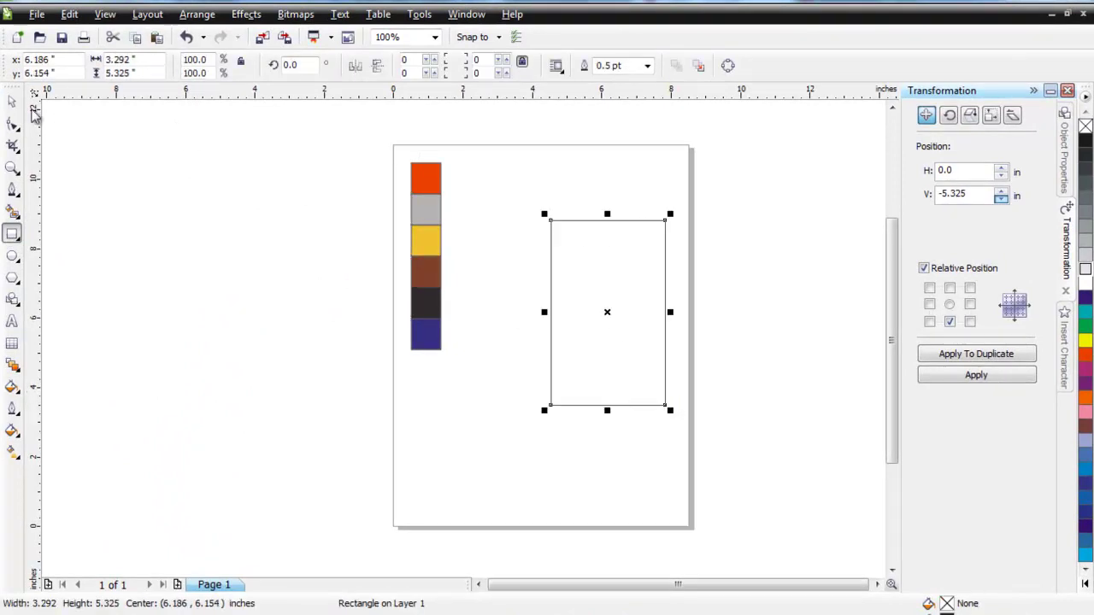
Round the rectangle's corners fully into a capsule shape and convert it to curves
{"action": "key", "text": "F10"}
{"action": "left_click_drag", "start_coordinate": [550, 224], "coordinate": [620, 214]}
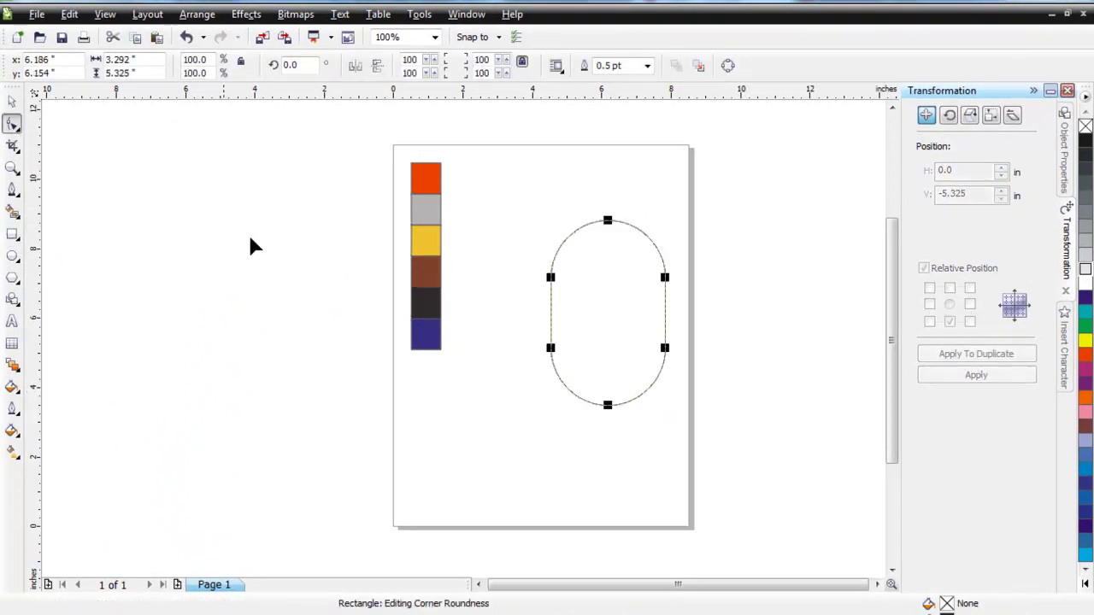
{"action": "right_click", "coordinate": [658, 321]}
{"action": "left_click", "coordinate": [675, 292]}
Adjust the capsule's lower nodes to extend its straight sides downward and flatten the bottom curve
{"action": "left_click_drag", "start_coordinate": [511, 343], "coordinate": [732, 436]}
{"action": "key", "text": "Down"}
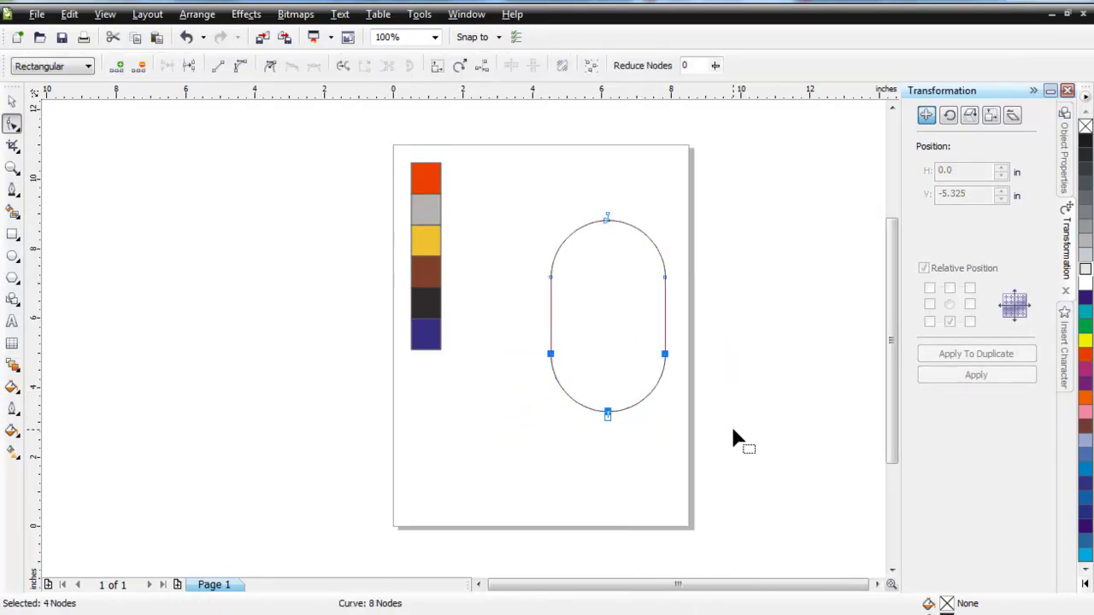
{"action": "key", "text": "Down"}
{"action": "key", "text": "Down"}
{"action": "scroll", "coordinate": [608, 421], "scroll_direction": "up", "scroll_amount": 1}
{"action": "left_click_drag", "start_coordinate": [443, 317], "coordinate": [465, 319]}
{"action": "scroll", "coordinate": [465, 319], "scroll_direction": "down", "scroll_amount": 2}
{"action": "scroll", "coordinate": [469, 283], "scroll_direction": "up", "scroll_amount": 1}
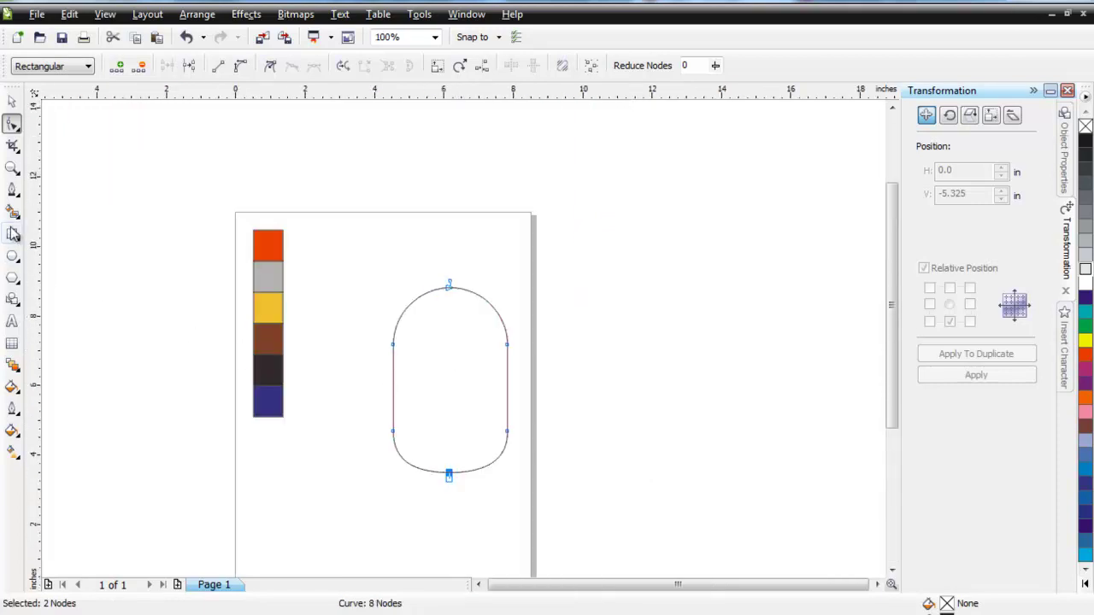
Draw a closed Pen shape about 4.65 × 3.18 in around the capsule's upper half, with a gently arched lower edge
{"action": "left_click", "coordinate": [8, 192]}
{"action": "left_click", "coordinate": [64, 253]}
{"action": "scroll", "coordinate": [393, 347], "scroll_direction": "up", "scroll_amount": 1}
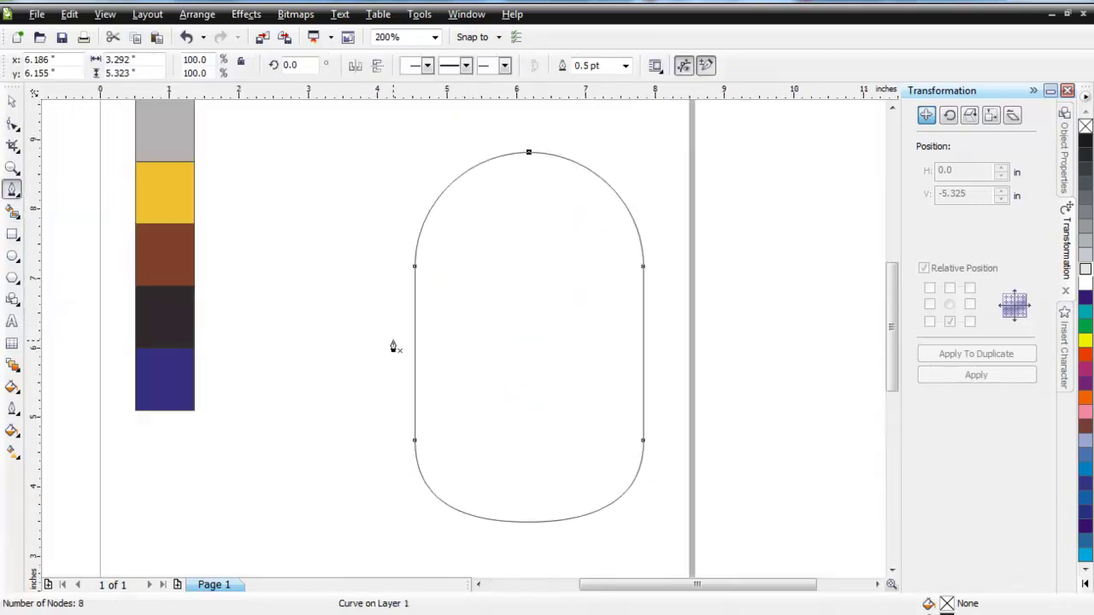
{"action": "left_click", "coordinate": [382, 346]}
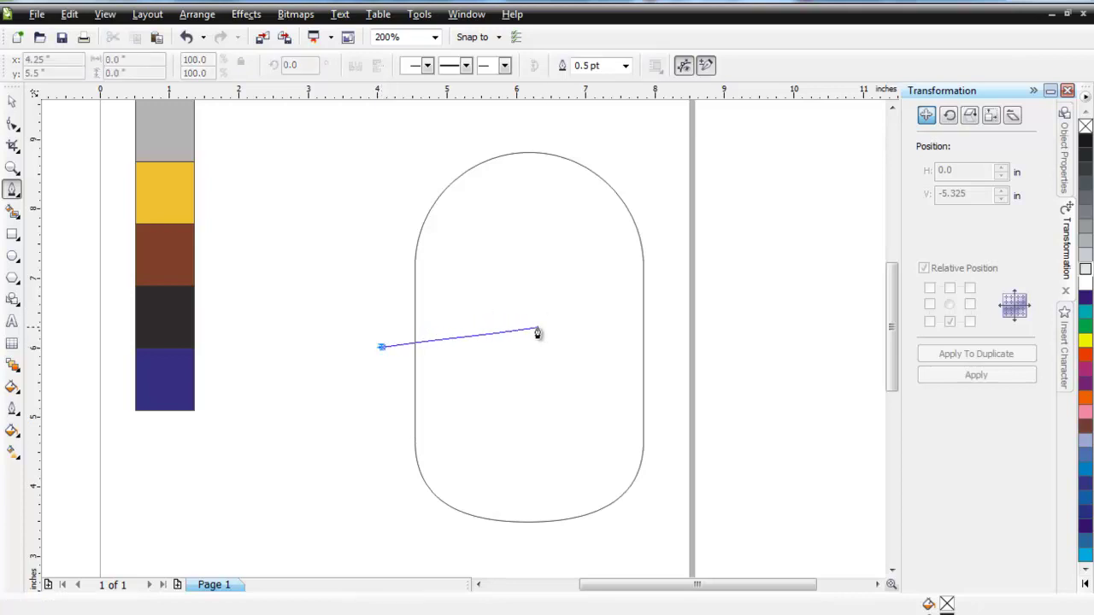
{"action": "left_click_drag", "start_coordinate": [541, 326], "coordinate": [620, 326]}
{"action": "left_click", "coordinate": [686, 351]}
{"action": "left_click_drag", "start_coordinate": [559, 131], "coordinate": [405, 129]}
{"action": "left_click", "coordinate": [381, 346]}
Intersect the drawn shape with the capsule to form the upper body section, and delete the drawn shape
{"action": "left_click", "coordinate": [10, 102]}
{"action": "left_click", "coordinate": [536, 425], "text": "shift"}
{"action": "left_click", "coordinate": [554, 66]}
{"action": "left_click", "coordinate": [377, 207]}
{"action": "right_click", "coordinate": [384, 222]}
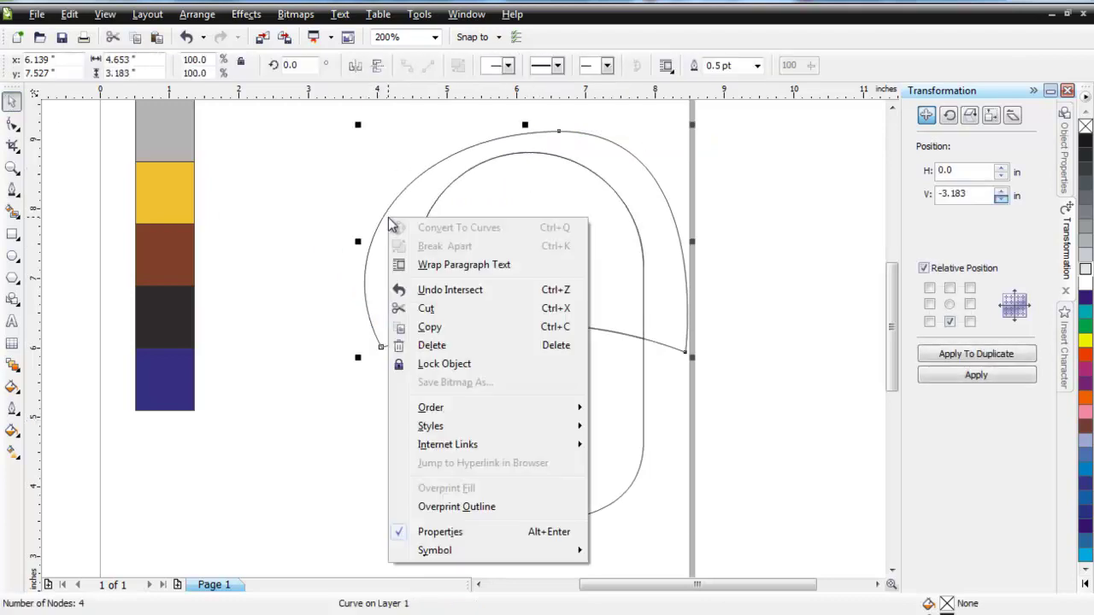
{"action": "left_click", "coordinate": [419, 345]}
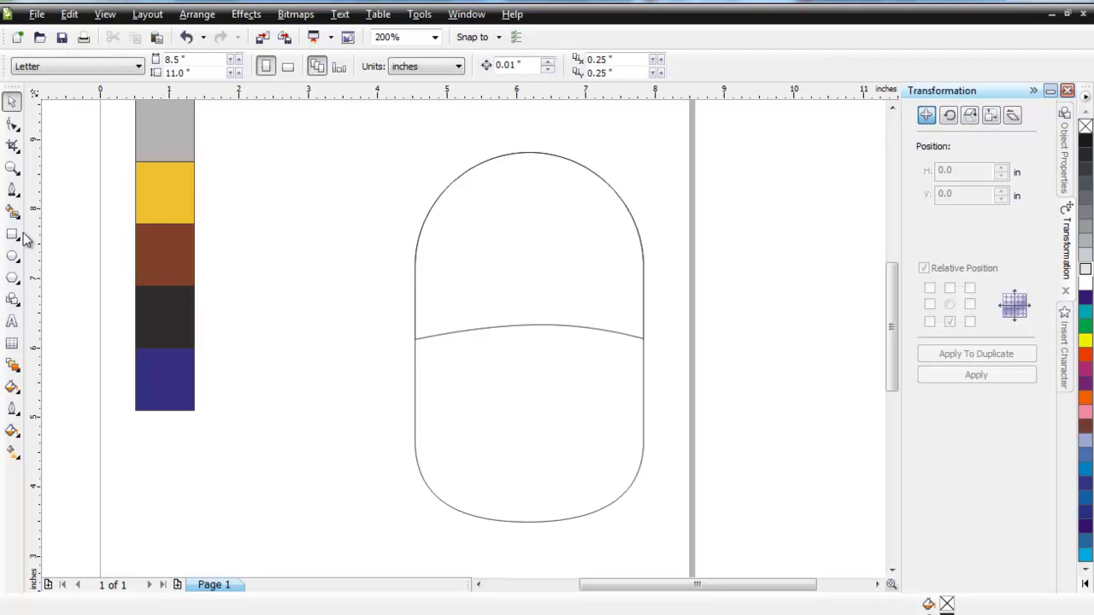
Draw a closed Pen shape about 5.27 × 3.03 in around the capsule's lower half, its upper edge sagging between the dividing line's ends
{"action": "left_click", "coordinate": [12, 190]}
{"action": "left_click_drag", "start_coordinate": [352, 373], "coordinate": [351, 374]}
{"action": "left_click", "coordinate": [415, 340]}
{"action": "left_click_drag", "start_coordinate": [531, 369], "coordinate": [604, 369]}
{"action": "left_click", "coordinate": [642, 340]}
{"action": "left_click", "coordinate": [683, 363]}
{"action": "left_click_drag", "start_coordinate": [643, 542], "coordinate": [581, 547]}
{"action": "left_click", "coordinate": [399, 533]}
Intersect the lower shape with the capsule to form the lower body section, and delete the drawn shape
{"action": "left_click", "coordinate": [12, 101]}
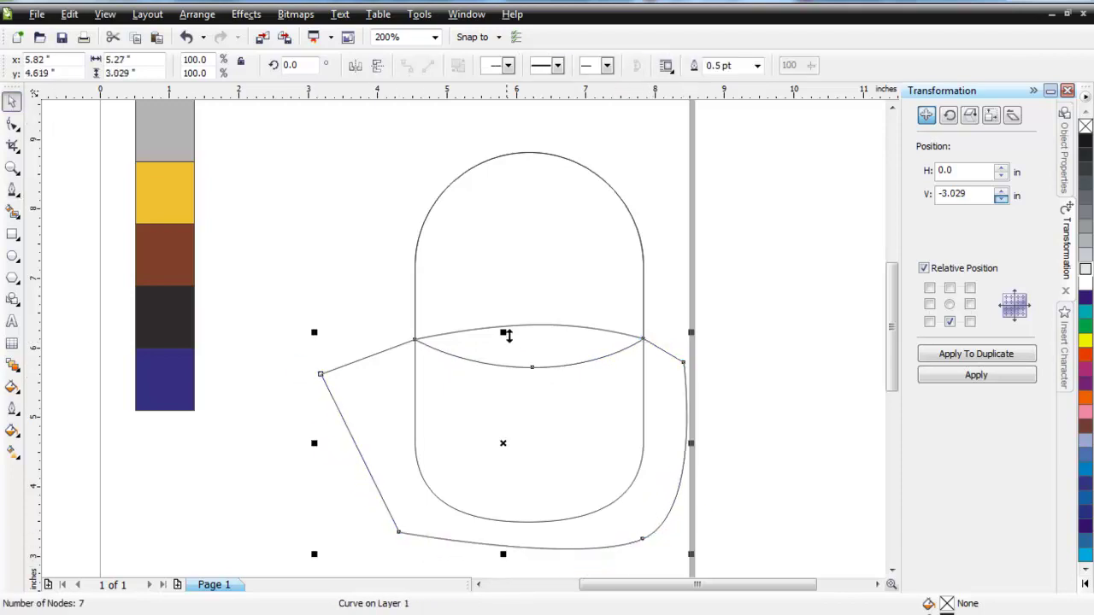
{"action": "left_click", "coordinate": [503, 345], "text": "shift"}
{"action": "left_click", "coordinate": [552, 69]}
{"action": "right_click", "coordinate": [362, 393]}
{"action": "left_click", "coordinate": [391, 171]}
Draw a circle about 1.74 × 1.80 in for the eye goggle inside the upper body section
{"action": "scroll", "coordinate": [439, 337], "scroll_direction": "down", "scroll_amount": 1}
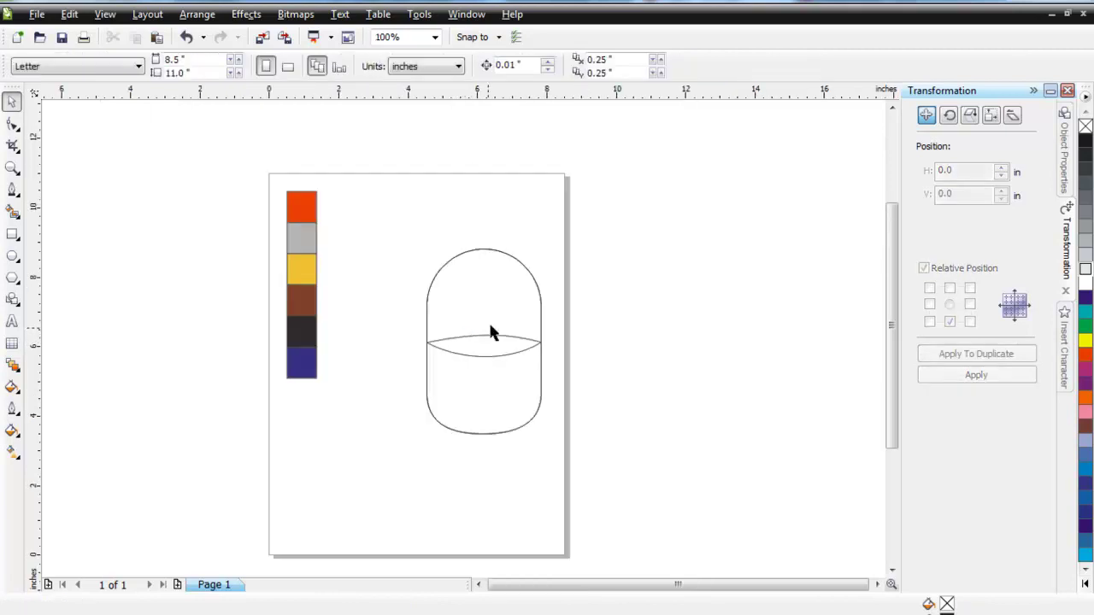
{"action": "scroll", "coordinate": [453, 335], "scroll_direction": "up", "scroll_amount": 1}
{"action": "left_click", "coordinate": [10, 257]}
{"action": "scroll", "coordinate": [435, 304], "scroll_direction": "up", "scroll_amount": 1}
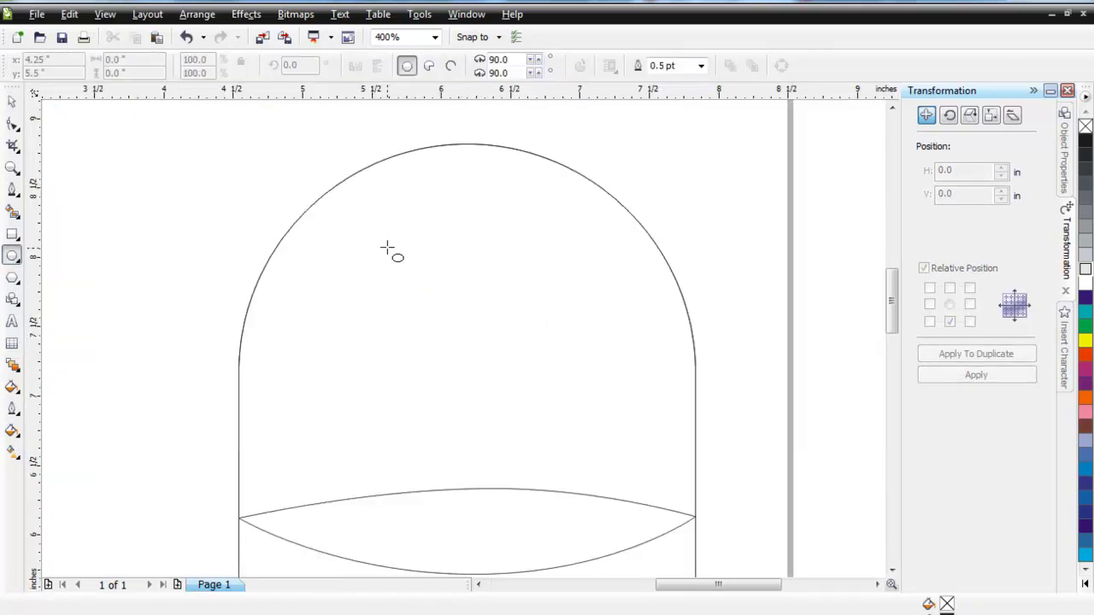
{"action": "left_click_drag", "start_coordinate": [376, 208], "coordinate": [617, 458]}
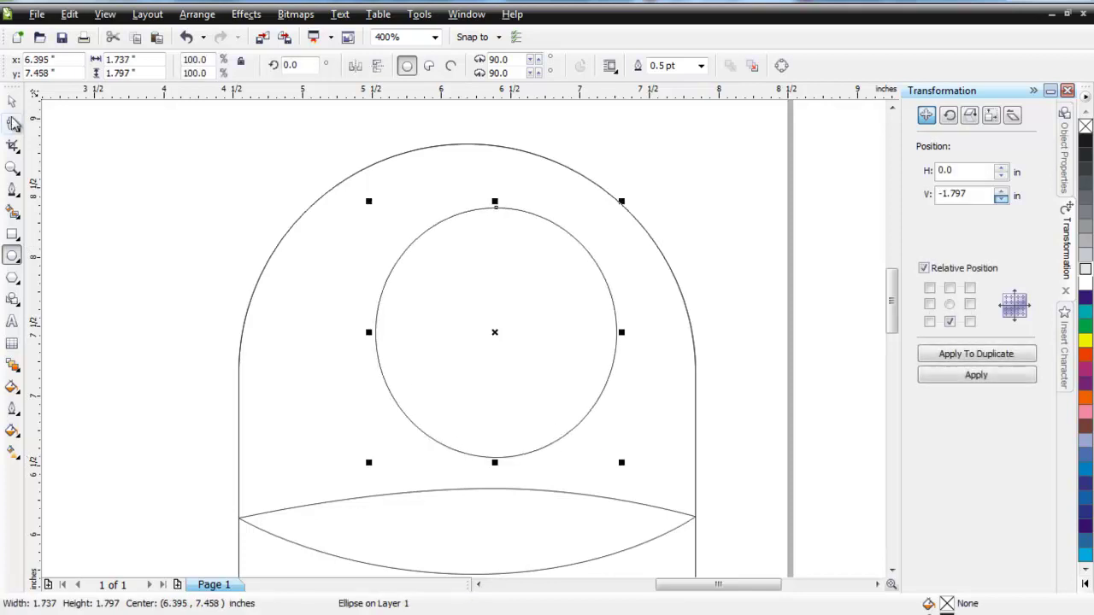
Align the goggle circle with the upper body section using Align Centers Vertically
{"action": "left_click", "coordinate": [305, 217], "text": "shift"}
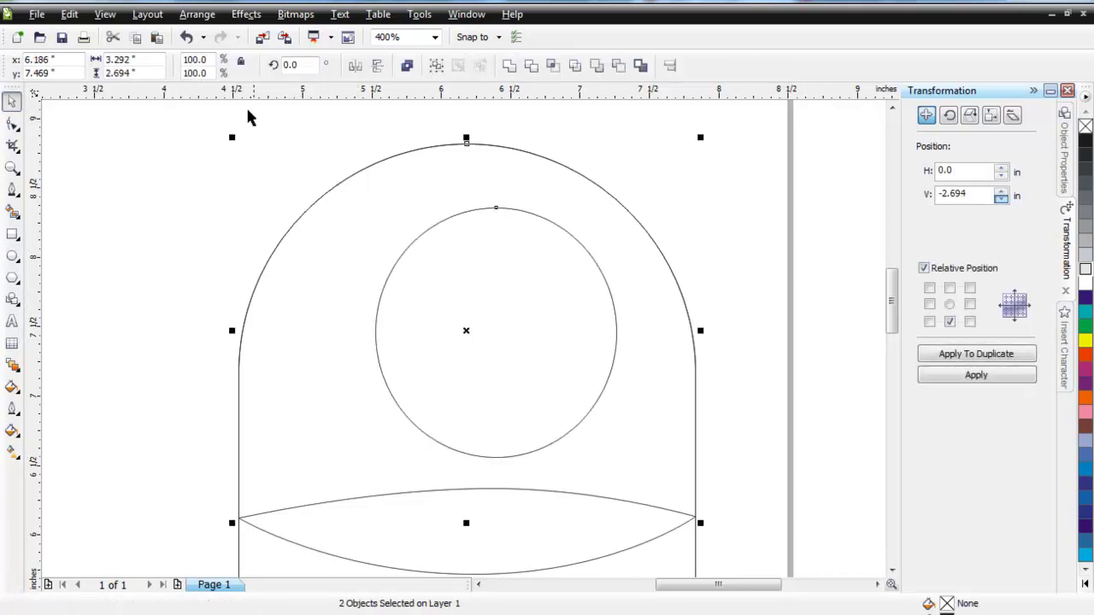
{"action": "left_click", "coordinate": [196, 13]}
{"action": "mouse_move", "coordinate": [323, 79]}
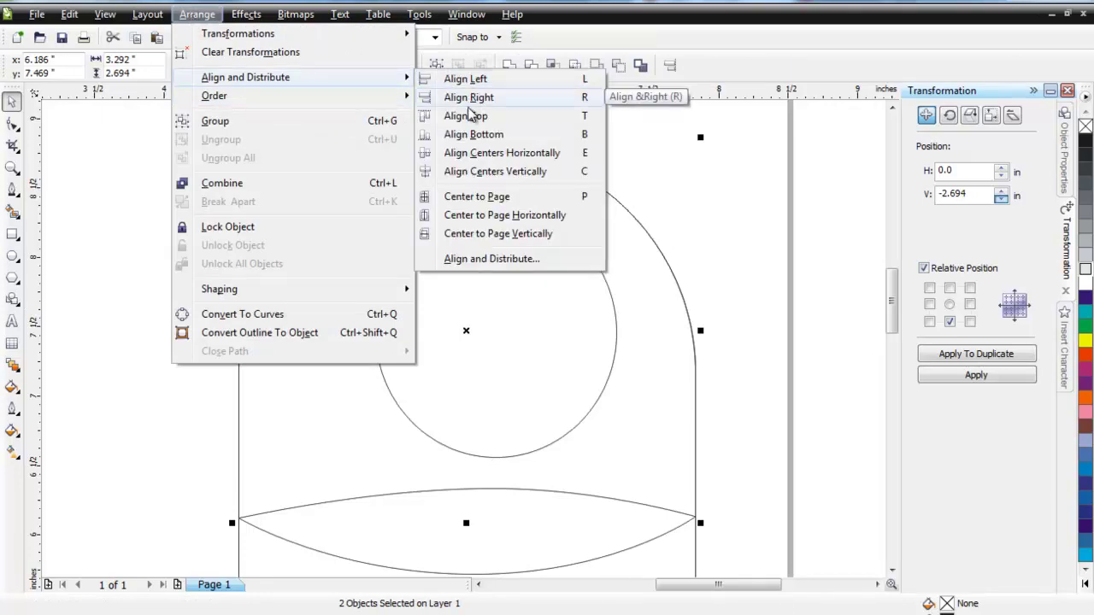
{"action": "left_click", "coordinate": [495, 171]}
Duplicate the goggle circle in place and shrink the copy around its center to form a ring
{"action": "left_click", "coordinate": [476, 293]}
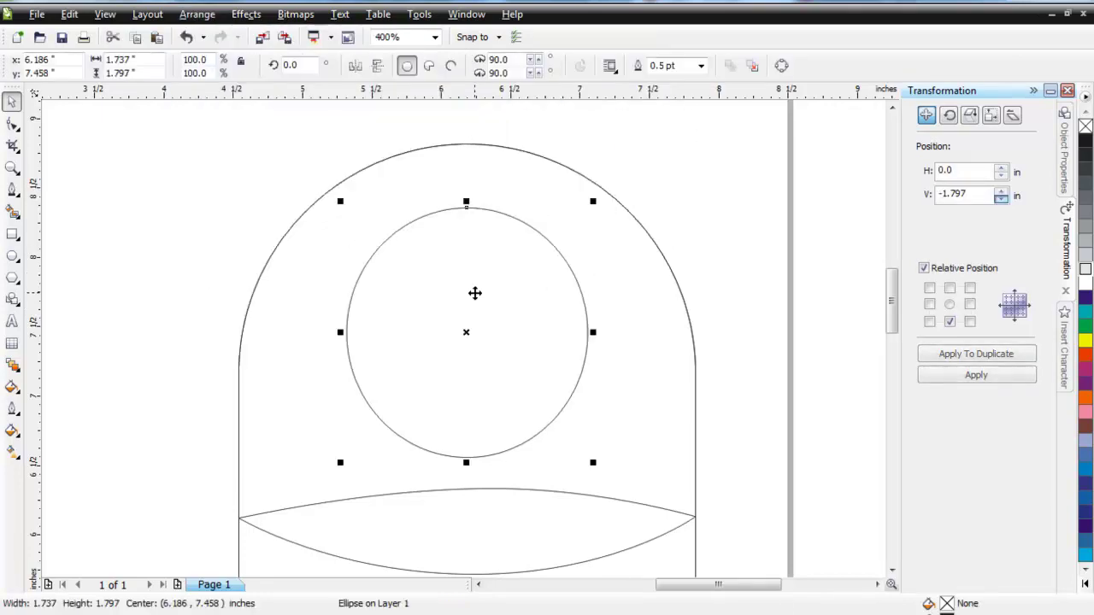
{"action": "right_click", "coordinate": [476, 295]}
{"action": "left_click", "coordinate": [295, 151]}
{"action": "left_click", "coordinate": [491, 339]}
{"action": "right_click", "coordinate": [492, 339]}
{"action": "left_click", "coordinate": [198, 162]}
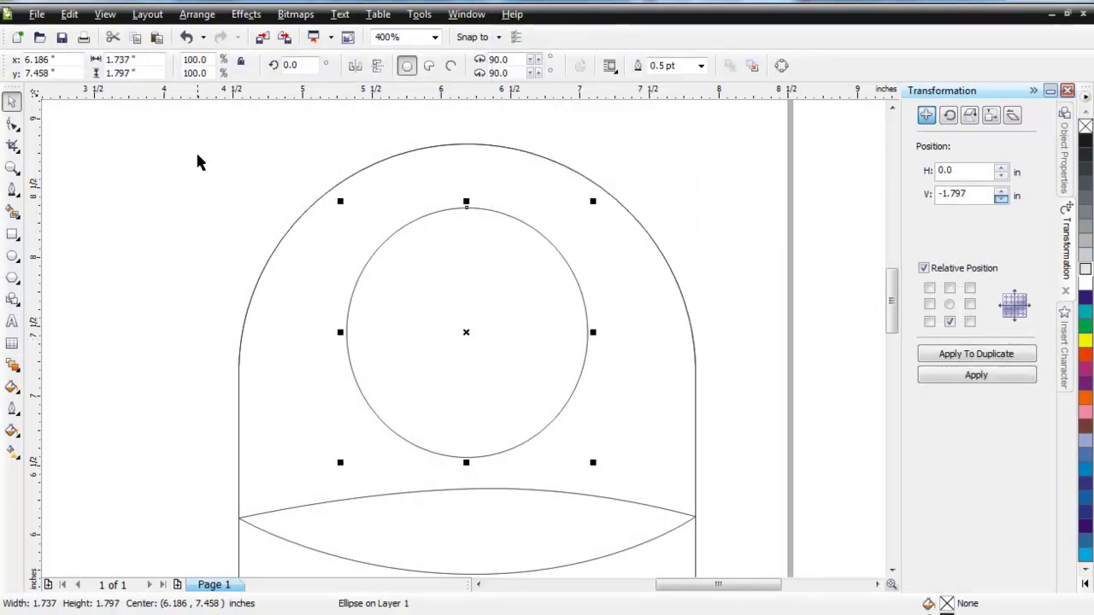
{"action": "right_click", "coordinate": [109, 162]}
{"action": "left_click", "coordinate": [154, 276]}
{"action": "left_click_drag", "start_coordinate": [340, 202], "coordinate": [356, 210]}
{"action": "left_click", "coordinate": [176, 198]}
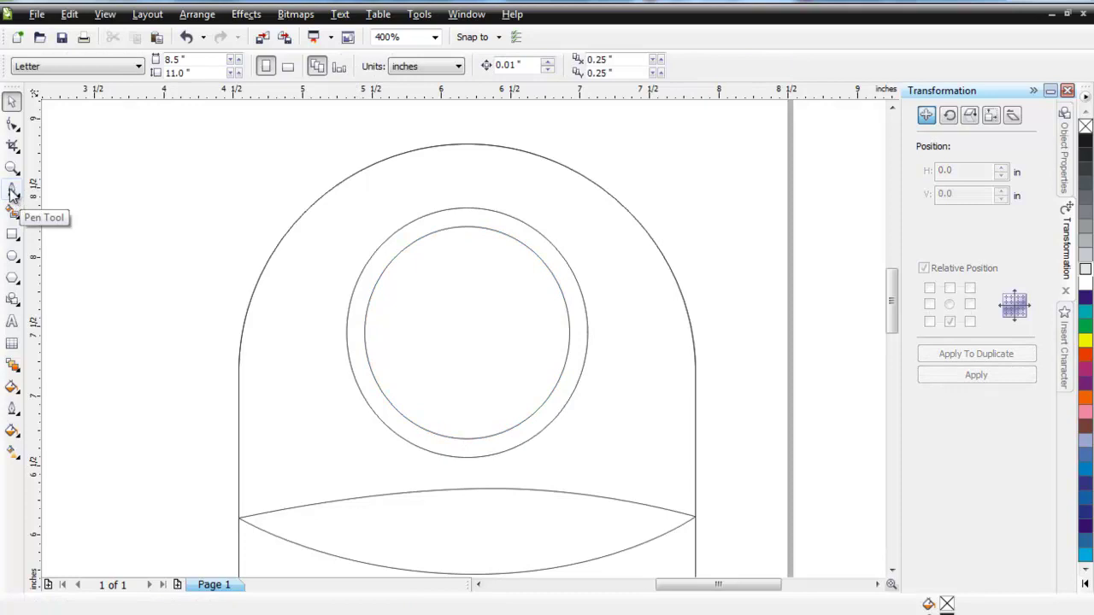
Draw a closed Pen shape about 4.77 × 1.87 in over the upper part of the goggle, with an arched lower edge
{"action": "left_click", "coordinate": [12, 191]}
{"action": "left_click", "coordinate": [159, 350]}
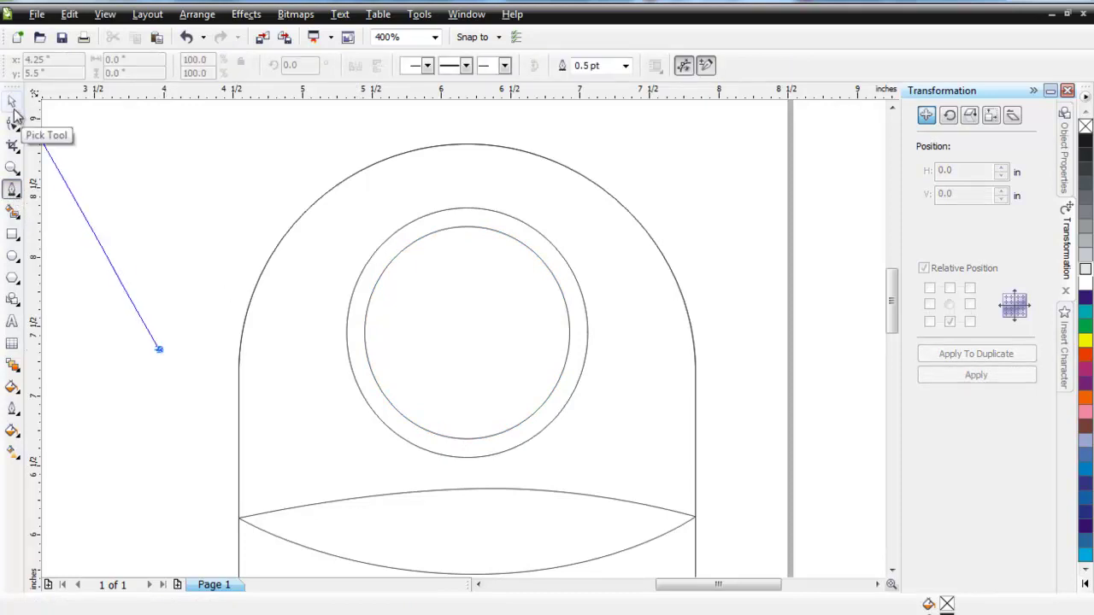
{"action": "left_click_drag", "start_coordinate": [472, 293], "coordinate": [566, 285]}
{"action": "left_click", "coordinate": [820, 389]}
{"action": "left_click_drag", "start_coordinate": [582, 136], "coordinate": [424, 110]}
{"action": "left_click_drag", "start_coordinate": [159, 349], "coordinate": [162, 149]}
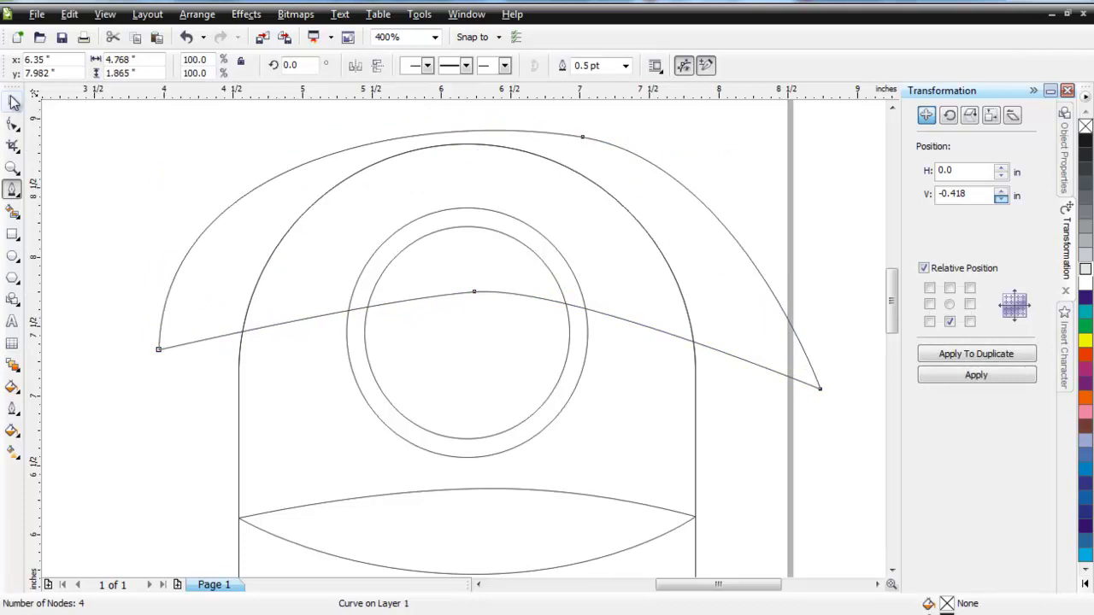
Intersect the drawn shape with the inner goggle circle to form the upper eyelid, and delete the drawn shape
{"action": "left_click", "coordinate": [13, 102]}
{"action": "left_click", "coordinate": [423, 356], "text": "shift"}
{"action": "left_click", "coordinate": [553, 70]}
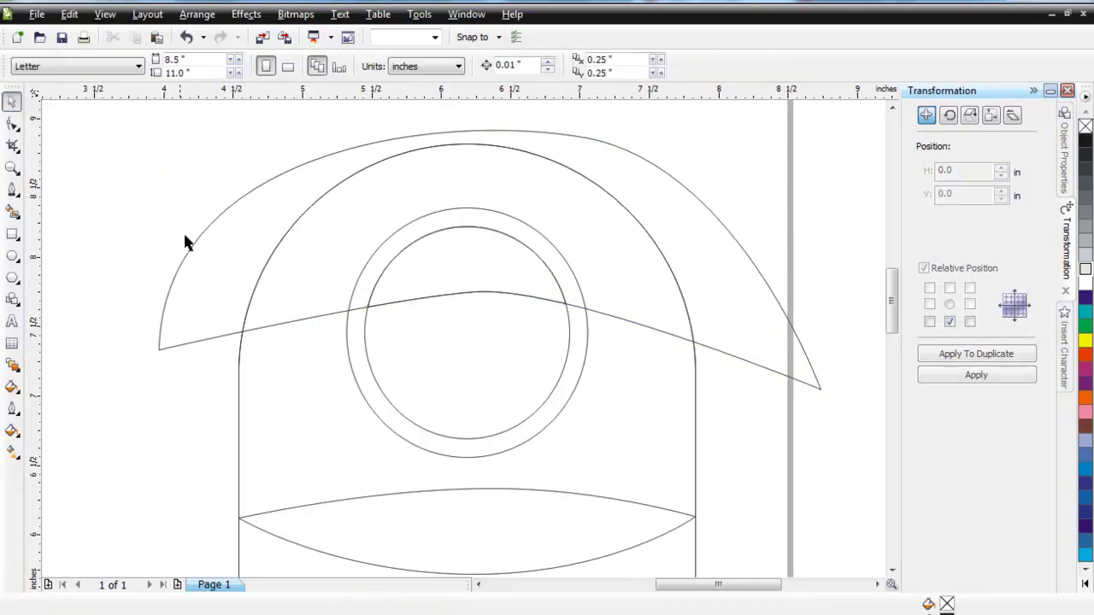
{"action": "right_click", "coordinate": [202, 246]}
{"action": "left_click", "coordinate": [243, 372]}
Reshape the upper eyelid's lower edge into an even arch by adjusting its curve handles and nodes
{"action": "left_click", "coordinate": [498, 285]}
{"action": "left_click", "coordinate": [16, 129]}
{"action": "left_click", "coordinate": [34, 135]}
{"action": "scroll", "coordinate": [464, 339], "scroll_direction": "up", "scroll_amount": 2}
{"action": "left_click_drag", "start_coordinate": [474, 352], "coordinate": [459, 354]}
{"action": "left_click", "coordinate": [339, 366]}
{"action": "left_click", "coordinate": [650, 371]}
{"action": "left_click_drag", "start_coordinate": [581, 353], "coordinate": [591, 351]}
{"action": "double_click", "coordinate": [445, 339]}
Draw a closed crescent with the Pen tool across the lower part of the goggle, with a sagging upper edge
{"action": "scroll", "coordinate": [464, 342], "scroll_direction": "down", "scroll_amount": 4}
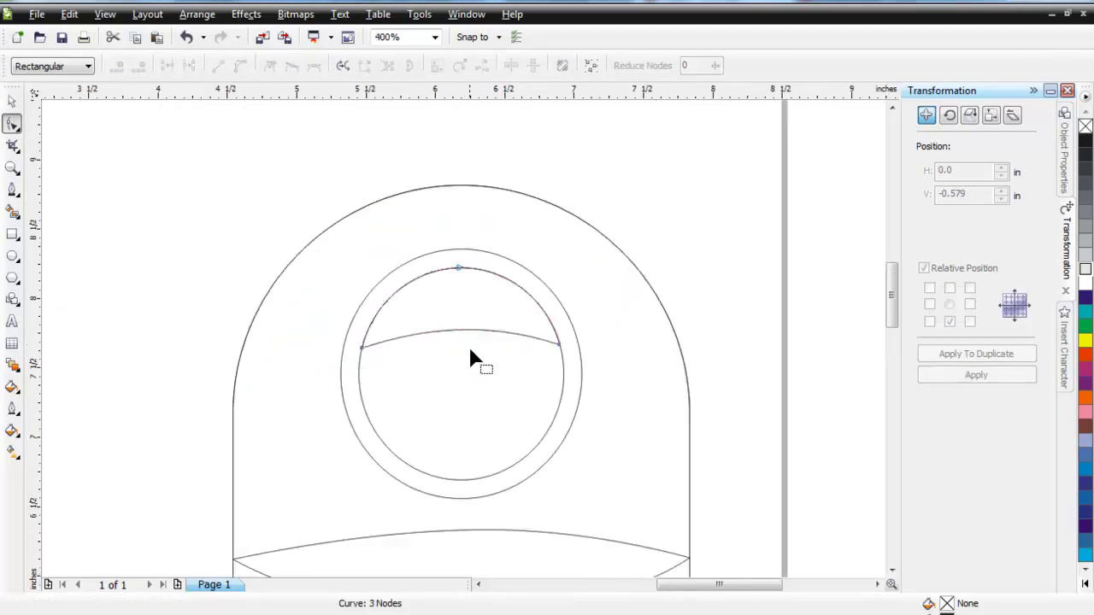
{"action": "scroll", "coordinate": [464, 344], "scroll_direction": "up", "scroll_amount": 2}
{"action": "left_click", "coordinate": [13, 199]}
{"action": "left_click", "coordinate": [137, 332]}
{"action": "left_click_drag", "start_coordinate": [470, 388], "coordinate": [604, 399]}
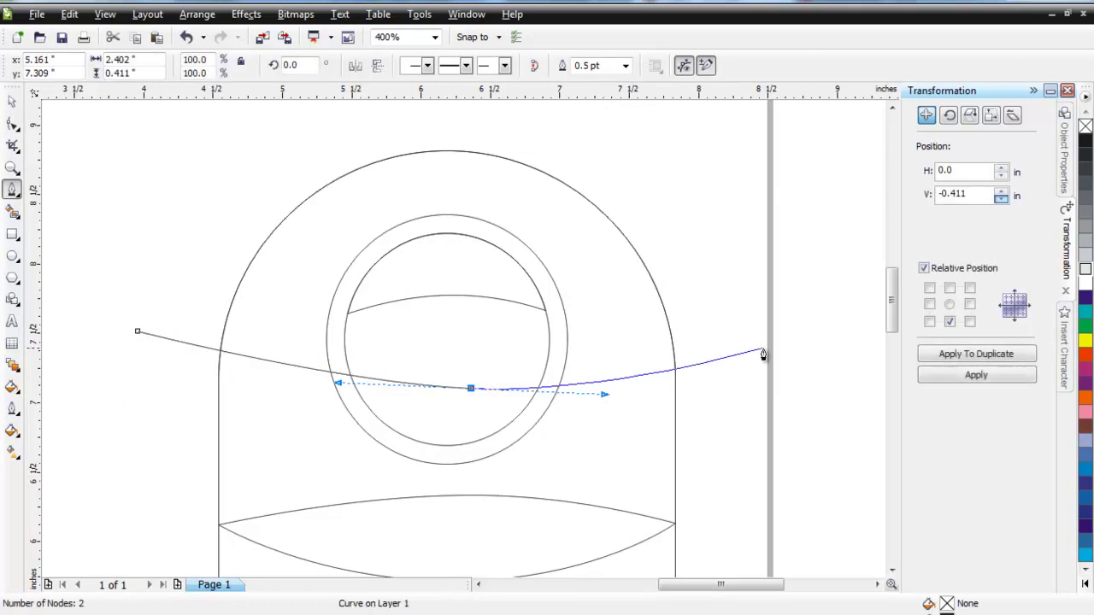
{"action": "left_click", "coordinate": [782, 332]}
{"action": "left_click_drag", "start_coordinate": [504, 481], "coordinate": [254, 484]}
{"action": "left_click", "coordinate": [136, 332]}
Adjust the crescent's nodes and handles to center and smooth its upper edge across the goggle
{"action": "key", "text": "F10"}
{"action": "left_click_drag", "start_coordinate": [470, 389], "coordinate": [455, 384]}
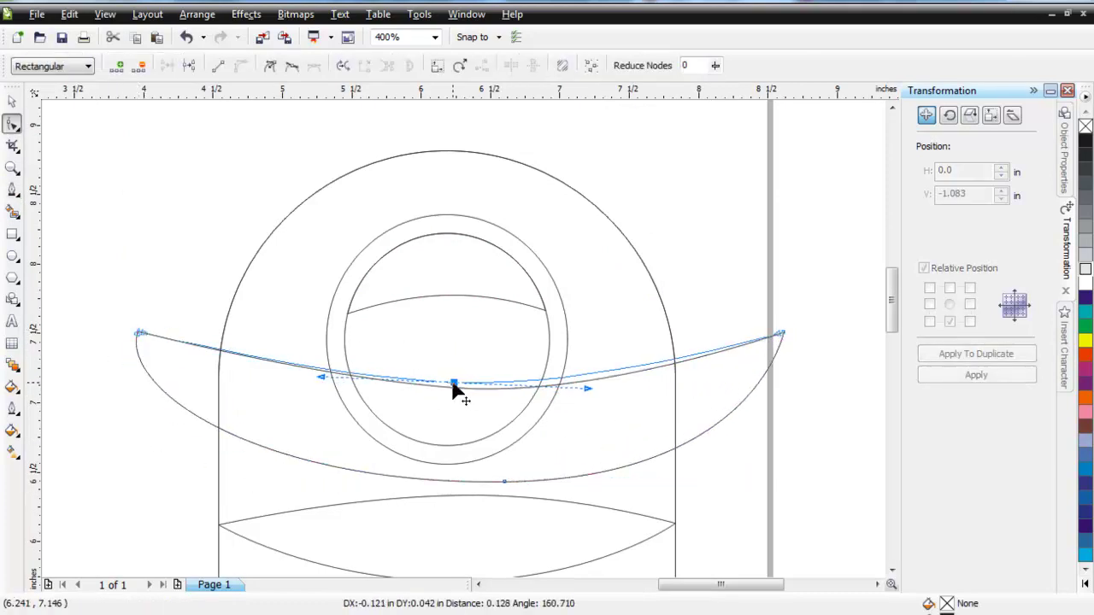
{"action": "left_click_drag", "start_coordinate": [784, 334], "coordinate": [809, 304]}
{"action": "left_click_drag", "start_coordinate": [458, 387], "coordinate": [447, 385]}
{"action": "left_click_drag", "start_coordinate": [308, 377], "coordinate": [294, 382]}
Intersect the crescent with the inner goggle circle to form the lower eyelid, and delete the crescent
{"action": "key", "text": "space"}
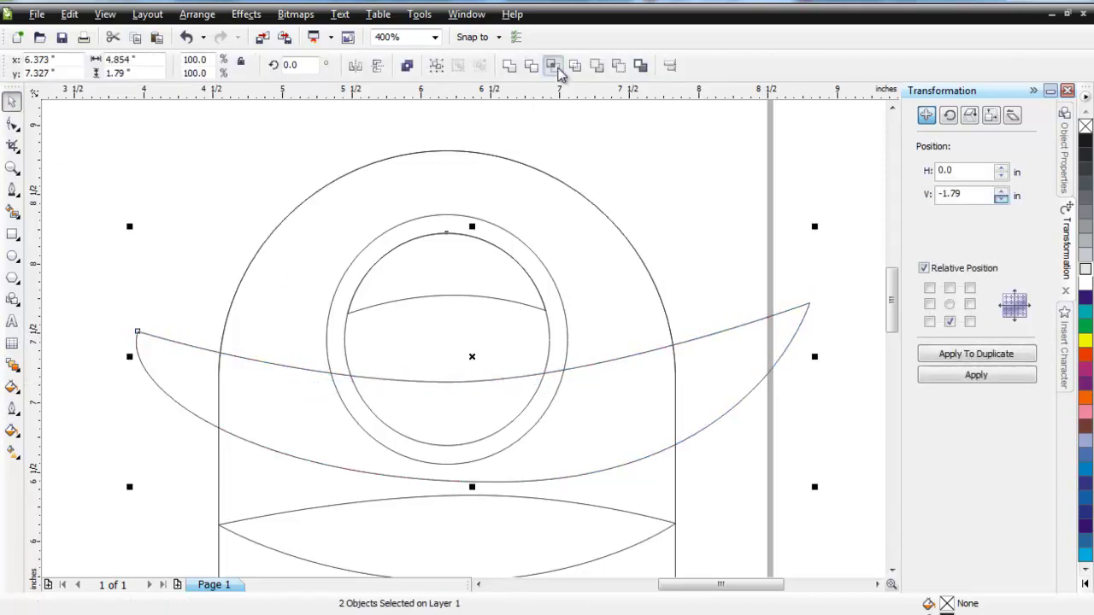
{"action": "left_click", "coordinate": [553, 65]}
{"action": "left_click", "coordinate": [175, 273]}
{"action": "left_click", "coordinate": [159, 347]}
{"action": "right_click", "coordinate": [154, 358]}
{"action": "left_click", "coordinate": [197, 139]}
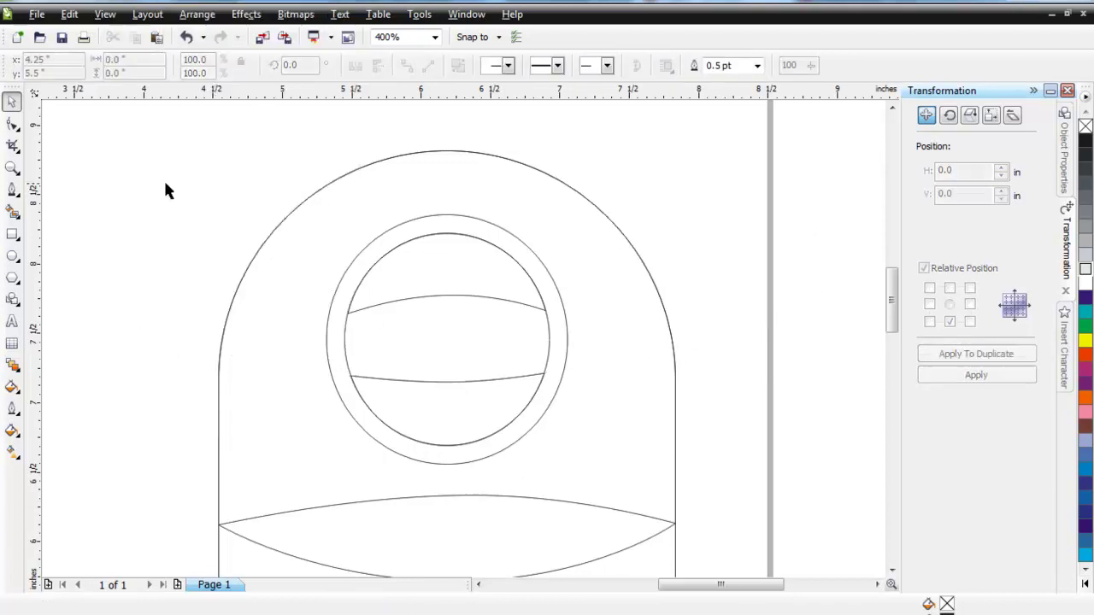
Draw an iris circle in the middle of the goggle, center it and enlarge it to about 0.717 × 0.713 in
{"action": "scroll", "coordinate": [466, 342], "scroll_direction": "down", "scroll_amount": 2}
{"action": "scroll", "coordinate": [467, 340], "scroll_direction": "up", "scroll_amount": 1}
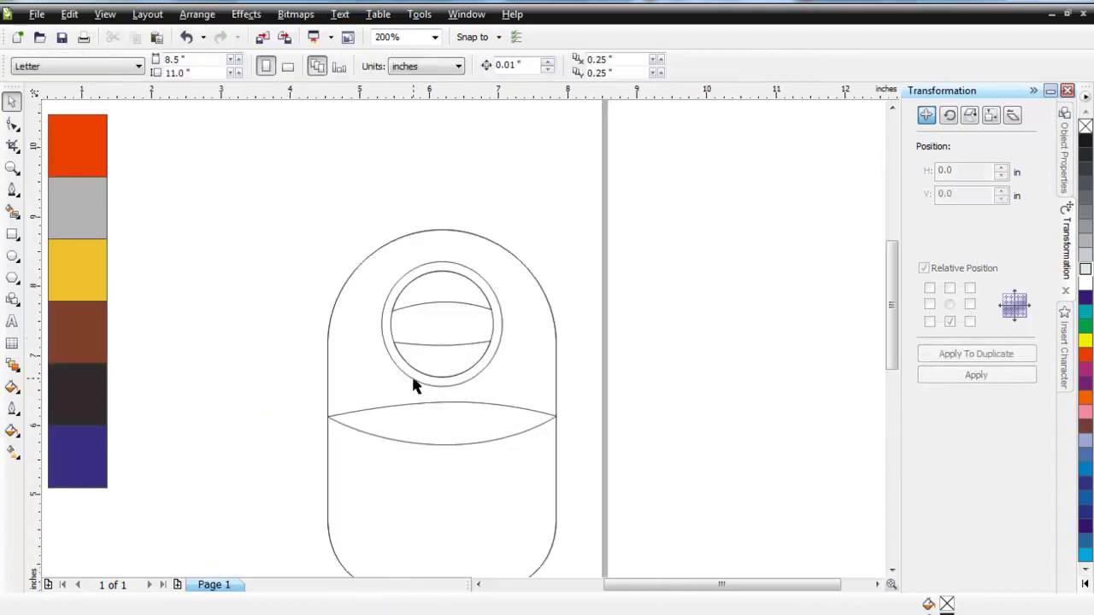
{"action": "scroll", "coordinate": [407, 381], "scroll_direction": "up", "scroll_amount": 1}
{"action": "scroll", "coordinate": [538, 290], "scroll_direction": "down", "scroll_amount": 1}
{"action": "scroll", "coordinate": [513, 290], "scroll_direction": "up", "scroll_amount": 1}
{"action": "left_click", "coordinate": [12, 258]}
{"action": "scroll", "coordinate": [496, 323], "scroll_direction": "up", "scroll_amount": 1}
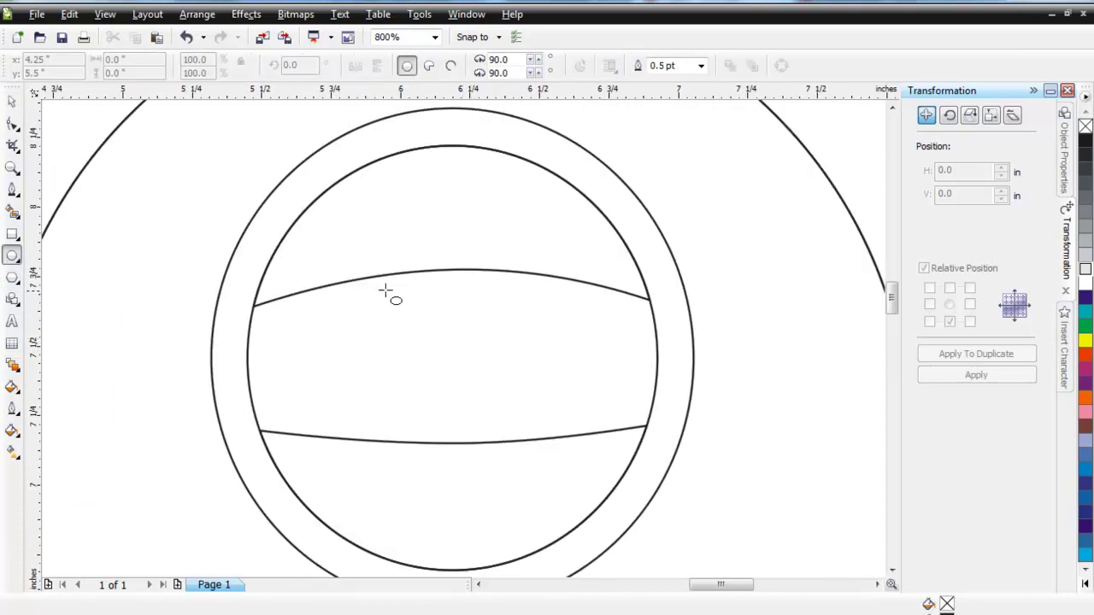
{"action": "left_click_drag", "start_coordinate": [372, 288], "coordinate": [550, 464]}
{"action": "left_click", "coordinate": [13, 104]}
{"action": "mouse_move", "coordinate": [469, 333]}
{"action": "left_mouse_down"}
{"action": "mouse_move", "coordinate": [473, 320]}
{"action": "mouse_move", "coordinate": [460, 317]}
{"action": "left_mouse_up"}
{"action": "left_click_drag", "start_coordinate": [364, 266], "coordinate": [347, 252]}
Fill the upper and lower eyelids with white
{"action": "left_click", "coordinate": [405, 205]}
{"action": "left_click", "coordinate": [446, 508], "text": "shift"}
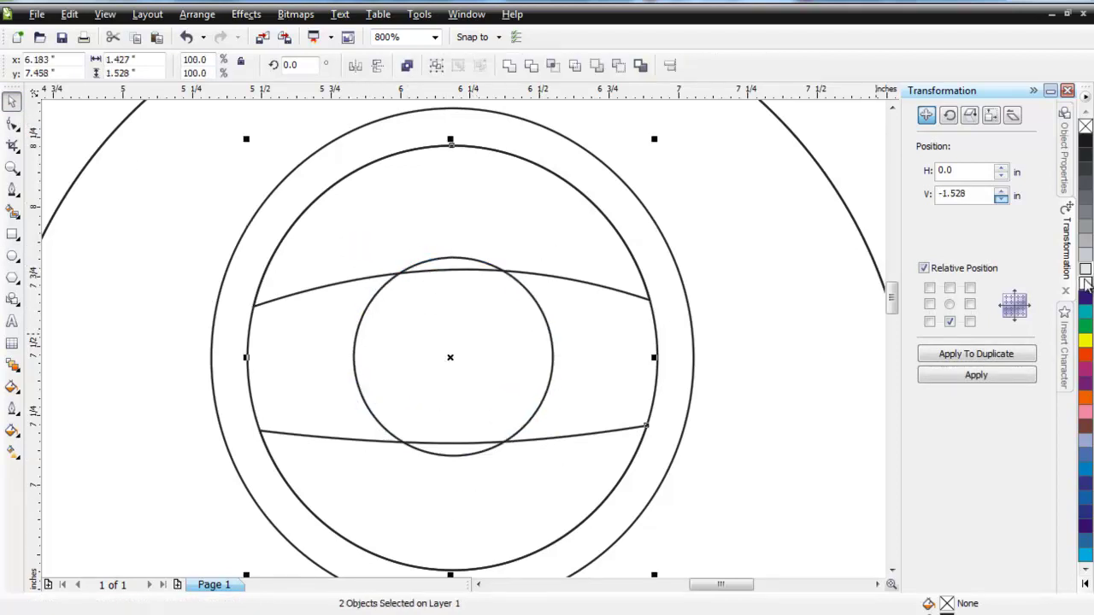
{"action": "left_click", "coordinate": [1084, 284]}
{"action": "left_click", "coordinate": [169, 193]}
Duplicate the iris circle in front and shrink the copy around its center to about 0.544 × 0.542 in
{"action": "left_click", "coordinate": [474, 333]}
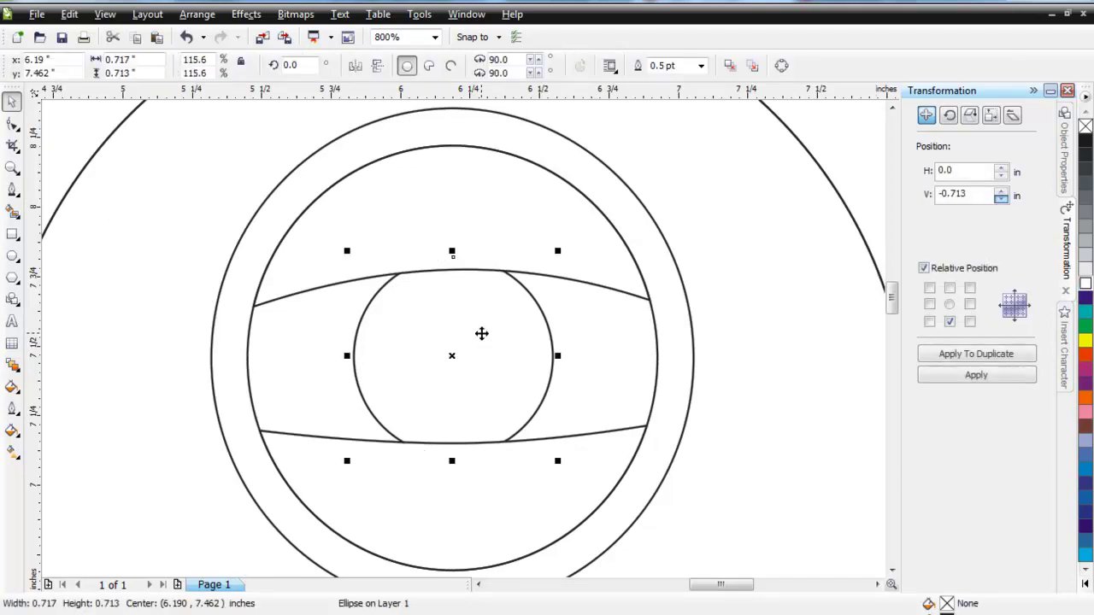
{"action": "key", "text": "shift+Page_Up"}
{"action": "left_click_drag", "start_coordinate": [351, 254], "coordinate": [369, 275]}
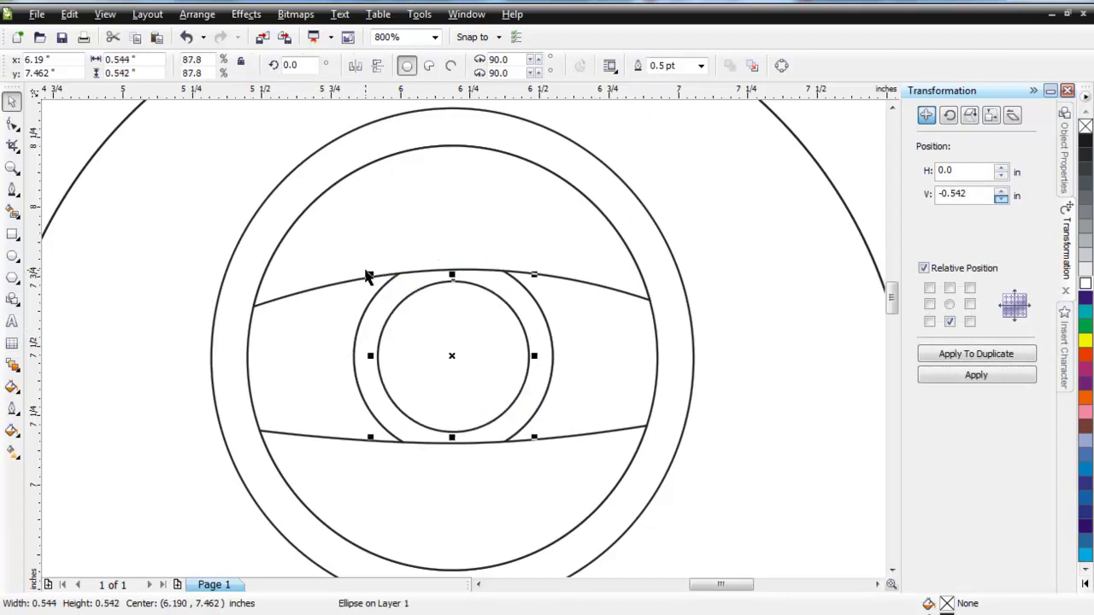
{"action": "scroll", "coordinate": [463, 340], "scroll_direction": "down", "scroll_amount": 2}
{"action": "scroll", "coordinate": [461, 346], "scroll_direction": "up", "scroll_amount": 2}
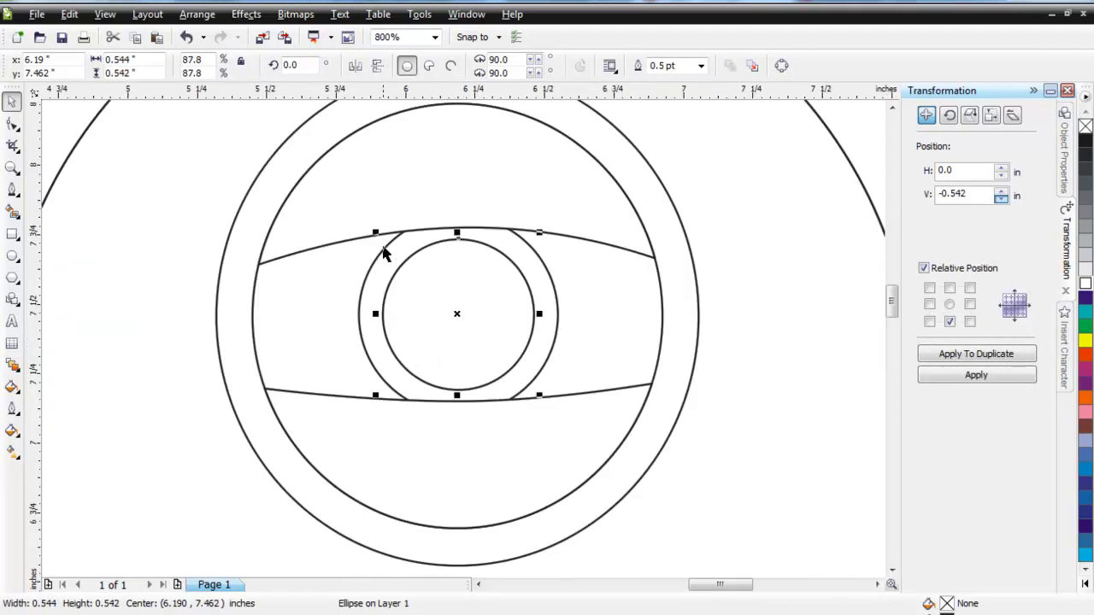
{"action": "scroll", "coordinate": [464, 341], "scroll_direction": "down", "scroll_amount": 3}
{"action": "left_click", "coordinate": [368, 301]}
Draw a closed arm and hand outline about 1.73 × 2.46 in with the Pen tool, sloping from the body's left edge toward its lower middle
{"action": "scroll", "coordinate": [464, 344], "scroll_direction": "up", "scroll_amount": 2}
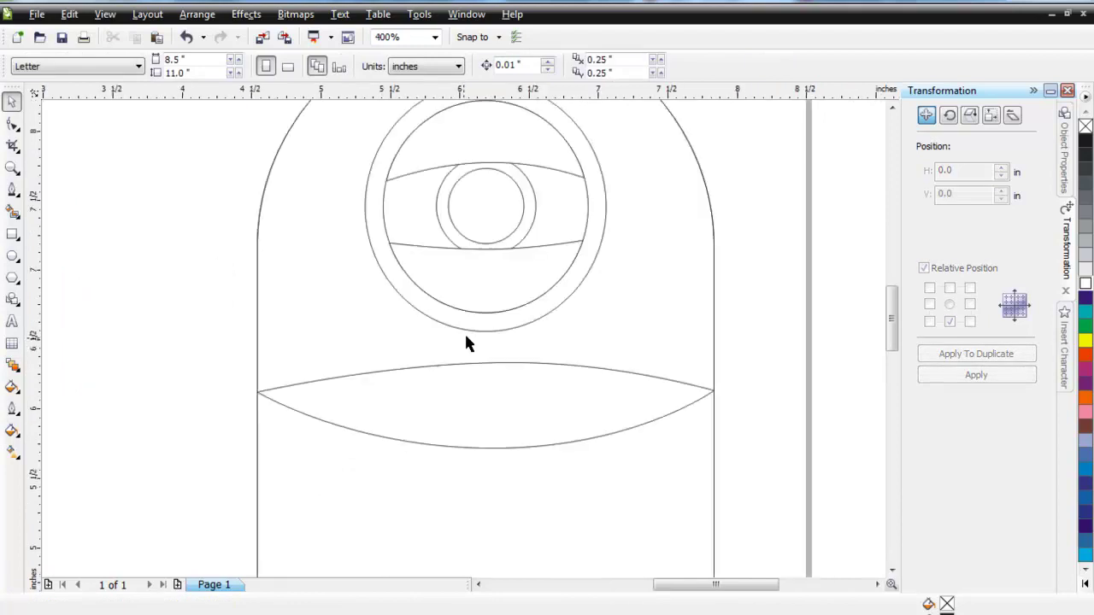
{"action": "scroll", "coordinate": [464, 345], "scroll_direction": "down", "scroll_amount": 1}
{"action": "left_click", "coordinate": [12, 189]}
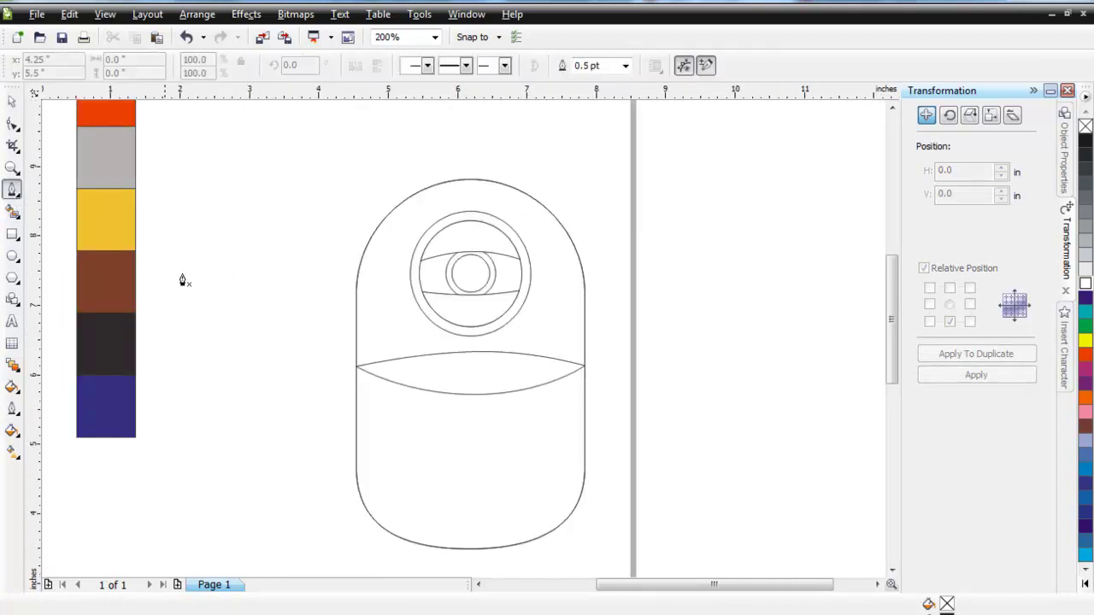
{"action": "scroll", "coordinate": [426, 448], "scroll_direction": "up", "scroll_amount": 1}
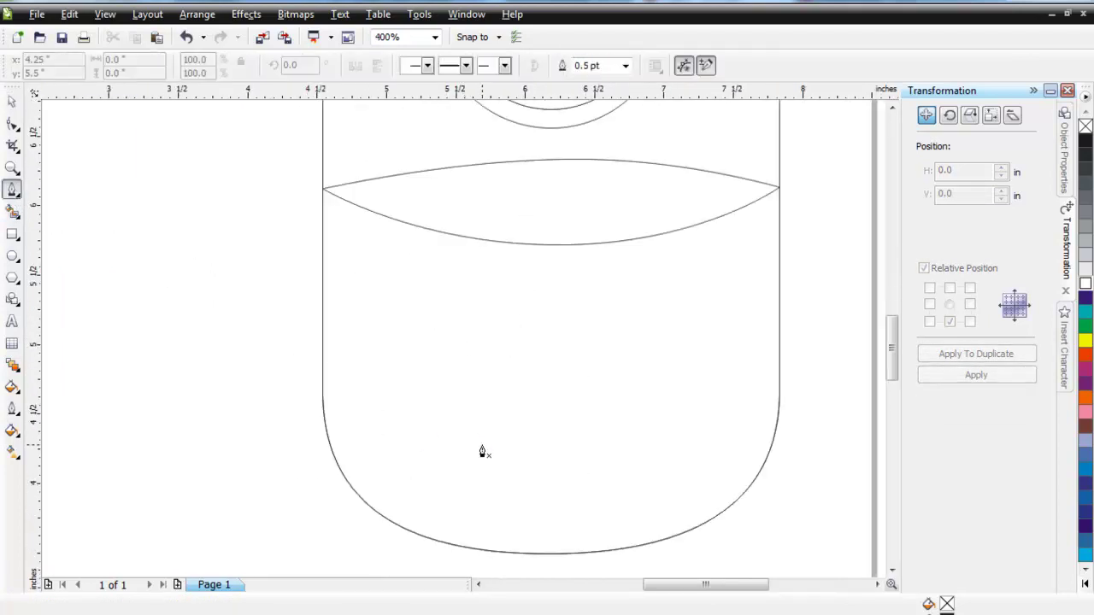
{"action": "left_click", "coordinate": [482, 444]}
{"action": "left_click_drag", "start_coordinate": [331, 203], "coordinate": [308, 238]}
{"action": "left_click", "coordinate": [323, 263]}
{"action": "left_click", "coordinate": [468, 482]}
{"action": "left_click_drag", "start_coordinate": [496, 532], "coordinate": [517, 552]}
{"action": "left_click_drag", "start_coordinate": [545, 478], "coordinate": [515, 424]}
{"action": "left_click", "coordinate": [530, 450]}
{"action": "left_click", "coordinate": [480, 443]}
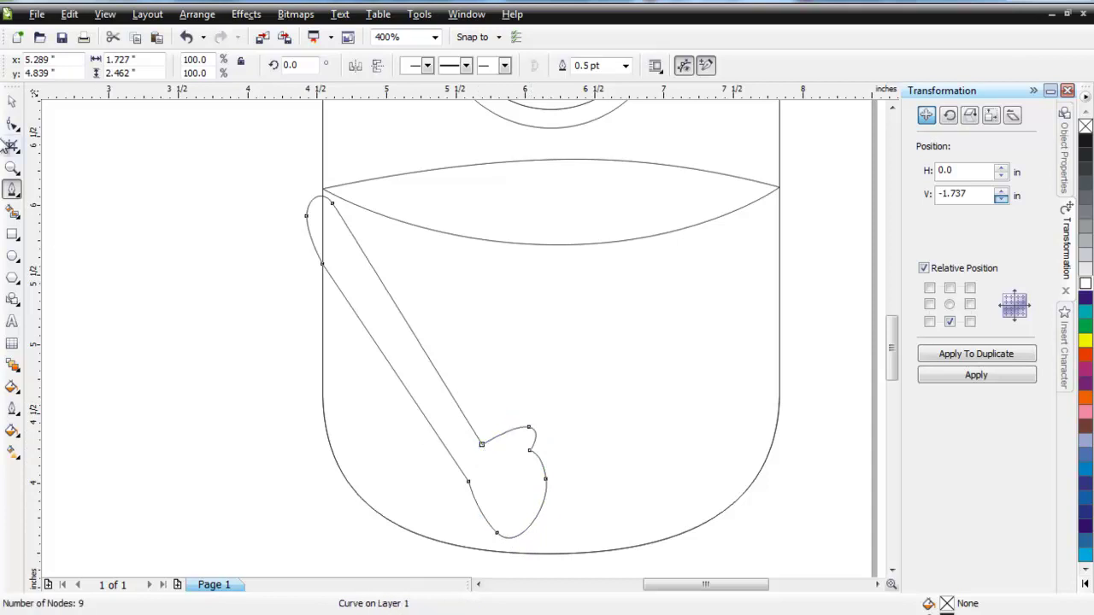
{"action": "key", "text": "space"}
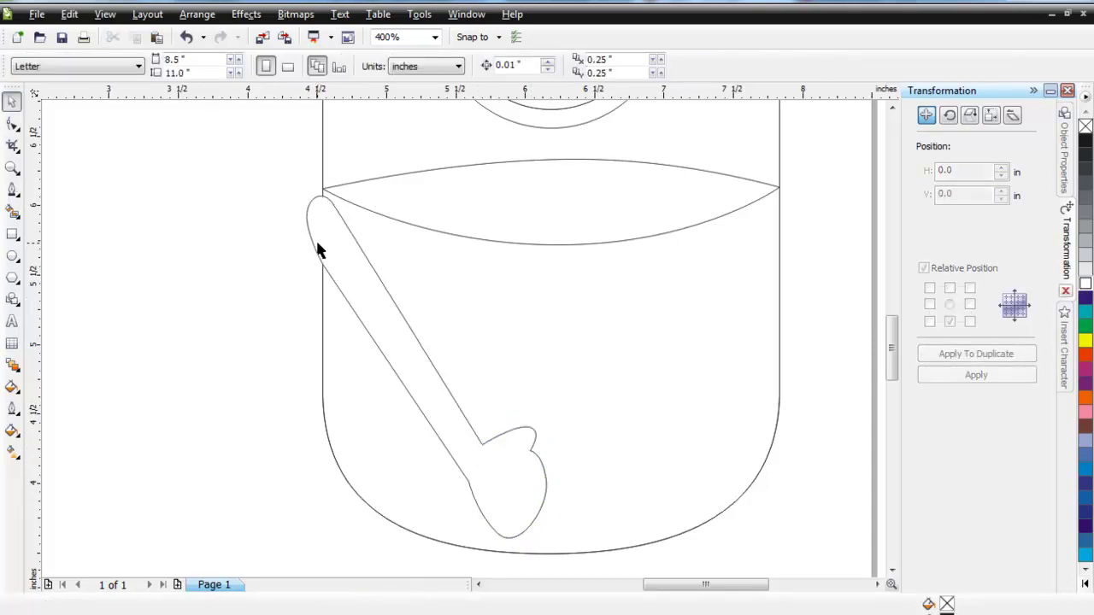
Copy the arm and hand outline, mirror the pasted copy horizontally, and move it to the body's right edge
{"action": "right_click", "coordinate": [323, 247]}
{"action": "left_click", "coordinate": [361, 351]}
{"action": "left_click", "coordinate": [205, 259]}
{"action": "right_click", "coordinate": [196, 226]}
{"action": "left_click", "coordinate": [251, 333]}
{"action": "left_click", "coordinate": [355, 65]}
{"action": "left_click_drag", "start_coordinate": [454, 361], "coordinate": [700, 355]}
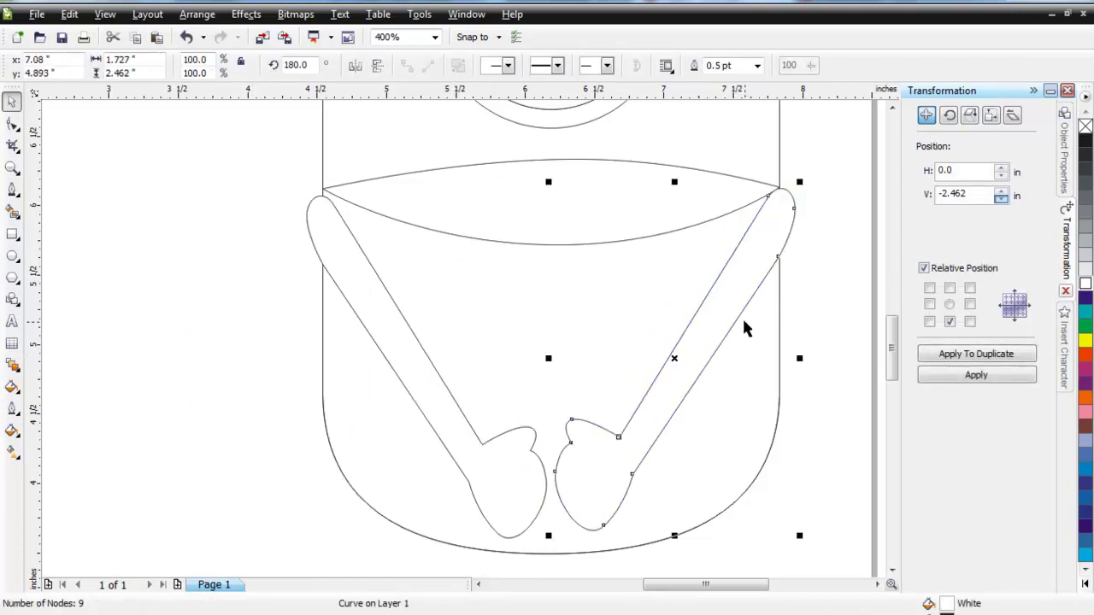
Align the two arms by their top edges
{"action": "left_click", "coordinate": [314, 205], "text": "shift"}
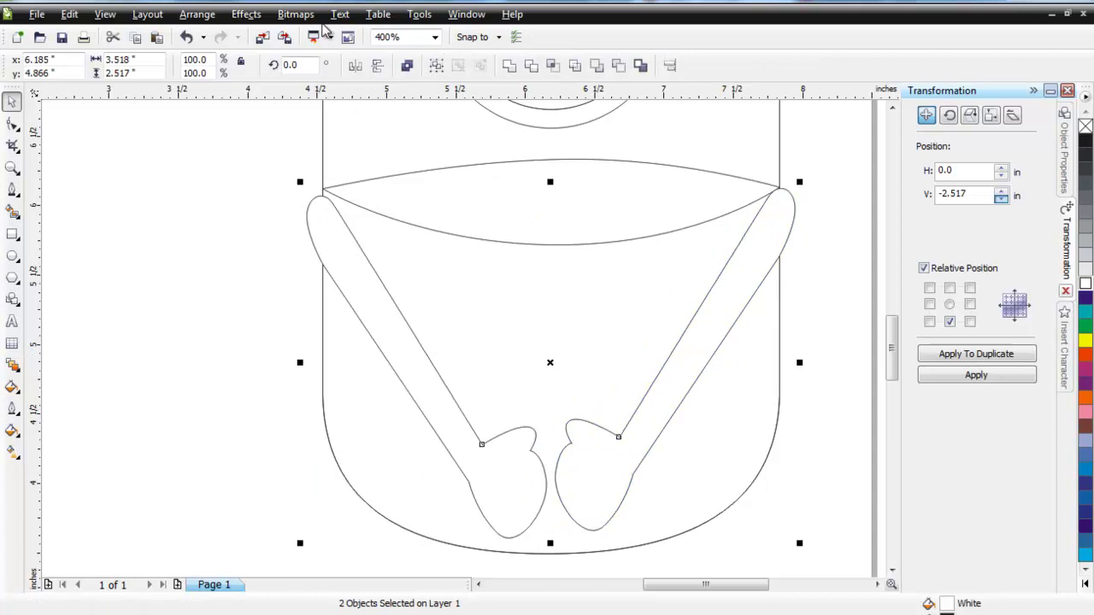
{"action": "left_click", "coordinate": [196, 13]}
{"action": "mouse_move", "coordinate": [269, 82]}
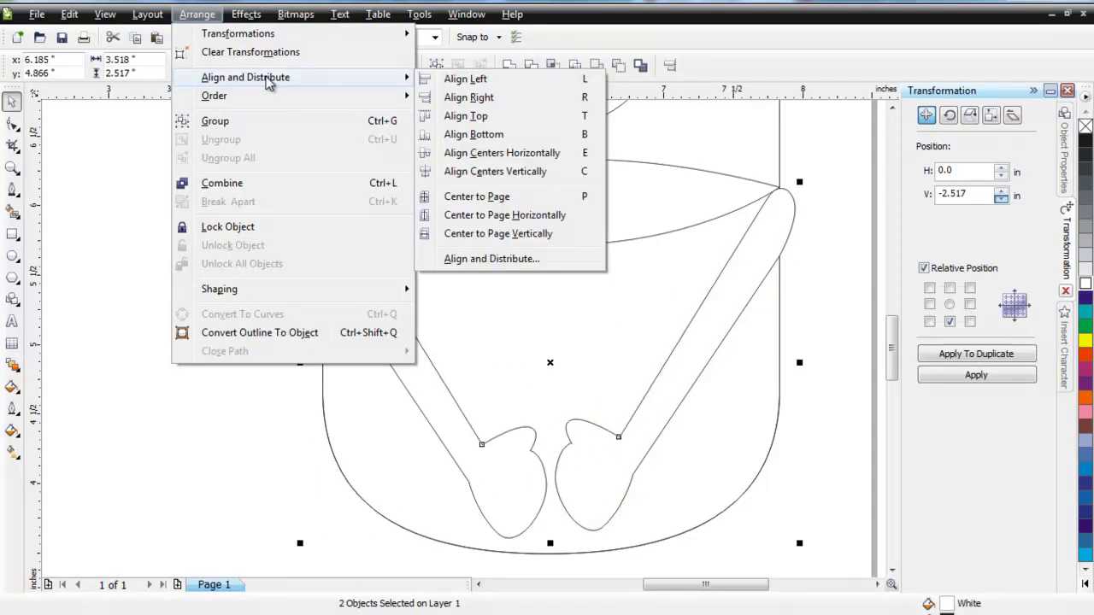
{"action": "left_click", "coordinate": [476, 118]}
{"action": "left_click", "coordinate": [225, 263]}
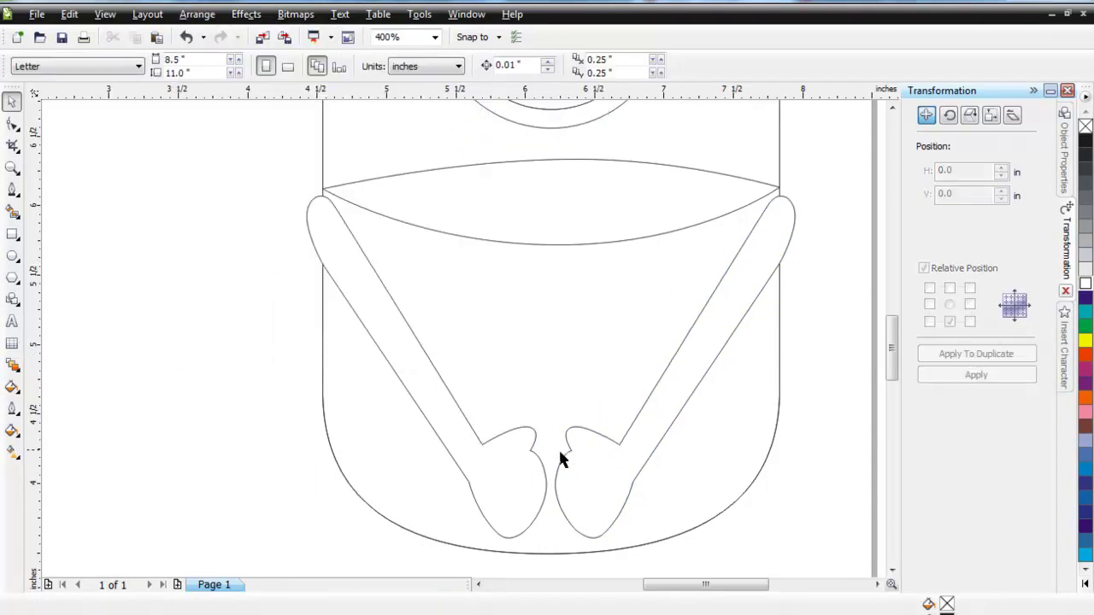
Nudge the right arm toward the left one until the two hands overlap
{"action": "left_click", "coordinate": [587, 459]}
{"action": "key", "text": "Left"}
{"action": "key", "text": "Left"}
{"action": "key", "text": "Left"}
{"action": "key", "text": "Left"}
{"action": "key", "text": "Left"}
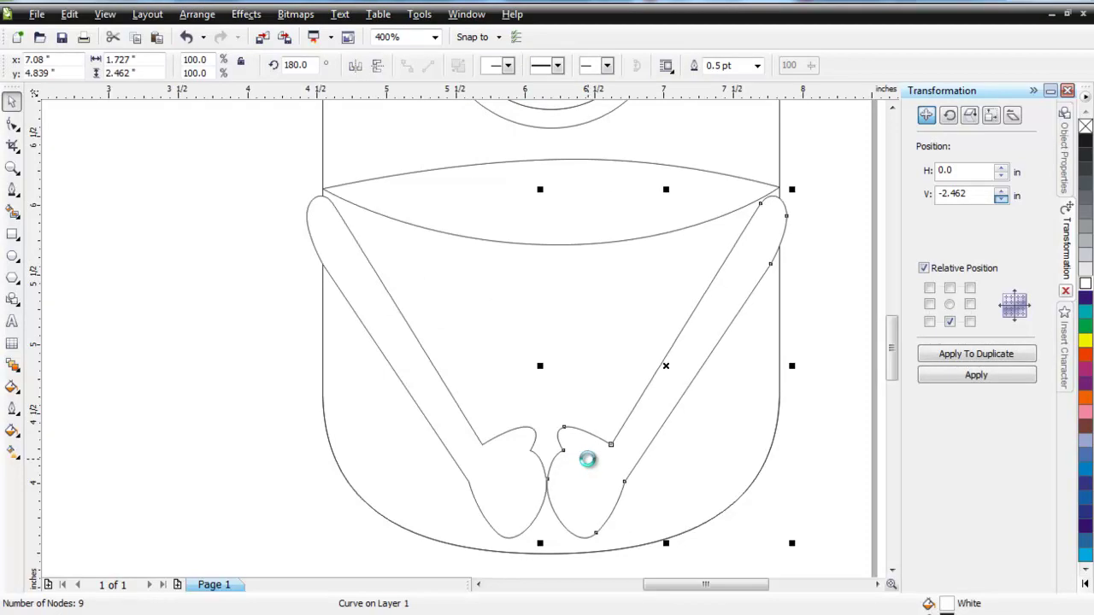
{"action": "key", "text": "Left"}
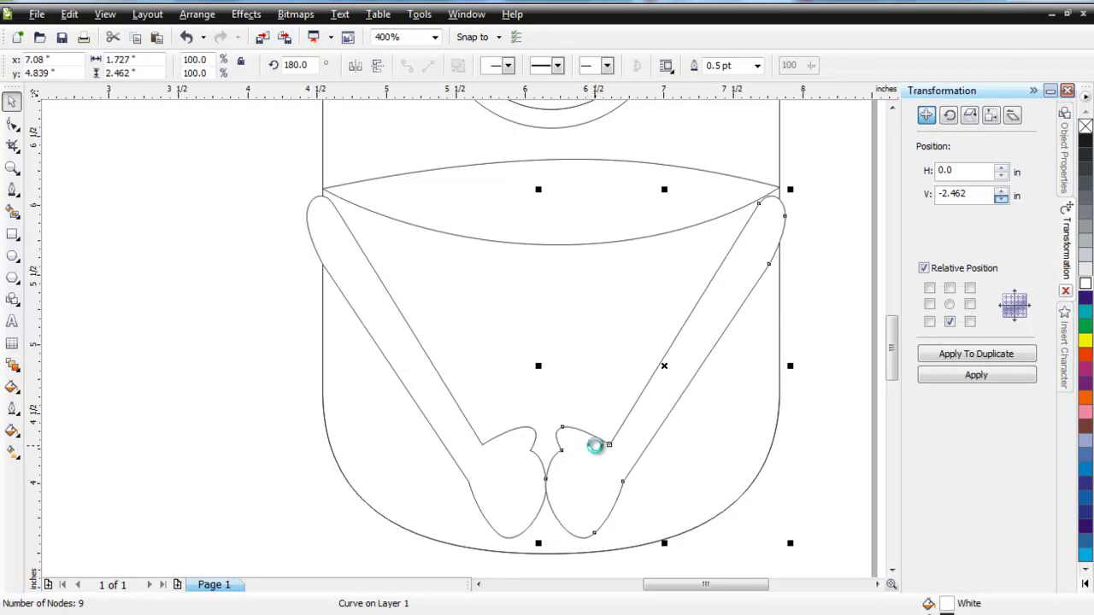
{"action": "key", "text": "Left"}
{"action": "key", "text": "Left"}
{"action": "key", "text": "Left"}
{"action": "key", "text": "Left"}
{"action": "key", "text": "Left"}
{"action": "key", "text": "Left"}
{"action": "key", "text": "Left"}
{"action": "key", "text": "Left"}
{"action": "key", "text": "Left"}
{"action": "key", "text": "Left"}
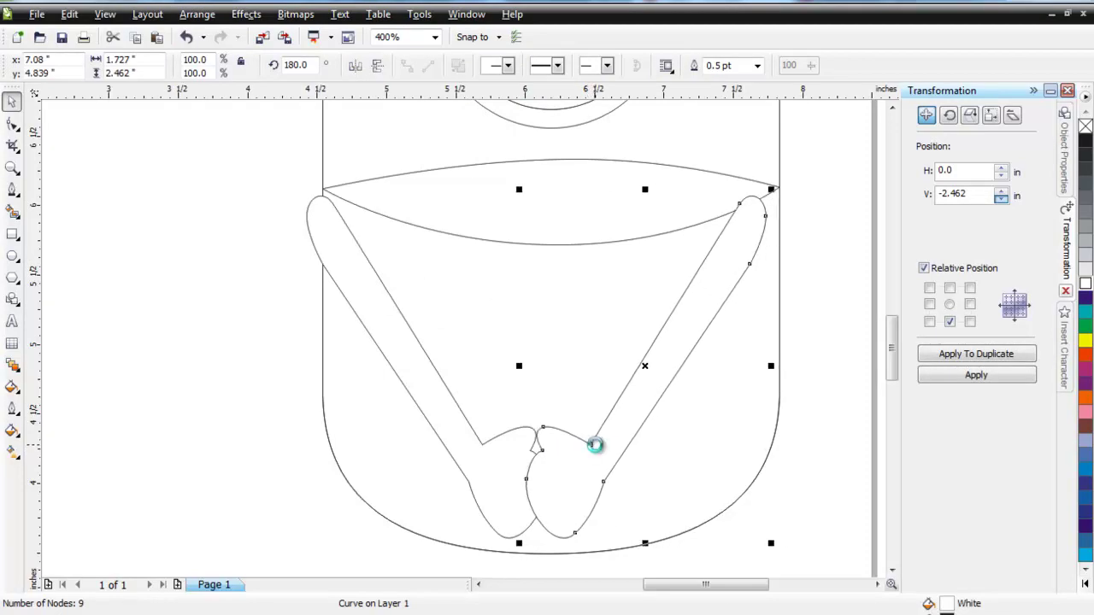
Stretch both arms together horizontally until the right shoulder reaches just past the body's right edge
{"action": "left_click", "coordinate": [311, 203], "text": "shift"}
{"action": "left_click_drag", "start_coordinate": [771, 365], "coordinate": [802, 365]}
{"action": "left_click", "coordinate": [176, 274]}
Draw a small ellipse as the mouth just below the goggle, fill it with black and center it on the body
{"action": "scroll", "coordinate": [467, 337], "scroll_direction": "down", "scroll_amount": 2}
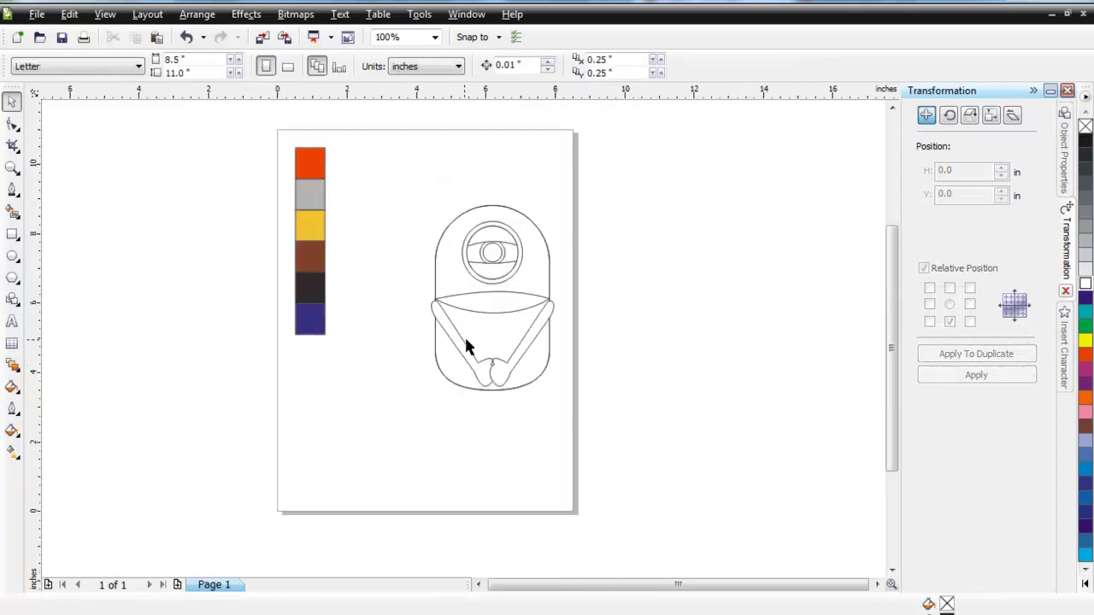
{"action": "scroll", "coordinate": [504, 309], "scroll_direction": "up", "scroll_amount": 2}
{"action": "left_click", "coordinate": [12, 255]}
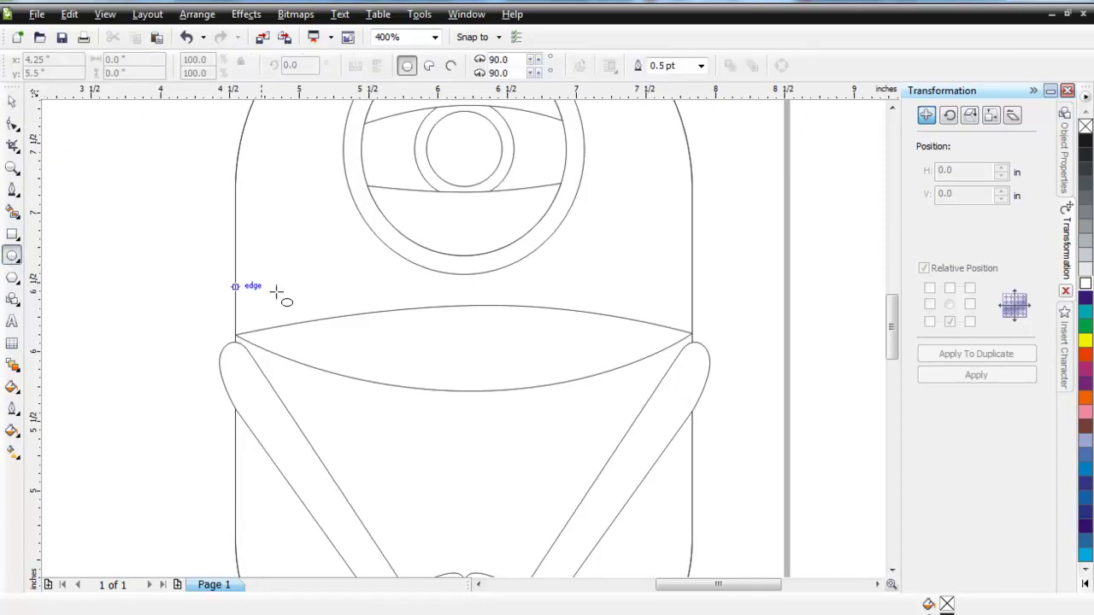
{"action": "scroll", "coordinate": [464, 336], "scroll_direction": "up", "scroll_amount": 1}
{"action": "left_click_drag", "start_coordinate": [425, 329], "coordinate": [483, 352]}
{"action": "left_click", "coordinate": [1085, 141]}
{"action": "key", "text": "space"}
{"action": "scroll", "coordinate": [463, 346], "scroll_direction": "down", "scroll_amount": 1}
{"action": "left_click", "coordinate": [423, 330], "text": "shift"}
{"action": "left_click", "coordinate": [246, 286]}
Draw a closed leg and foot outline about 1.27 × 0.97 in with the Pen tool at the body's lower left edge and fill it white
{"action": "scroll", "coordinate": [466, 332], "scroll_direction": "down", "scroll_amount": 2}
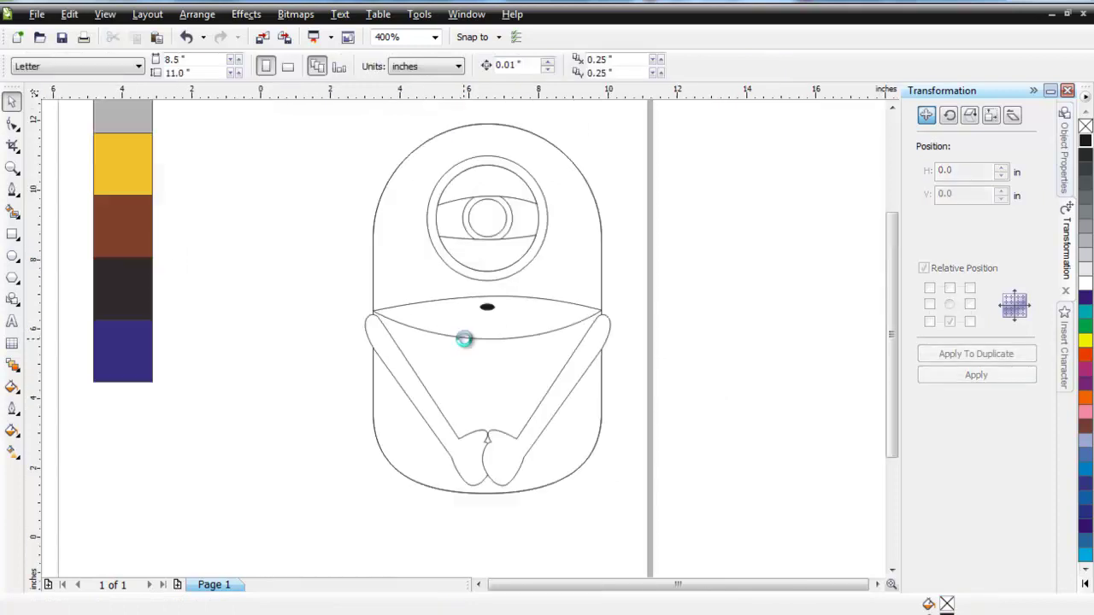
{"action": "scroll", "coordinate": [482, 417], "scroll_direction": "up", "scroll_amount": 1}
{"action": "left_click", "coordinate": [12, 190]}
{"action": "scroll", "coordinate": [406, 390], "scroll_direction": "up", "scroll_amount": 1}
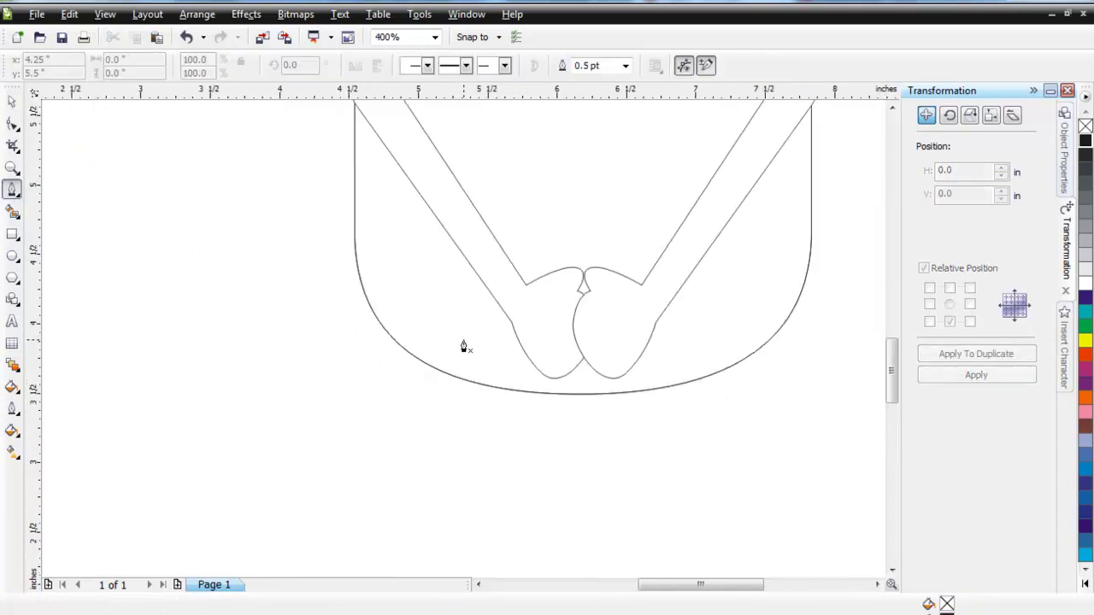
{"action": "left_click", "coordinate": [442, 345]}
{"action": "left_click_drag", "start_coordinate": [395, 432], "coordinate": [481, 445]}
{"action": "left_click", "coordinate": [518, 430]}
{"action": "left_click_drag", "start_coordinate": [562, 475], "coordinate": [577, 453]}
{"action": "left_click_drag", "start_coordinate": [553, 394], "coordinate": [545, 387]}
{"action": "left_click", "coordinate": [522, 400]}
{"action": "left_click_drag", "start_coordinate": [475, 402], "coordinate": [469, 389]}
{"action": "left_click", "coordinate": [442, 347]}
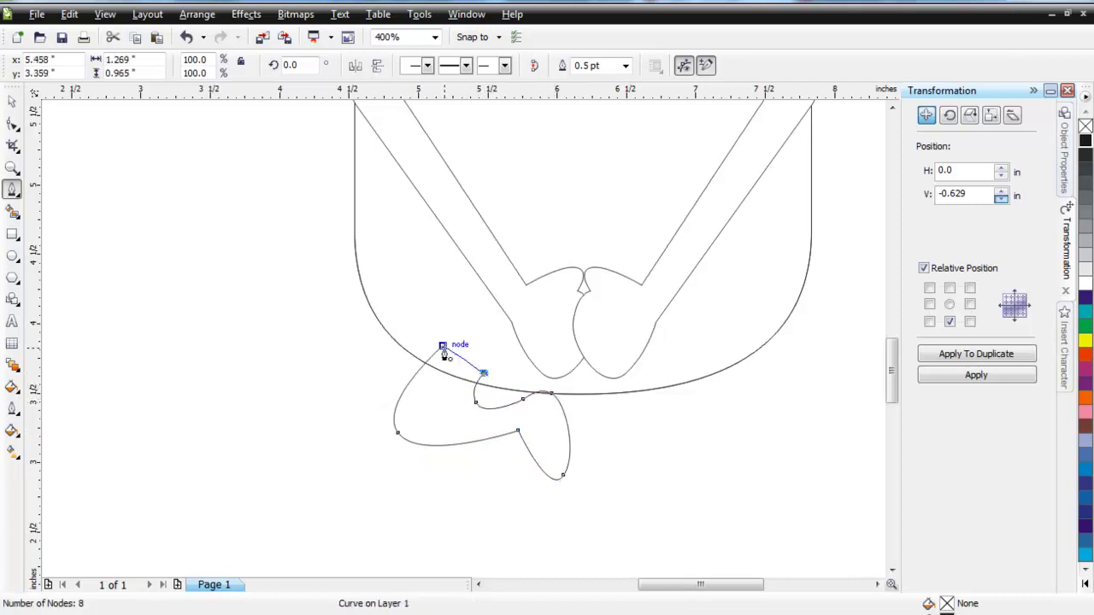
{"action": "key", "text": "space"}
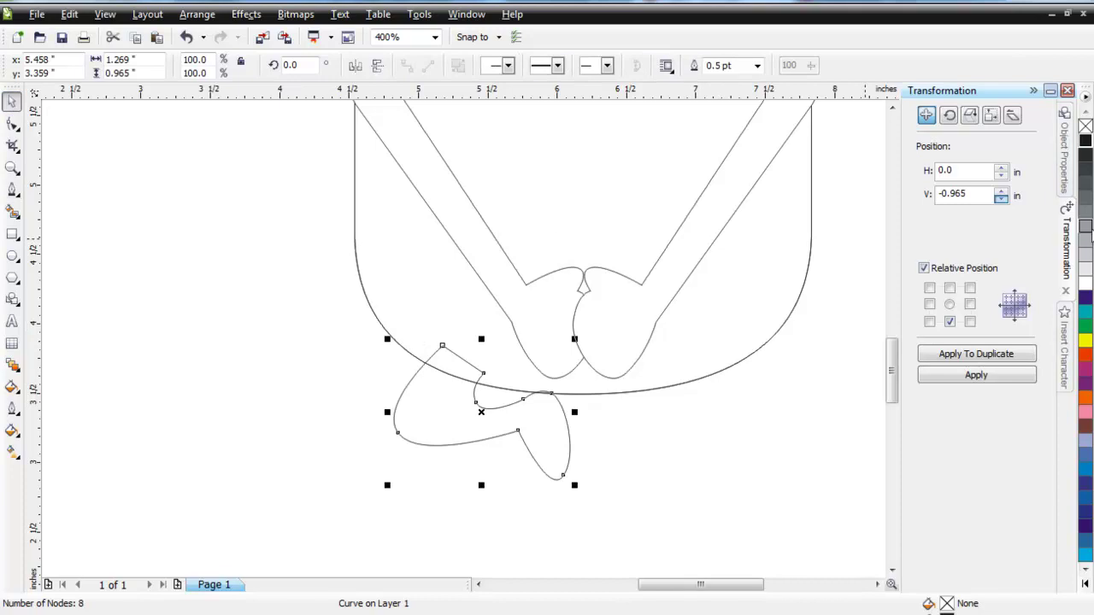
{"action": "left_click", "coordinate": [1085, 287]}
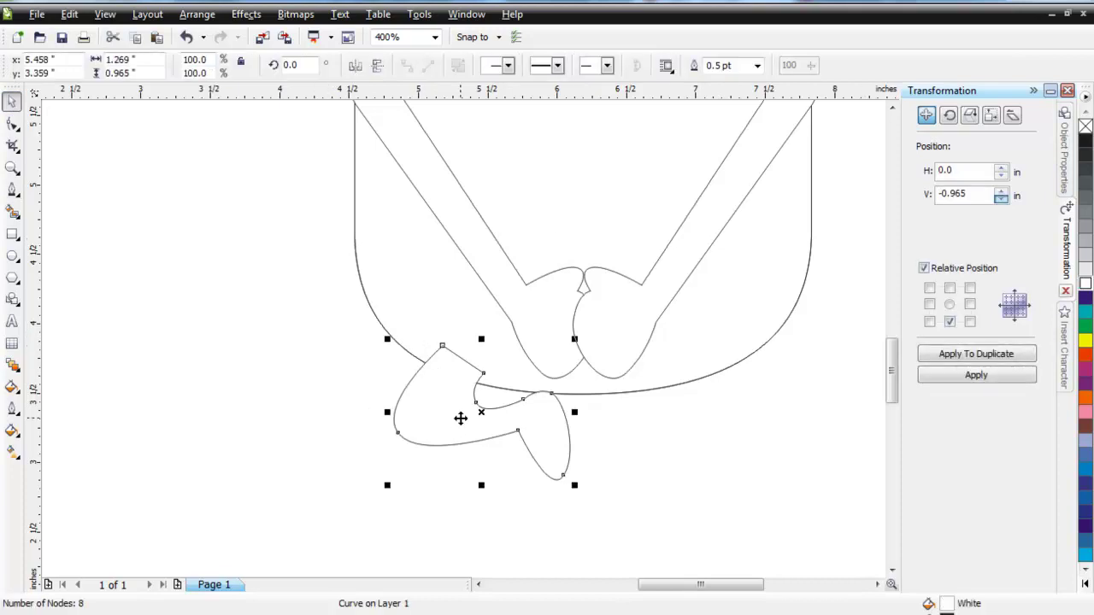
Copy the leg, mirror the pasted copy horizontally, place it on the opposite side and align both legs' centers horizontally
{"action": "right_click", "coordinate": [409, 411]}
{"action": "left_click", "coordinate": [446, 173]}
{"action": "right_click", "coordinate": [232, 272]}
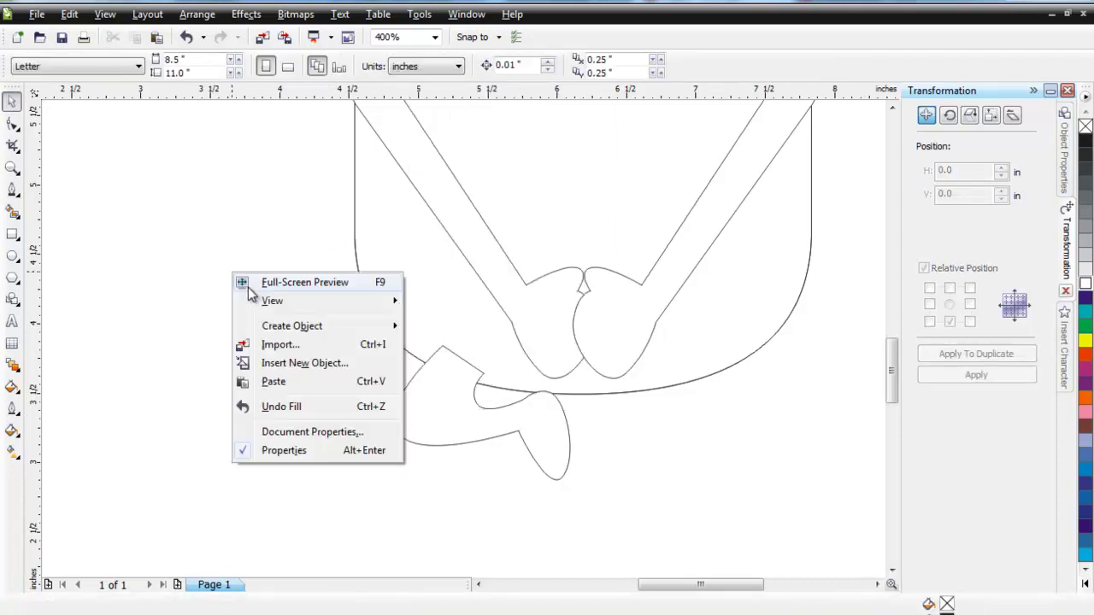
{"action": "left_click", "coordinate": [272, 382]}
{"action": "left_click", "coordinate": [354, 65]}
{"action": "left_click_drag", "start_coordinate": [496, 386], "coordinate": [719, 390]}
{"action": "key", "text": "e"}
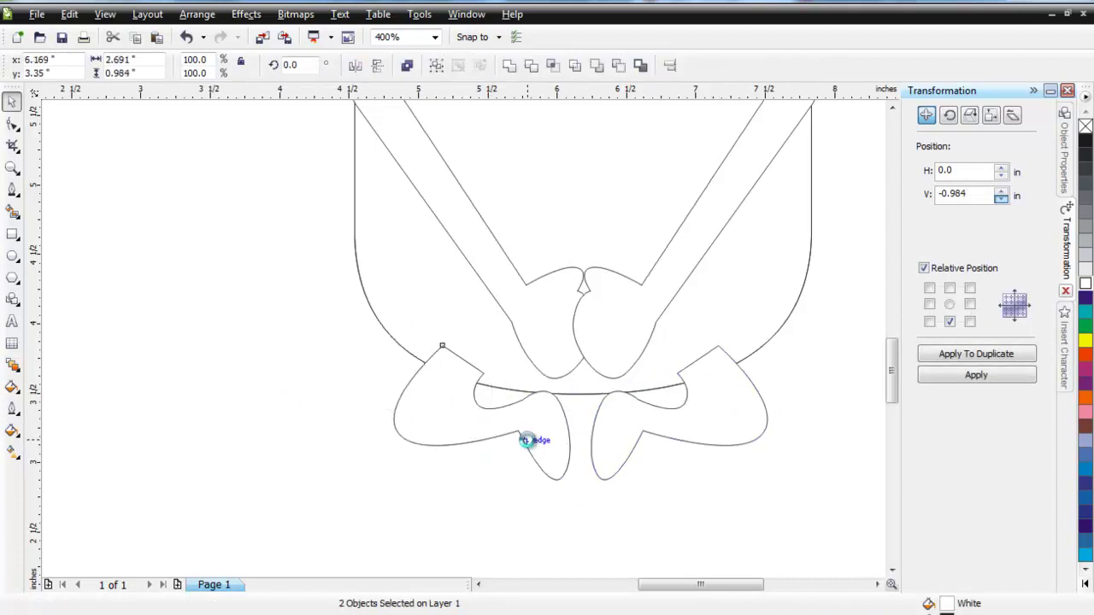
Order both legs behind the lower body section and fill that section with white
{"action": "left_click", "coordinate": [196, 14]}
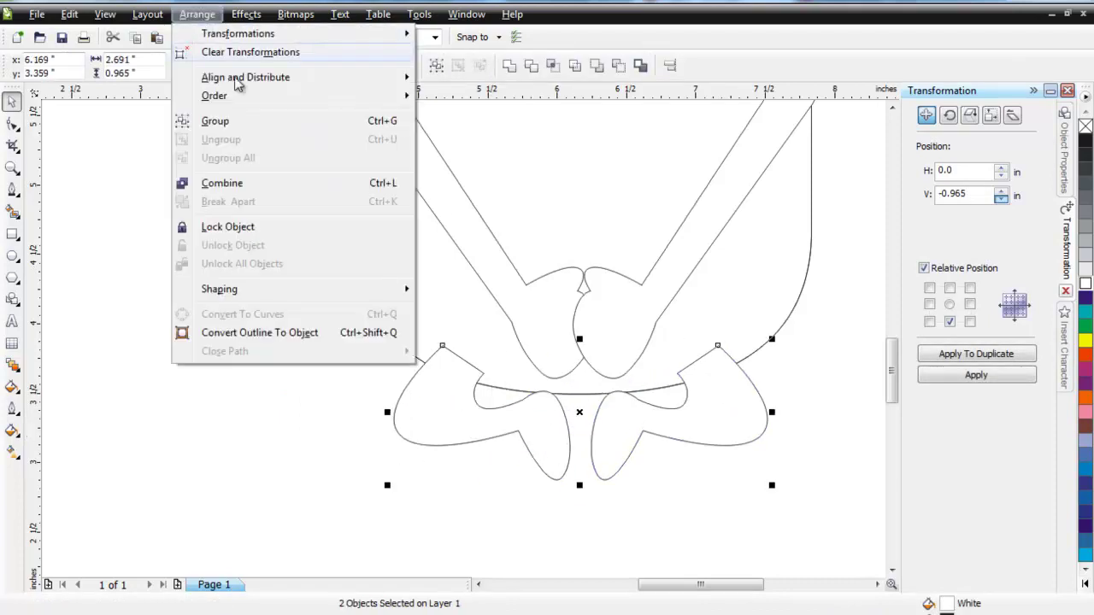
{"action": "mouse_move", "coordinate": [307, 104]}
{"action": "left_click", "coordinate": [462, 240]}
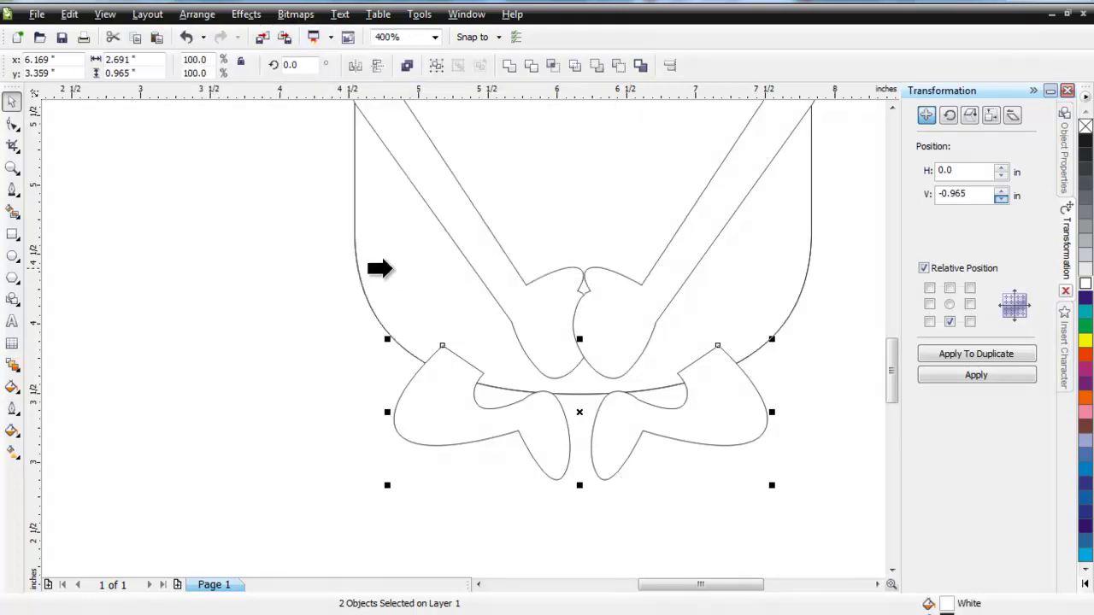
{"action": "left_click", "coordinate": [420, 290]}
{"action": "scroll", "coordinate": [468, 336], "scroll_direction": "down", "scroll_amount": 2}
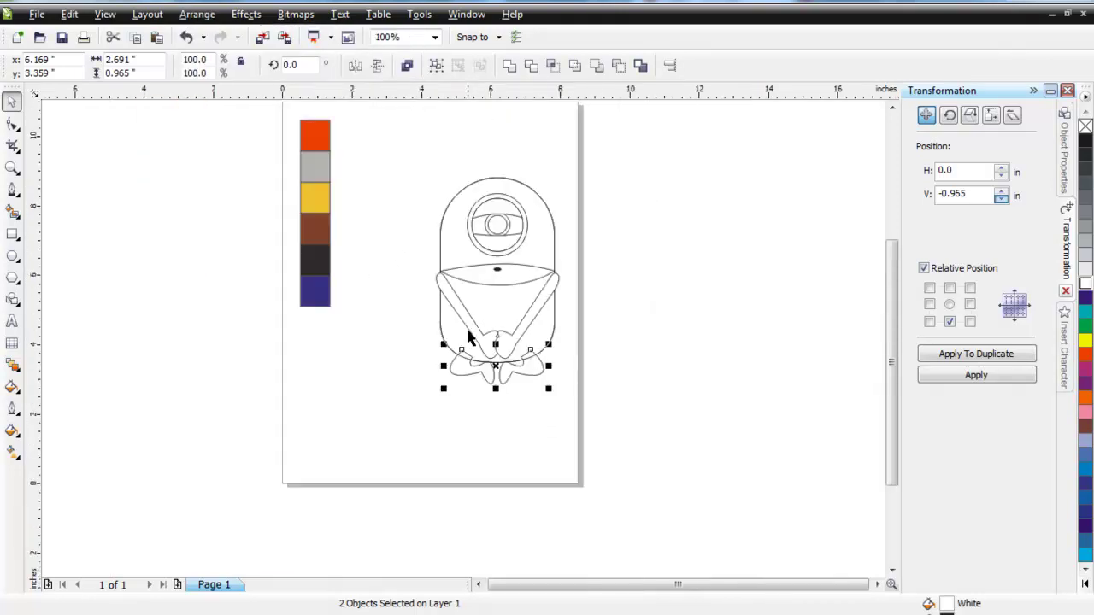
{"action": "scroll", "coordinate": [469, 333], "scroll_direction": "up", "scroll_amount": 1}
{"action": "left_click", "coordinate": [562, 350]}
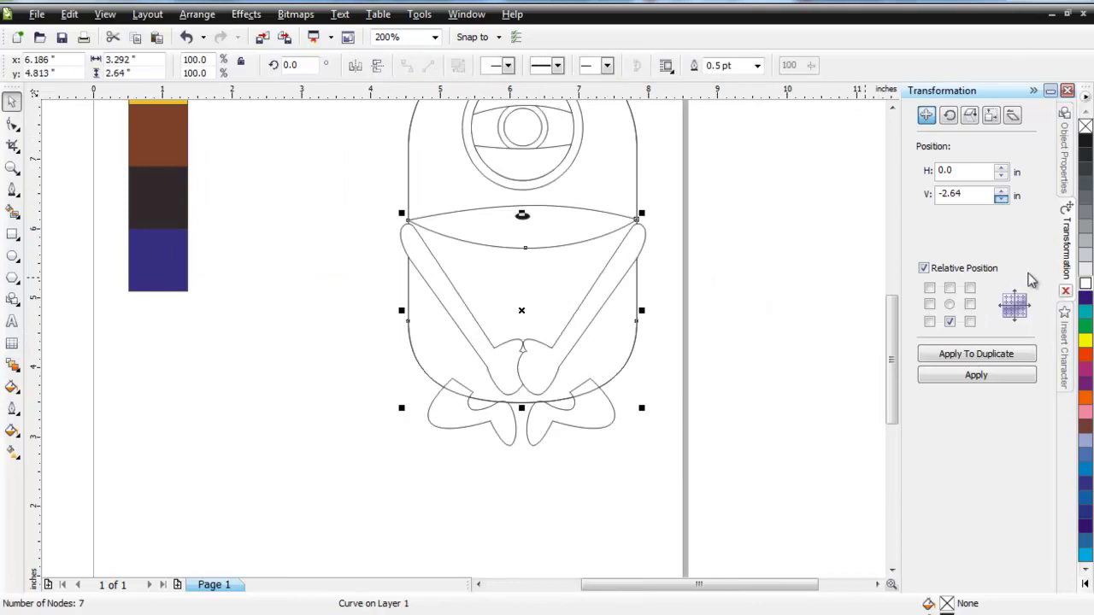
{"action": "left_click", "coordinate": [738, 351]}
Draw a closed outline about 0.80 × 0.87 in with the Pen tool around the foot part of the left leg
{"action": "scroll", "coordinate": [459, 342], "scroll_direction": "down", "scroll_amount": 1}
{"action": "scroll", "coordinate": [458, 342], "scroll_direction": "up", "scroll_amount": 3}
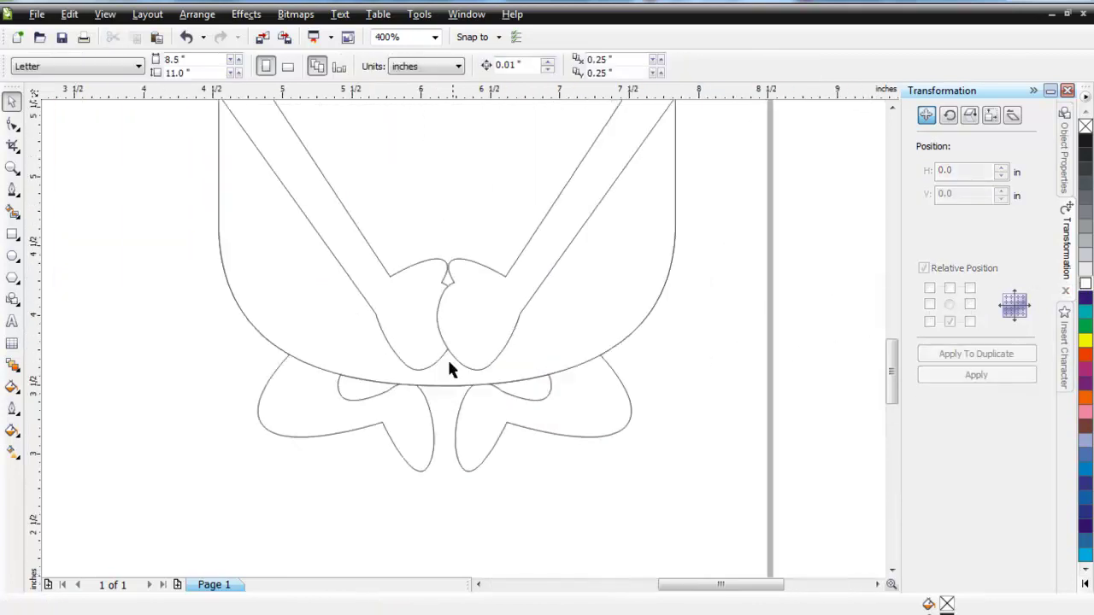
{"action": "left_click", "coordinate": [10, 192]}
{"action": "left_click", "coordinate": [256, 519]}
{"action": "left_click", "coordinate": [247, 468]}
{"action": "left_click_drag", "start_coordinate": [259, 398], "coordinate": [239, 432]}
{"action": "left_click", "coordinate": [404, 329]}
{"action": "left_click", "coordinate": [446, 369]}
{"action": "left_click", "coordinate": [463, 566]}
{"action": "left_click", "coordinate": [389, 570]}
{"action": "left_click", "coordinate": [256, 519]}
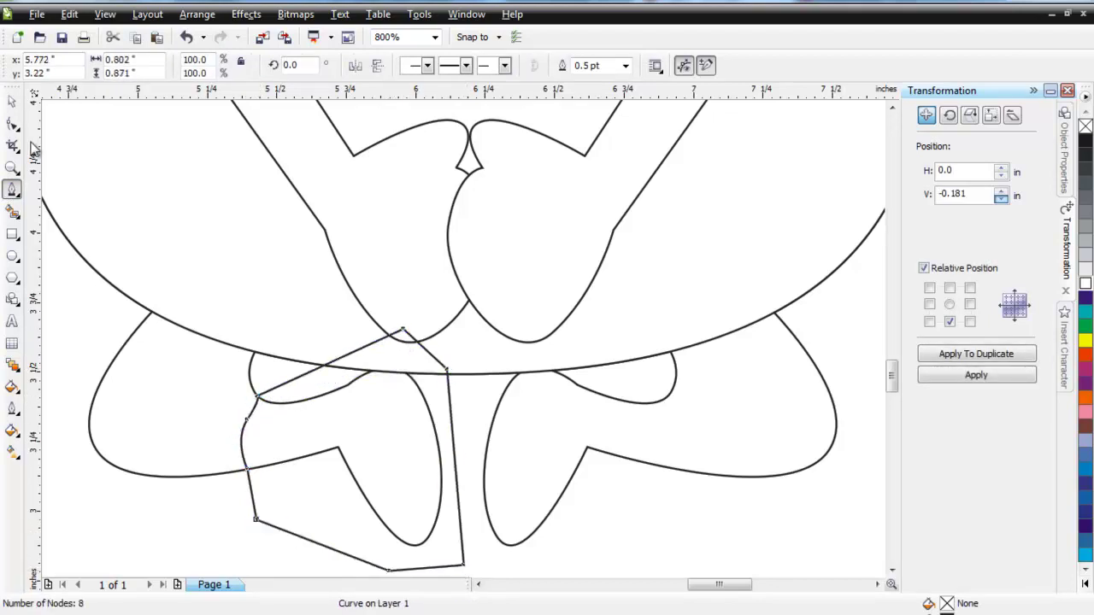
Intersect the outline with the left leg to make a separate shoe piece, and delete the helper outline
{"action": "left_click", "coordinate": [14, 106]}
{"action": "left_click", "coordinate": [149, 392], "text": "shift"}
{"action": "left_click", "coordinate": [551, 66]}
{"action": "scroll", "coordinate": [345, 389], "scroll_direction": "down", "scroll_amount": 1}
{"action": "left_click", "coordinate": [408, 407]}
{"action": "left_click", "coordinate": [415, 400]}
{"action": "right_click", "coordinate": [443, 379]}
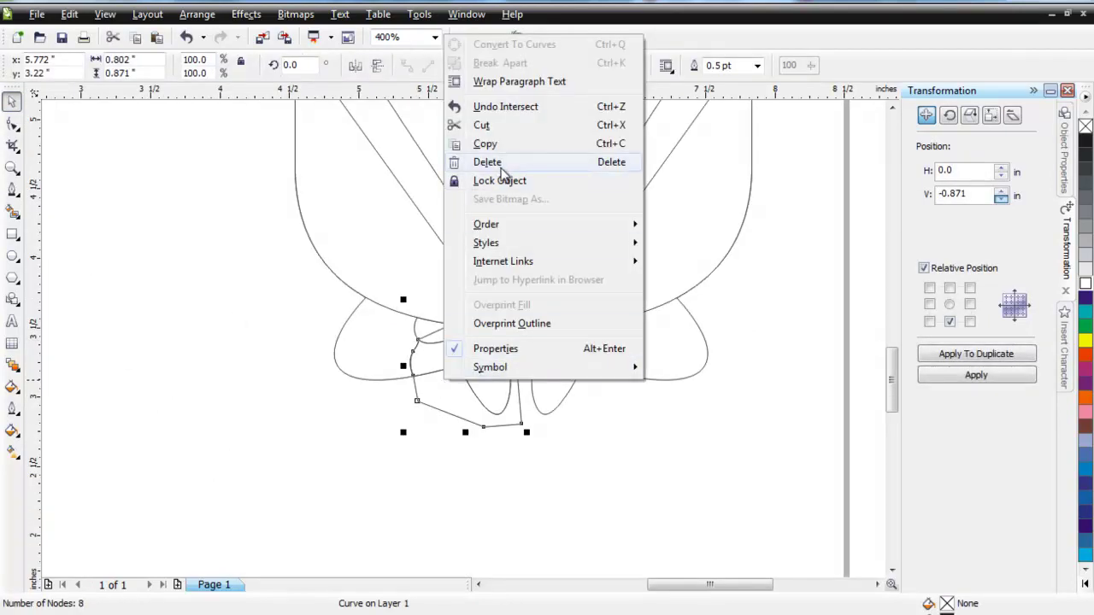
{"action": "left_click", "coordinate": [453, 164]}
Replace the plain right leg with a horizontally mirrored duplicate of the left leg and its shoe piece
{"action": "scroll", "coordinate": [545, 385], "scroll_direction": "up", "scroll_amount": 1}
{"action": "left_click", "coordinate": [464, 340]}
{"action": "key", "text": "Delete"}
{"action": "scroll", "coordinate": [316, 340], "scroll_direction": "down", "scroll_amount": 1}
{"action": "scroll", "coordinate": [379, 334], "scroll_direction": "up", "scroll_amount": 1}
{"action": "left_click", "coordinate": [464, 339]}
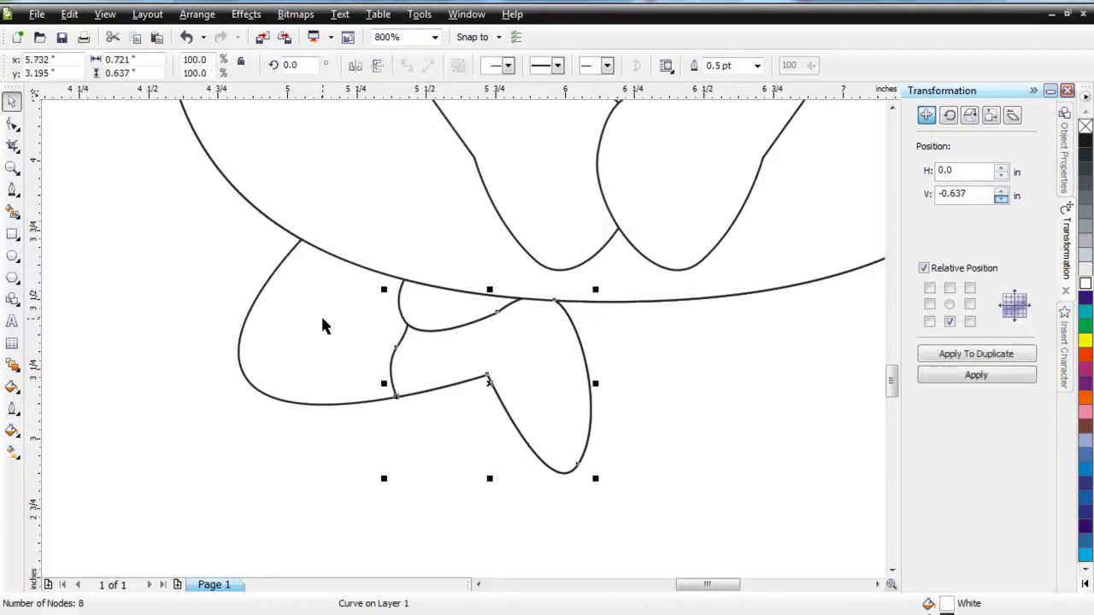
{"action": "left_click", "coordinate": [323, 317], "text": "shift"}
{"action": "scroll", "coordinate": [504, 316], "scroll_direction": "down", "scroll_amount": 1}
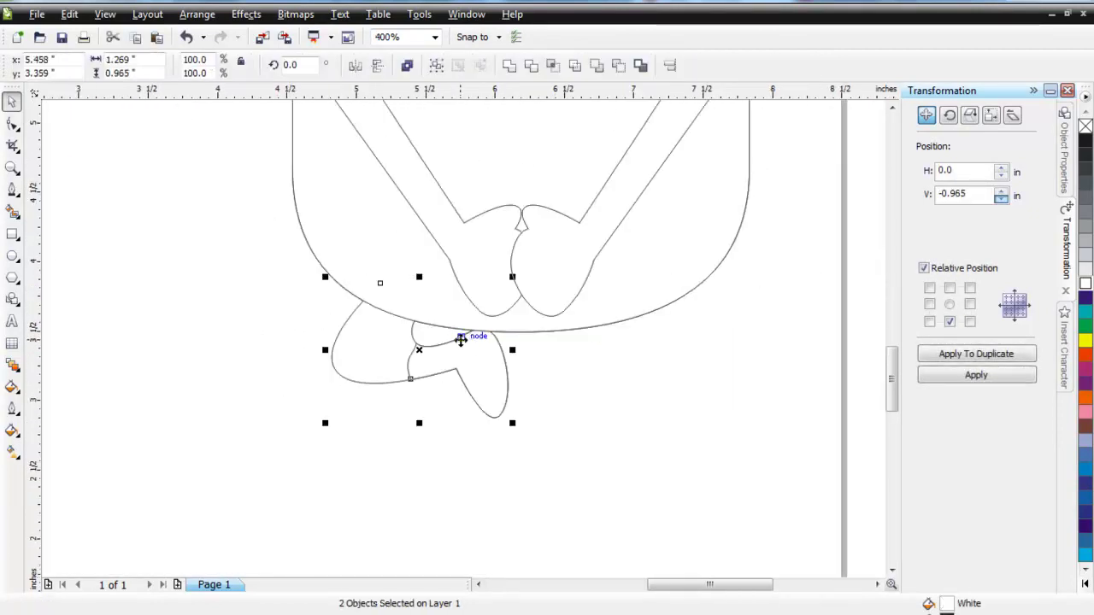
{"action": "left_click", "coordinate": [355, 65]}
{"action": "left_click_drag", "start_coordinate": [490, 364], "coordinate": [680, 362]}
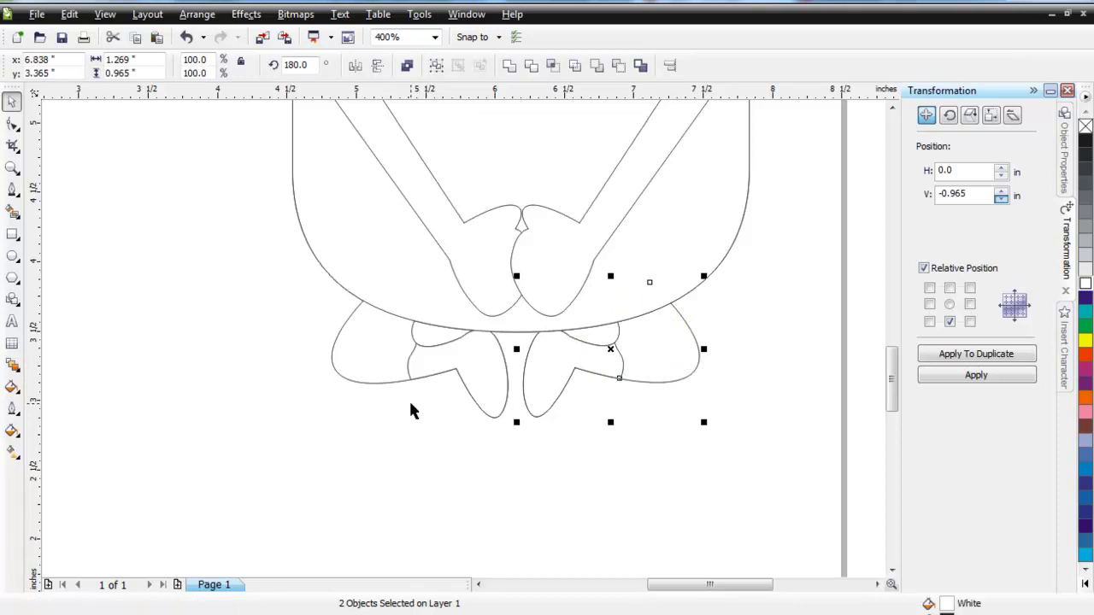
{"action": "scroll", "coordinate": [412, 404], "scroll_direction": "up", "scroll_amount": 2}
{"action": "scroll", "coordinate": [655, 382], "scroll_direction": "down", "scroll_amount": 1}
{"action": "scroll", "coordinate": [655, 379], "scroll_direction": "down", "scroll_amount": 3}
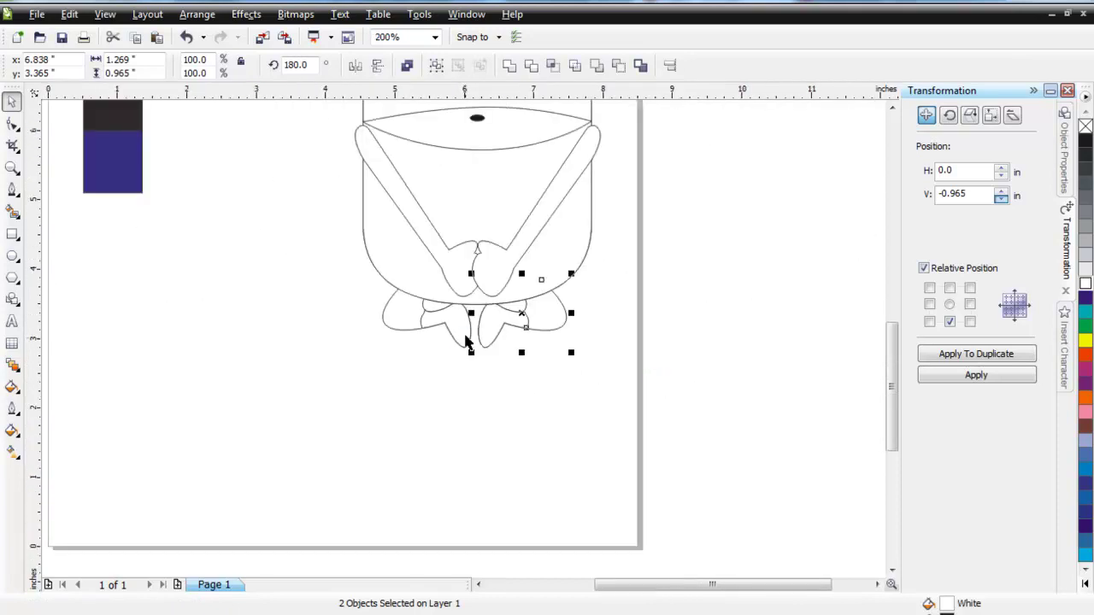
{"action": "left_click", "coordinate": [479, 384]}
Draw a spider's head and body beside the character as a small ellipse overlapping a larger one, about 0.73 × 0.82 in overall
{"action": "scroll", "coordinate": [495, 273], "scroll_direction": "up", "scroll_amount": 1}
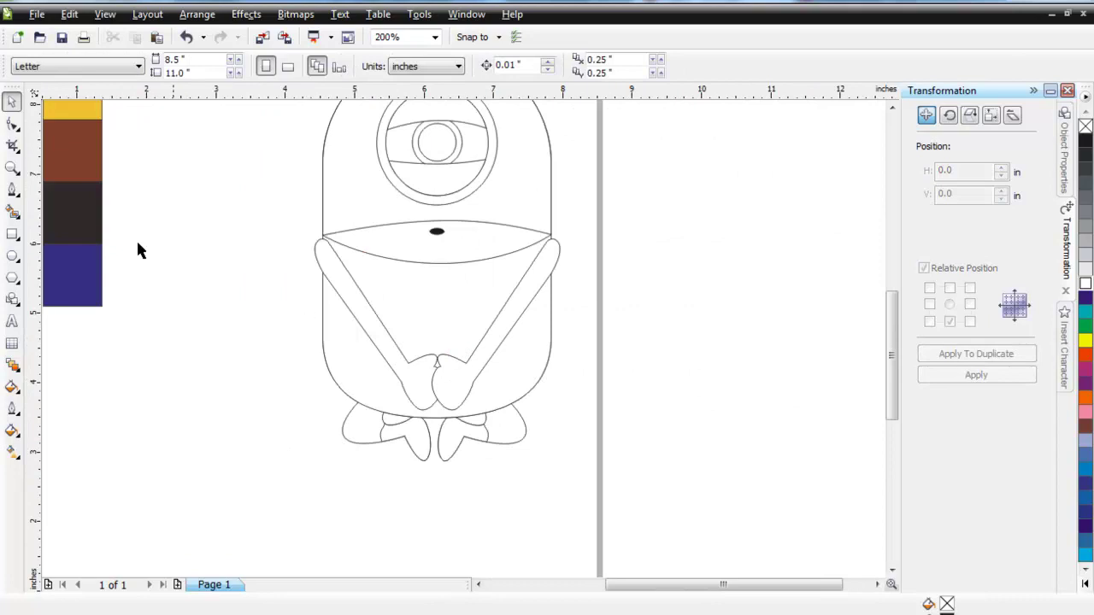
{"action": "left_click", "coordinate": [13, 256]}
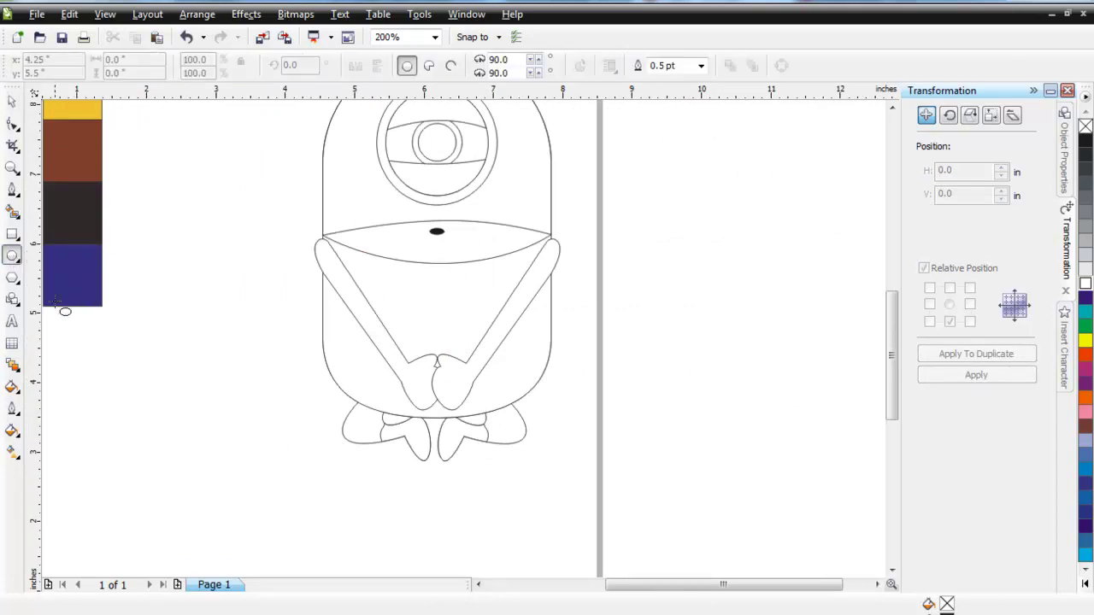
{"action": "left_click_drag", "start_coordinate": [205, 335], "coordinate": [255, 378]}
{"action": "scroll", "coordinate": [228, 356], "scroll_direction": "up", "scroll_amount": 2}
{"action": "left_click_drag", "start_coordinate": [423, 214], "coordinate": [515, 298]}
{"action": "key", "text": "space"}
{"action": "left_click_drag", "start_coordinate": [457, 221], "coordinate": [457, 214]}
Fill both ellipses with black and weld them into one spider body
{"action": "left_click_drag", "start_coordinate": [313, 168], "coordinate": [646, 459]}
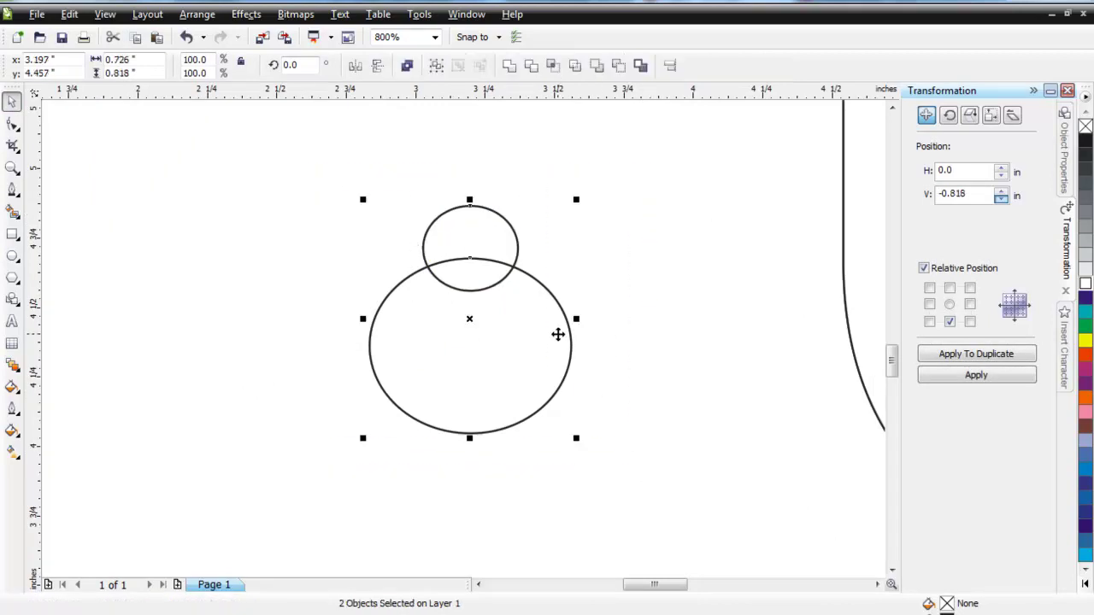
{"action": "left_click", "coordinate": [1085, 141]}
{"action": "left_click", "coordinate": [509, 66]}
{"action": "left_click", "coordinate": [587, 191]}
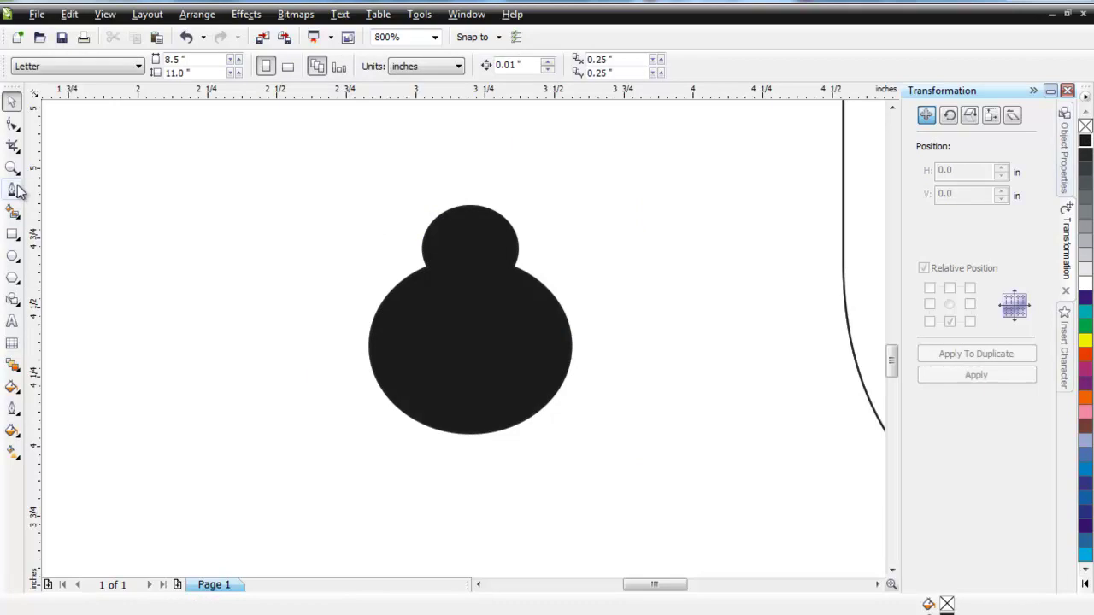
Draw a thin bent leg outline about 0.62 × 0.14 in with the Pen tool at the spider body's upper left
{"action": "left_click", "coordinate": [13, 190]}
{"action": "left_click", "coordinate": [421, 290]}
{"action": "left_click_drag", "start_coordinate": [364, 262], "coordinate": [348, 263]}
{"action": "left_click_drag", "start_coordinate": [249, 298], "coordinate": [254, 309]}
{"action": "scroll", "coordinate": [255, 312], "scroll_direction": "up", "scroll_amount": 1}
{"action": "left_click_drag", "start_coordinate": [507, 309], "coordinate": [528, 310]}
{"action": "left_click", "coordinate": [604, 357]}
{"action": "key", "text": "space"}
{"action": "scroll", "coordinate": [463, 341], "scroll_direction": "down", "scroll_amount": 1}
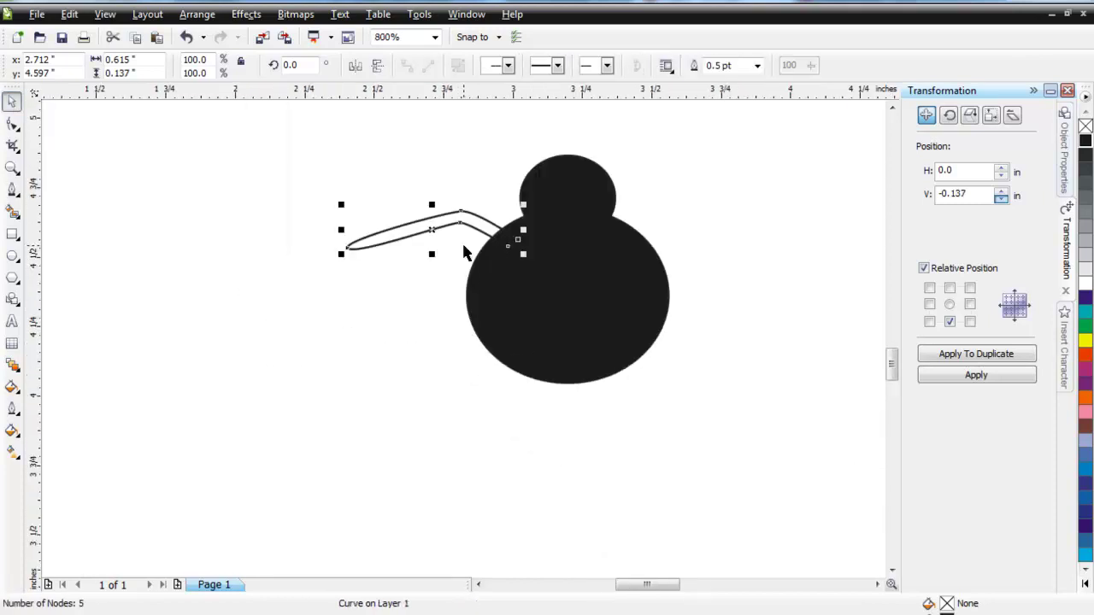
Duplicate the spider leg down the body's left side, rotating and positioning the copies to make four fanned legs
{"action": "left_click_drag", "start_coordinate": [469, 224], "coordinate": [452, 270]}
{"action": "right_click", "coordinate": [452, 271]}
{"action": "left_click", "coordinate": [452, 271]}
{"action": "left_click_drag", "start_coordinate": [321, 254], "coordinate": [300, 282]}
{"action": "left_click", "coordinate": [301, 282]}
{"action": "left_click_drag", "start_coordinate": [443, 262], "coordinate": [447, 312]}
{"action": "left_click", "coordinate": [423, 313]}
{"action": "left_click_drag", "start_coordinate": [316, 299], "coordinate": [332, 316]}
{"action": "left_click_drag", "start_coordinate": [437, 298], "coordinate": [452, 338]}
{"action": "left_click_drag", "start_coordinate": [353, 328], "coordinate": [359, 360]}
{"action": "left_click_drag", "start_coordinate": [461, 361], "coordinate": [500, 368]}
Copy the four spider legs, mirror the pasted set horizontally and fit it against the body's right side
{"action": "left_click_drag", "start_coordinate": [270, 169], "coordinate": [574, 494]}
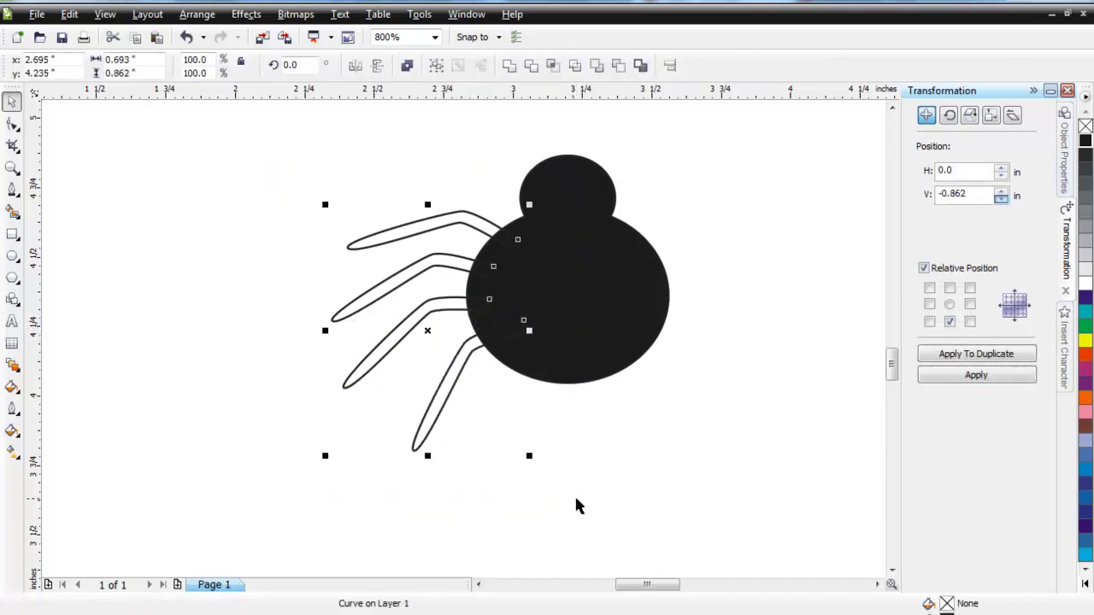
{"action": "right_click", "coordinate": [424, 263]}
{"action": "left_click", "coordinate": [200, 213]}
{"action": "right_click", "coordinate": [198, 214]}
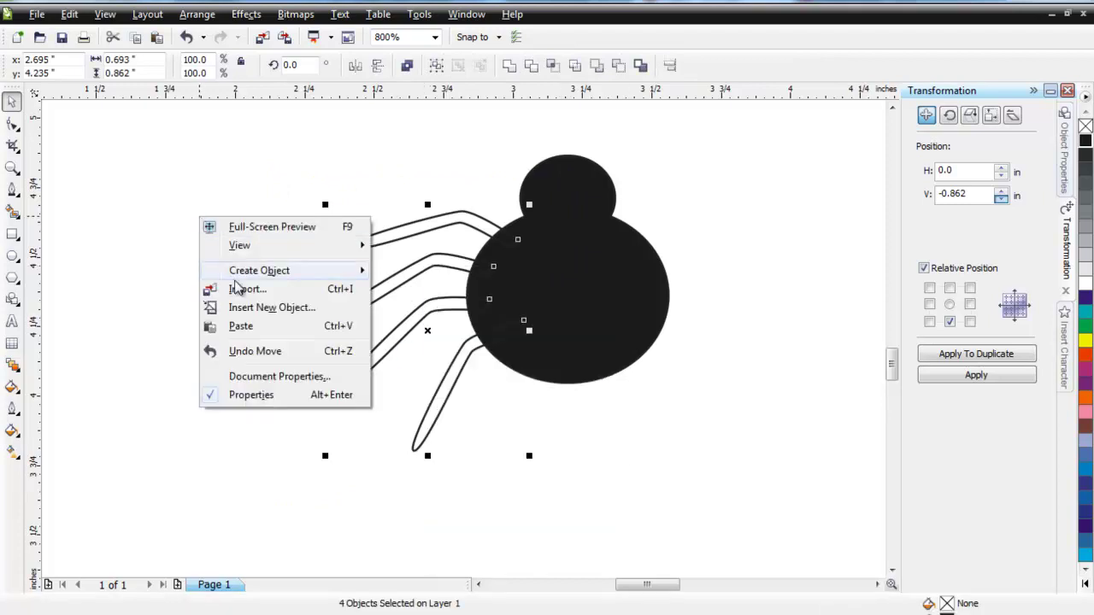
{"action": "left_click", "coordinate": [243, 326]}
{"action": "left_click", "coordinate": [352, 65]}
{"action": "left_click_drag", "start_coordinate": [387, 270], "coordinate": [645, 270]}
{"action": "key", "text": "Up"}
{"action": "key", "text": "Up"}
{"action": "key", "text": "Left"}
Weld the spider's body and all its legs into one shape
{"action": "scroll", "coordinate": [601, 278], "scroll_direction": "down", "scroll_amount": 1}
{"action": "left_click_drag", "start_coordinate": [278, 243], "coordinate": [459, 313]}
{"action": "left_click", "coordinate": [508, 65]}
Move the spider onto the character's chest between the arms and center it on the lower body section
{"action": "scroll", "coordinate": [557, 329], "scroll_direction": "down", "scroll_amount": 1}
{"action": "scroll", "coordinate": [557, 329], "scroll_direction": "up", "scroll_amount": 1}
{"action": "left_click_drag", "start_coordinate": [184, 436], "coordinate": [547, 272]}
{"action": "left_click", "coordinate": [325, 395], "text": "shift"}
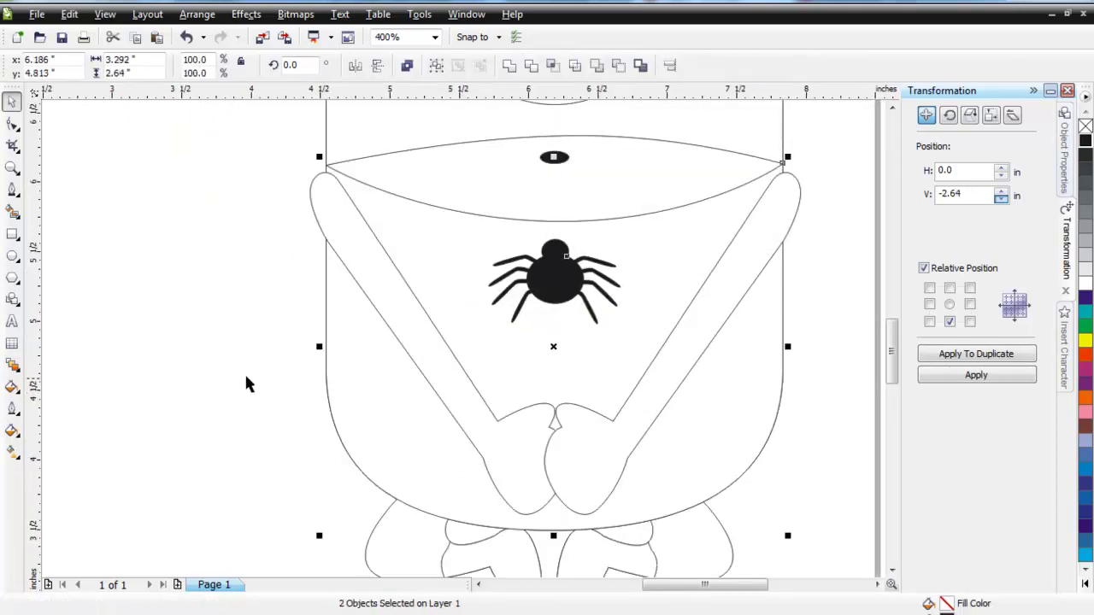
Draw a Pen curve down the character's left arm, around beneath the lower body and back up along the right arm
{"action": "left_click", "coordinate": [189, 354]}
{"action": "scroll", "coordinate": [466, 326], "scroll_direction": "down", "scroll_amount": 2}
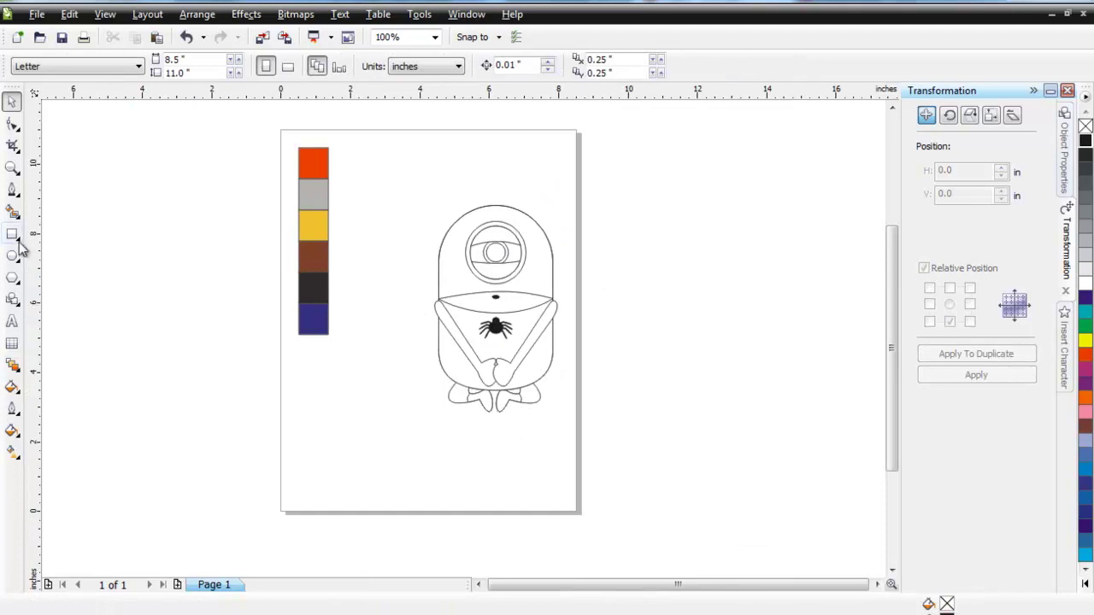
{"action": "left_click", "coordinate": [12, 192]}
{"action": "scroll", "coordinate": [469, 351], "scroll_direction": "up", "scroll_amount": 2}
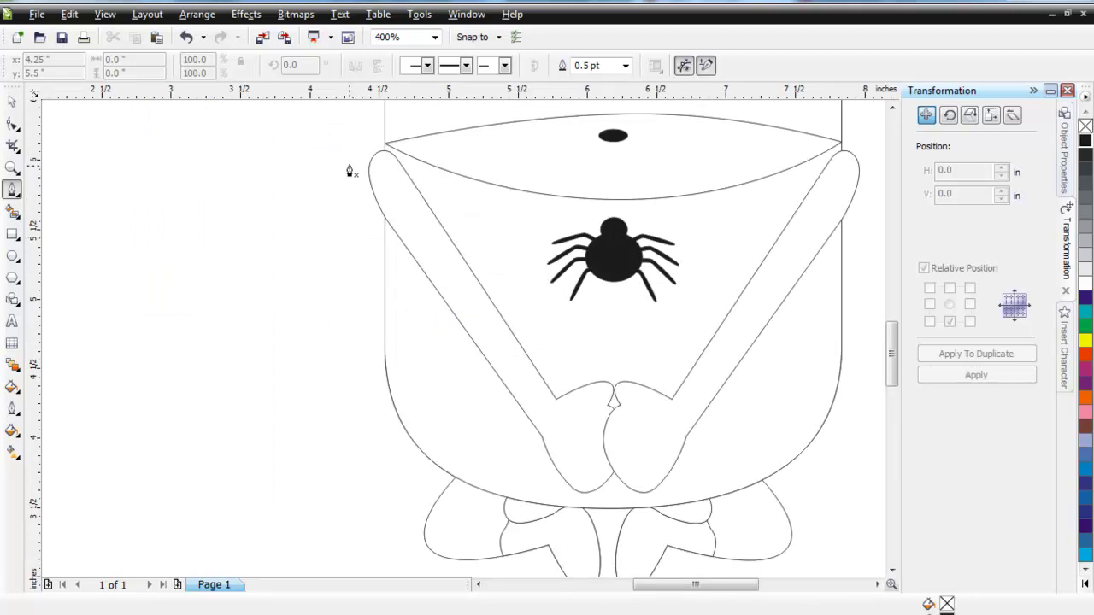
{"action": "left_click", "coordinate": [510, 367]}
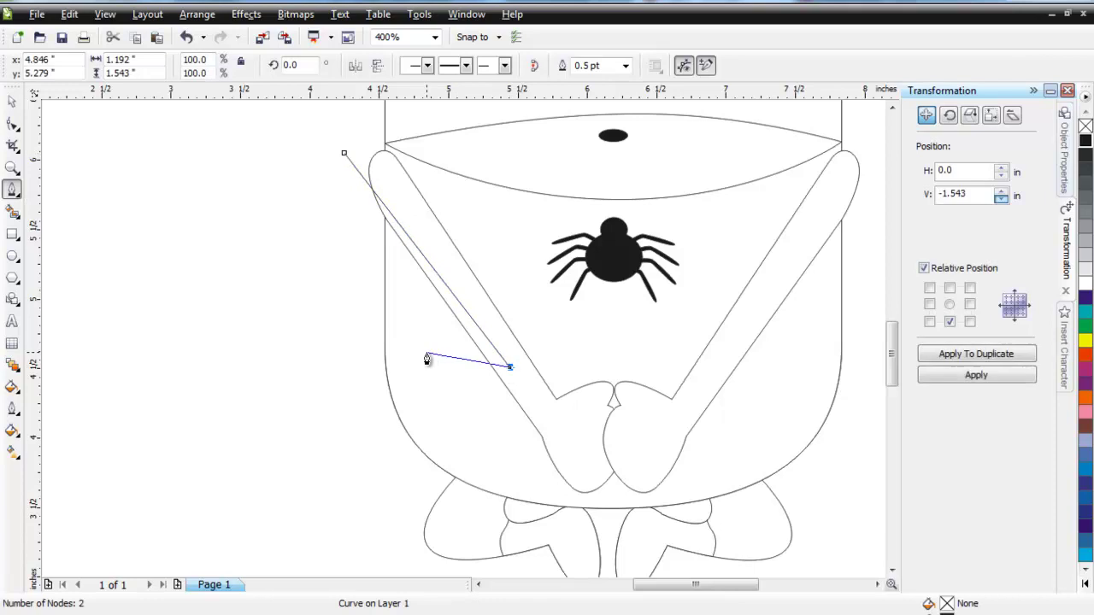
{"action": "left_click_drag", "start_coordinate": [416, 365], "coordinate": [374, 356]}
{"action": "left_click", "coordinate": [341, 350]}
{"action": "left_click_drag", "start_coordinate": [405, 496], "coordinate": [468, 530]}
{"action": "left_click_drag", "start_coordinate": [808, 526], "coordinate": [874, 515]}
{"action": "scroll", "coordinate": [880, 488], "scroll_direction": "down", "scroll_amount": 1}
{"action": "left_click", "coordinate": [518, 256]}
{"action": "scroll", "coordinate": [422, 271], "scroll_direction": "up", "scroll_amount": 1}
{"action": "left_click_drag", "start_coordinate": [461, 363], "coordinate": [558, 150]}
{"action": "left_click", "coordinate": [564, 152]}
{"action": "scroll", "coordinate": [605, 284], "scroll_direction": "down", "scroll_amount": 1}
{"action": "left_click_drag", "start_coordinate": [562, 424], "coordinate": [505, 508]}
{"action": "left_click_drag", "start_coordinate": [198, 539], "coordinate": [54, 403]}
{"action": "key", "text": "ctrl+z"}
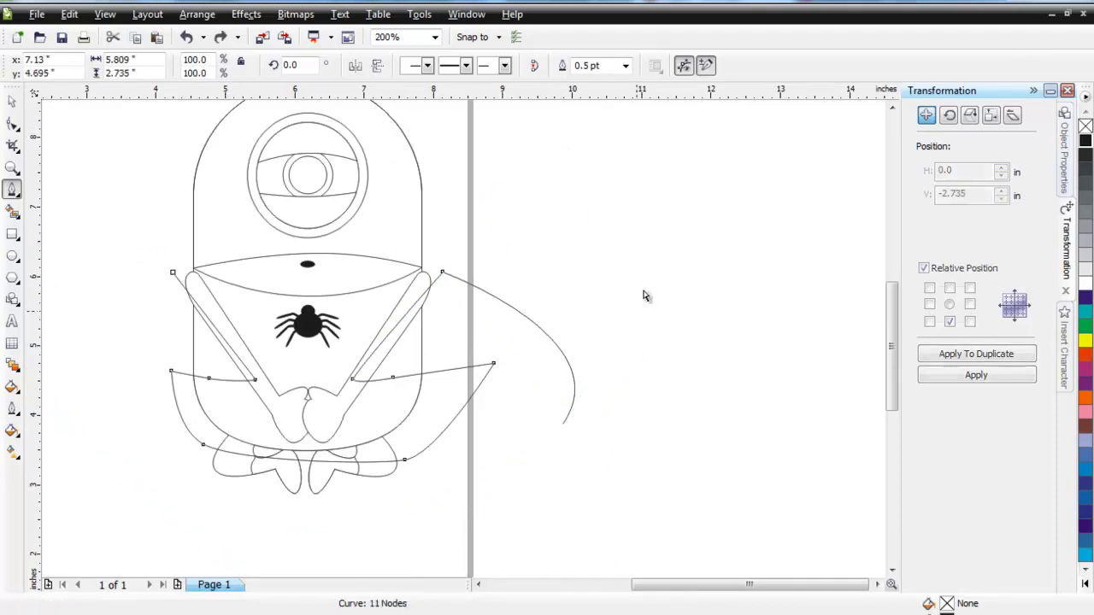
{"action": "key", "text": "ctrl+z"}
Close the Pen curve with a wide arc across the eye to its start node, making it about 6.76 by 3.87 in
{"action": "left_click_drag", "start_coordinate": [548, 211], "coordinate": [442, 185]}
{"action": "left_click_drag", "start_coordinate": [111, 216], "coordinate": [103, 237]}
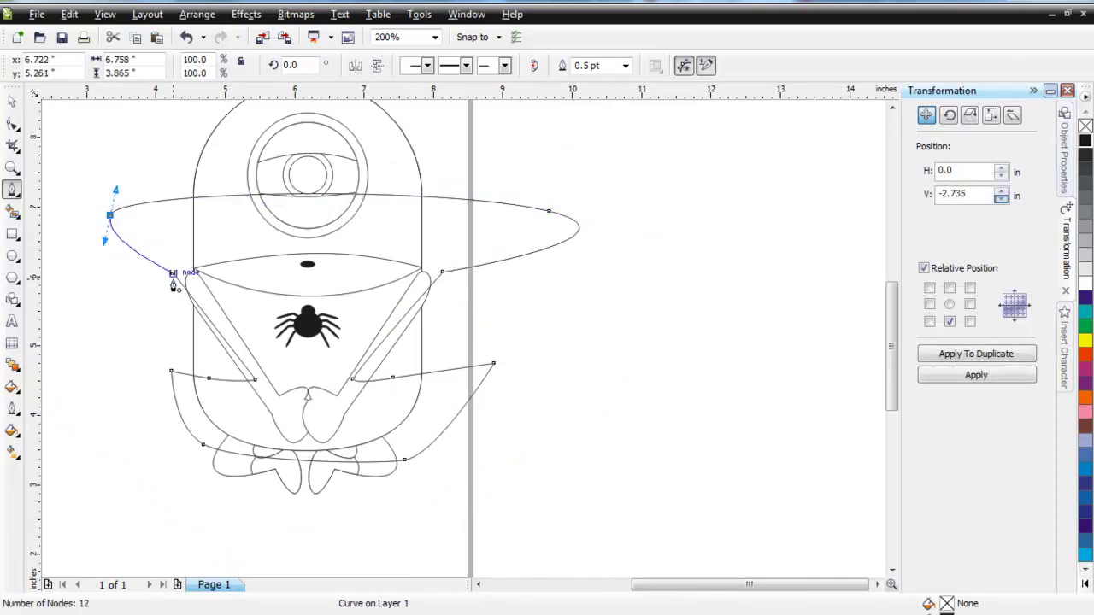
{"action": "left_click", "coordinate": [174, 274]}
Intersect the Pen shape with the character's lower body and delete the original Pen shape
{"action": "left_click", "coordinate": [11, 102]}
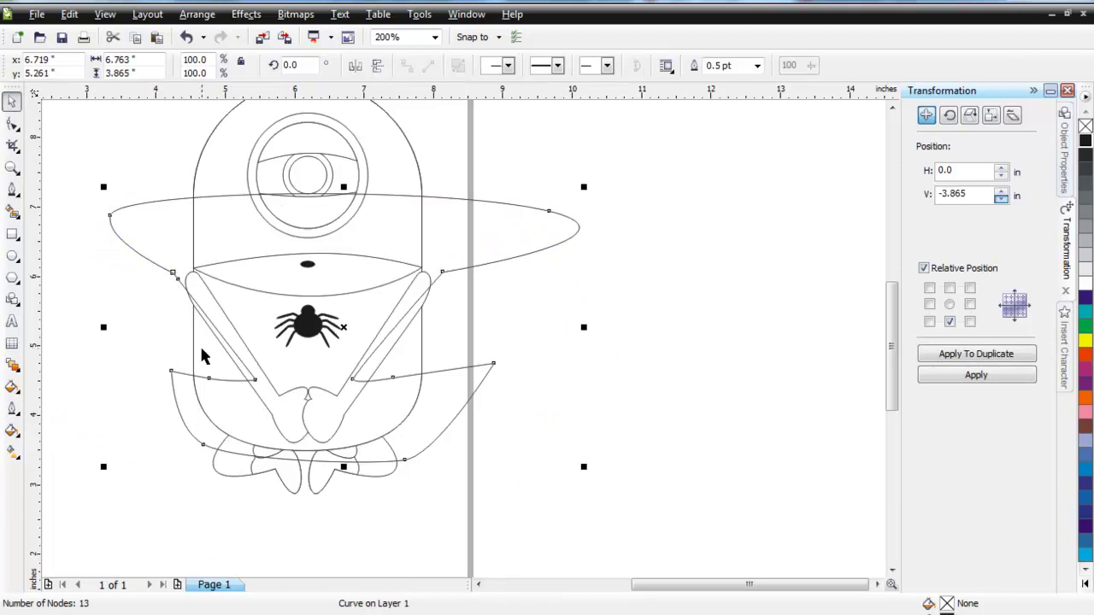
{"action": "left_click", "coordinate": [196, 352], "text": "shift"}
{"action": "left_click", "coordinate": [557, 67]}
{"action": "right_click", "coordinate": [517, 216]}
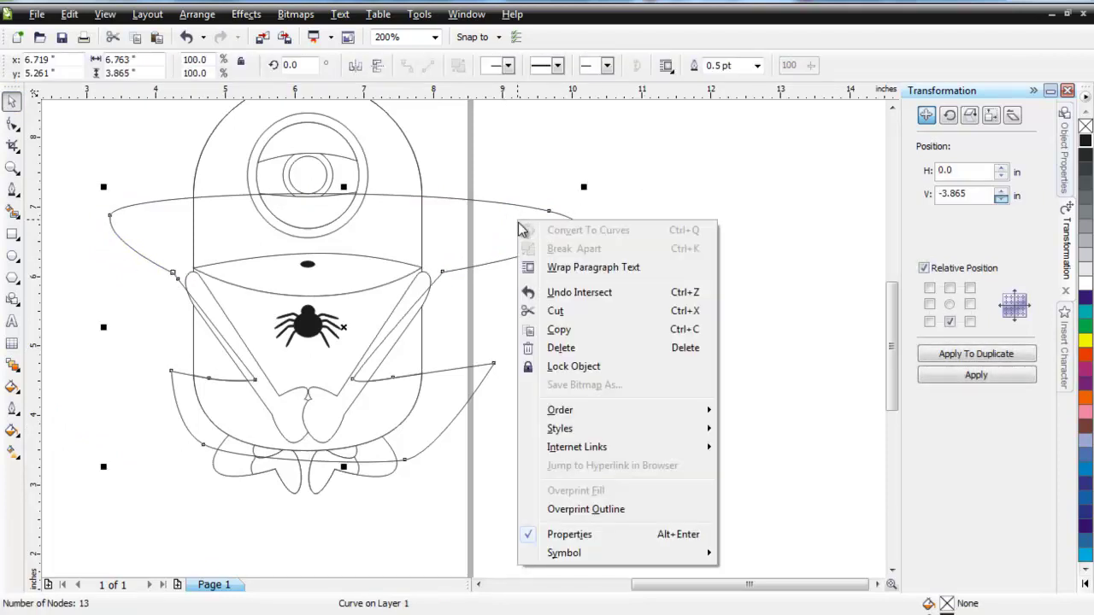
{"action": "left_click", "coordinate": [575, 347]}
{"action": "scroll", "coordinate": [513, 316], "scroll_direction": "down", "scroll_amount": 1}
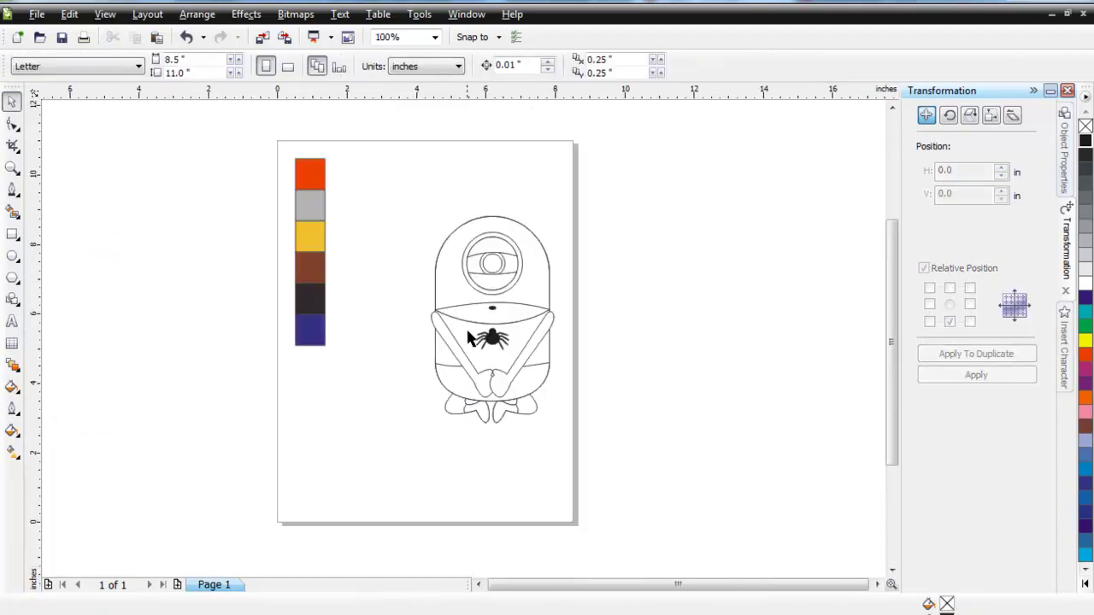
Draw a rectangle about 0.70 in wide and 0.75 in high beside the page
{"action": "scroll", "coordinate": [436, 346], "scroll_direction": "up", "scroll_amount": 1}
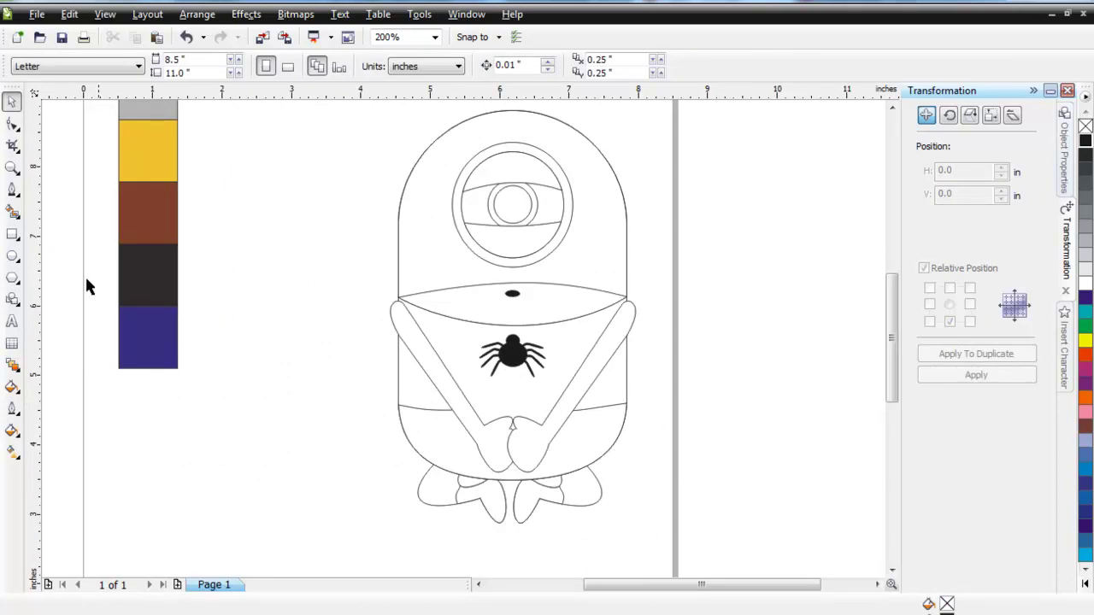
{"action": "left_click", "coordinate": [12, 234]}
{"action": "scroll", "coordinate": [484, 325], "scroll_direction": "down", "scroll_amount": 1}
{"action": "scroll", "coordinate": [484, 325], "scroll_direction": "up", "scroll_amount": 1}
{"action": "left_click_drag", "start_coordinate": [567, 161], "coordinate": [615, 212]}
{"action": "key", "text": "space"}
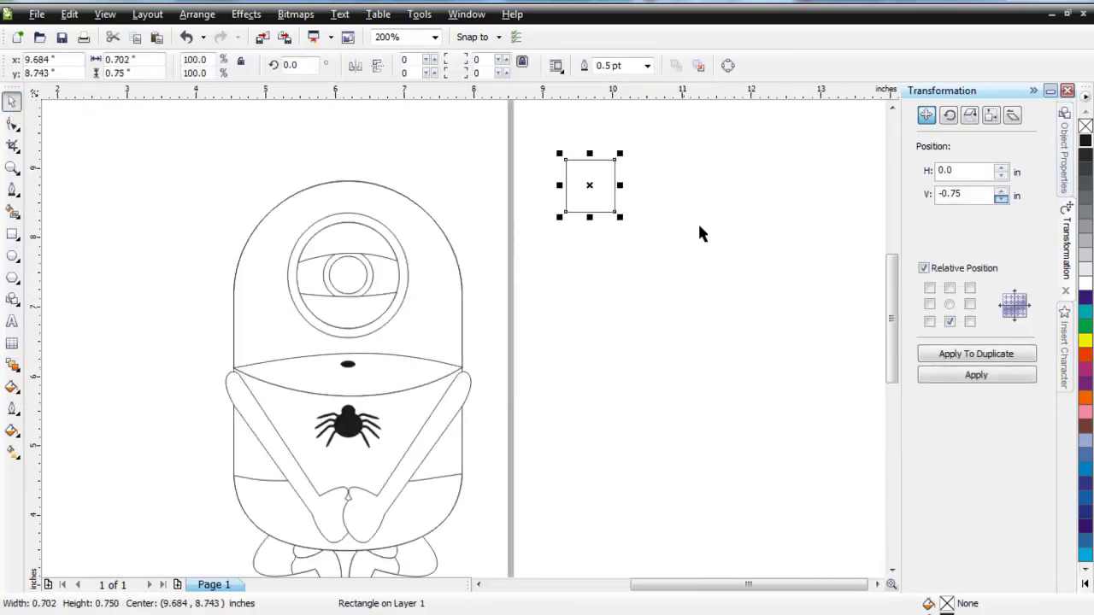
Duplicate the rectangle five times side by side at a 0.702 in horizontal offset to form a row of six
{"action": "left_click", "coordinate": [977, 357]}
{"action": "left_click", "coordinate": [977, 358]}
{"action": "left_click", "coordinate": [977, 357]}
{"action": "left_click", "coordinate": [977, 357]}
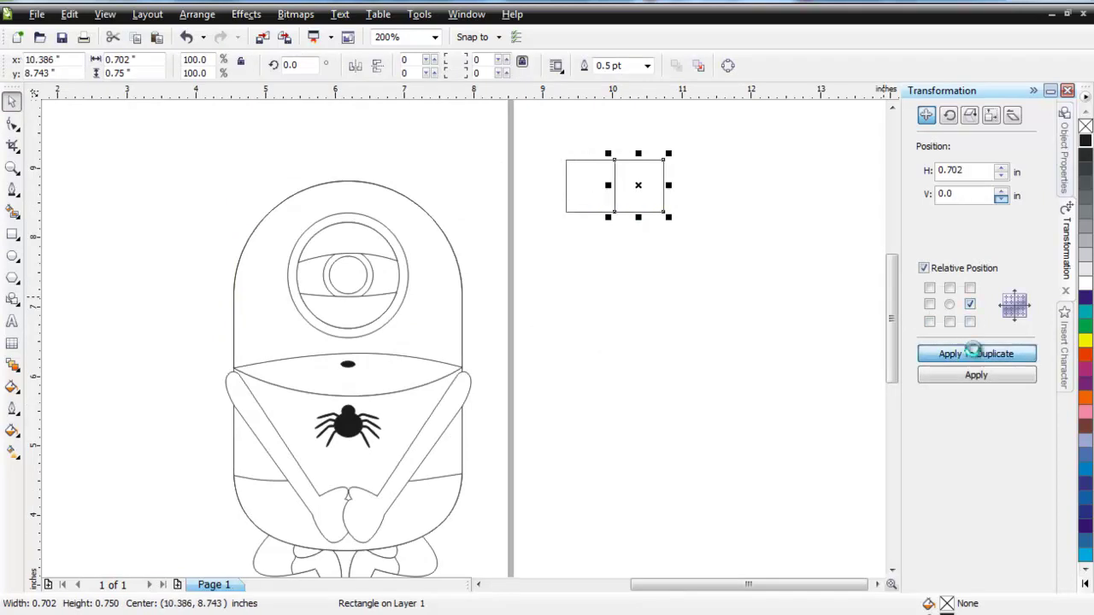
{"action": "left_click", "coordinate": [976, 357]}
Sample the orange-red swatch and fill all six rectangles in the row with it
{"action": "scroll", "coordinate": [125, 349], "scroll_direction": "down", "scroll_amount": 1}
{"action": "left_click", "coordinate": [13, 408]}
{"action": "left_click", "coordinate": [76, 392]}
{"action": "left_click", "coordinate": [12, 385]}
{"action": "left_click", "coordinate": [60, 414]}
{"action": "scroll", "coordinate": [340, 283], "scroll_direction": "up", "scroll_amount": 1}
{"action": "left_click", "coordinate": [429, 301]}
{"action": "left_click", "coordinate": [465, 300]}
{"action": "left_click", "coordinate": [545, 298]}
{"action": "left_click", "coordinate": [572, 299]}
{"action": "left_click", "coordinate": [622, 300]}
{"action": "left_click", "coordinate": [680, 307]}
Scale the row of six rectangles to 80.6% and group it
{"action": "left_click", "coordinate": [12, 101]}
{"action": "left_click_drag", "start_coordinate": [381, 250], "coordinate": [741, 359]}
{"action": "left_click_drag", "start_coordinate": [699, 274], "coordinate": [669, 281]}
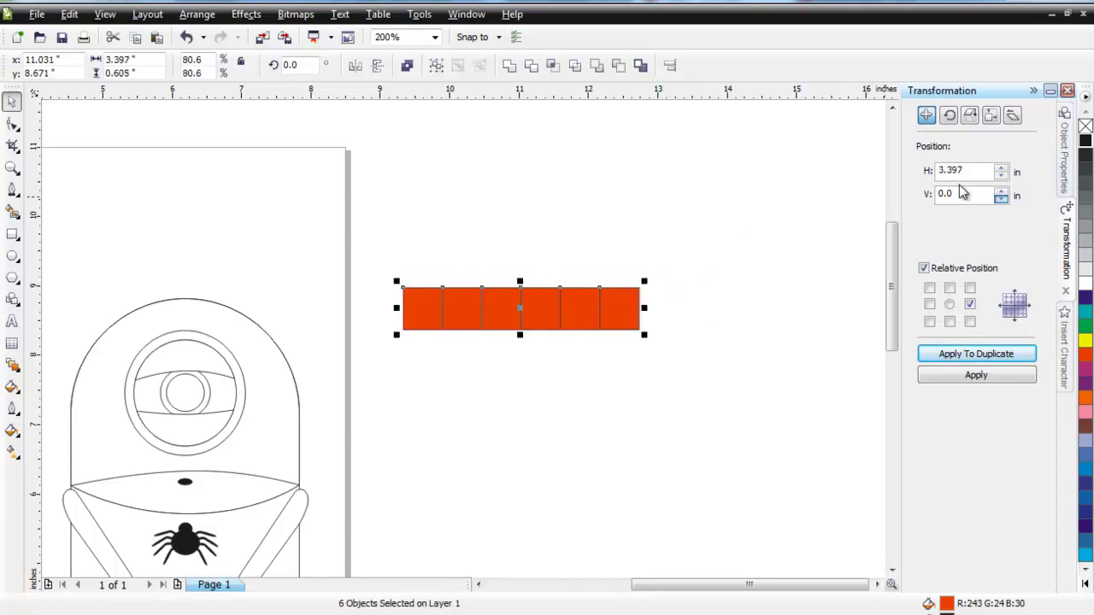
{"action": "scroll", "coordinate": [513, 342], "scroll_direction": "down", "scroll_amount": 2}
{"action": "scroll", "coordinate": [327, 367], "scroll_direction": "up", "scroll_amount": 1}
{"action": "left_click", "coordinate": [436, 65]}
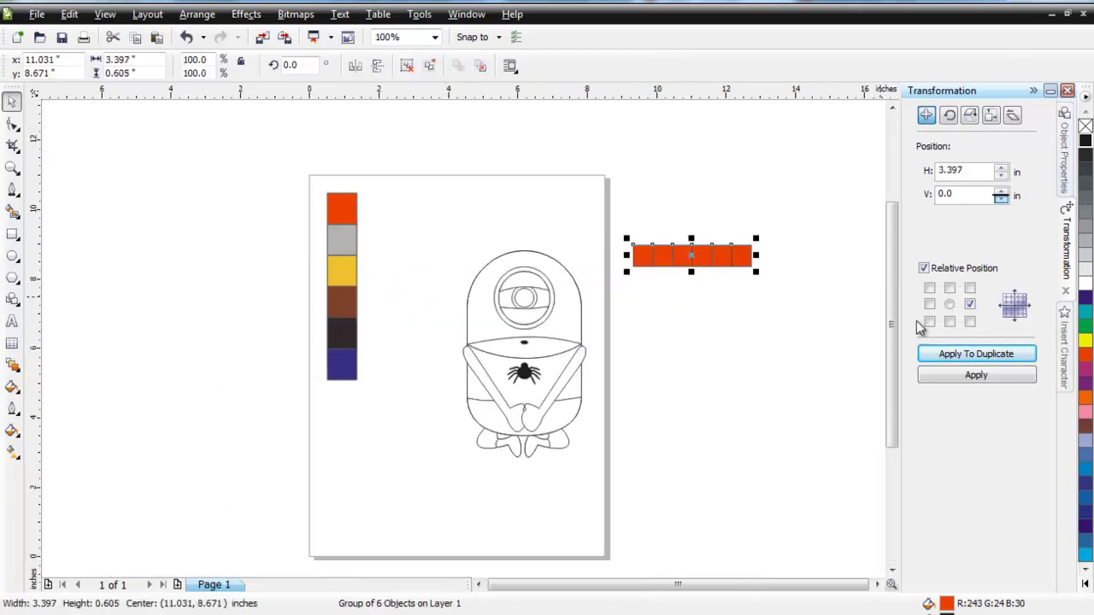
Duplicate the grouped row downward five times edge to edge and group the resulting six-row grid
{"action": "left_click", "coordinate": [950, 321]}
{"action": "left_click", "coordinate": [970, 356]}
{"action": "left_click", "coordinate": [970, 355]}
{"action": "left_click", "coordinate": [970, 355]}
{"action": "left_click", "coordinate": [969, 355]}
{"action": "left_click", "coordinate": [968, 359]}
{"action": "left_click_drag", "start_coordinate": [623, 236], "coordinate": [801, 389]}
{"action": "left_click", "coordinate": [434, 71]}
Try to PowerClip the orange-red grid inside the character's head section
{"action": "left_click", "coordinate": [246, 15]}
{"action": "mouse_move", "coordinate": [276, 268]}
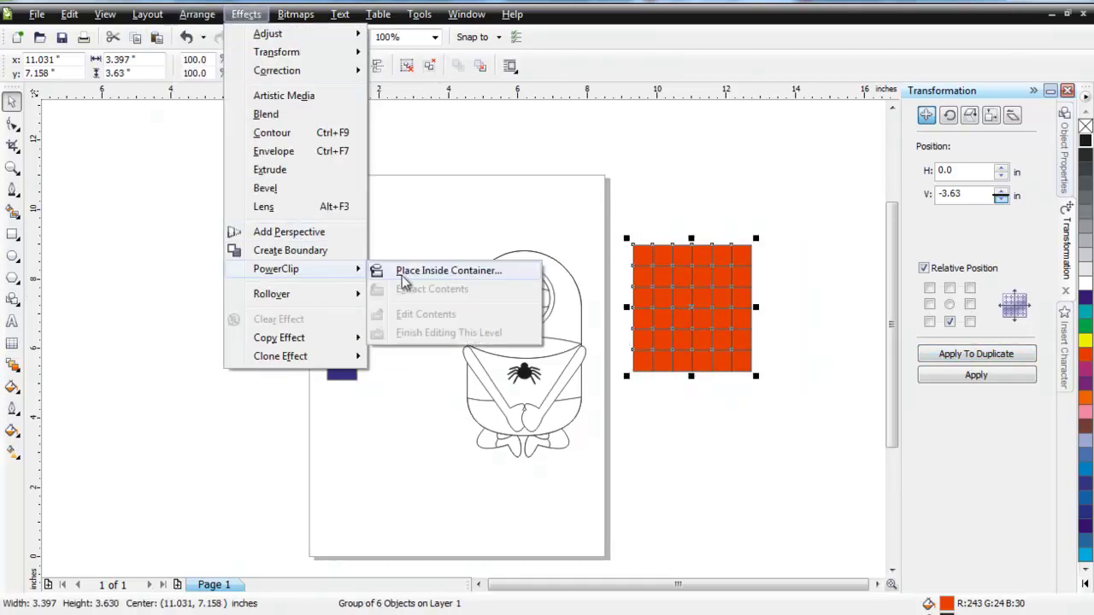
{"action": "left_click", "coordinate": [430, 271]}
{"action": "left_click", "coordinate": [464, 317]}
{"action": "scroll", "coordinate": [464, 339], "scroll_direction": "up", "scroll_amount": 2}
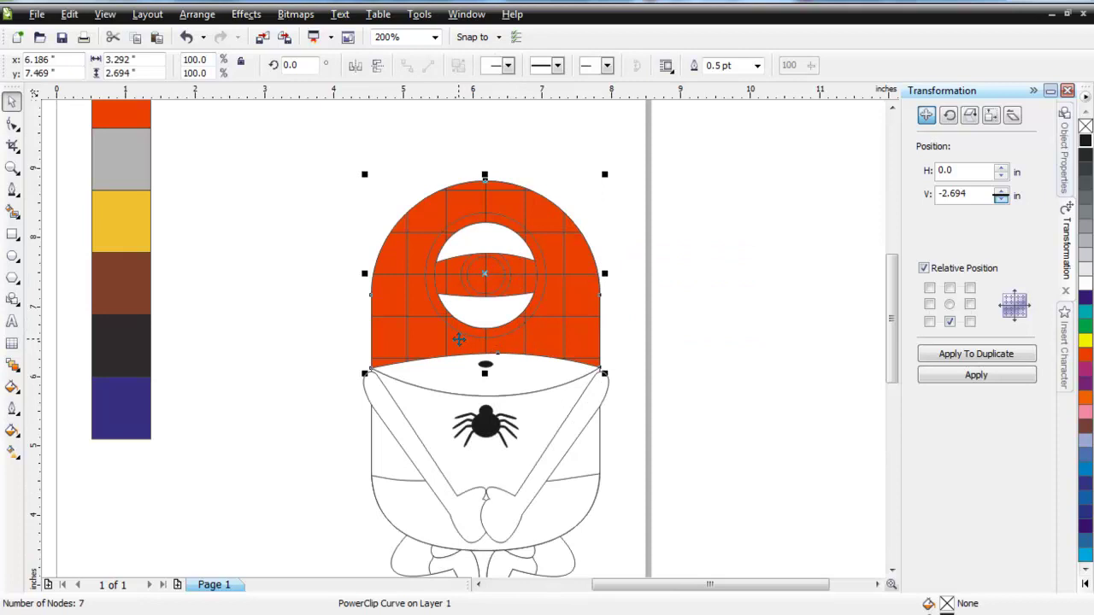
{"action": "key", "text": "ctrl+z"}
Sample the grey swatch and fill the goggle's outer ring with it
{"action": "left_click", "coordinate": [64, 346]}
{"action": "left_click", "coordinate": [12, 388]}
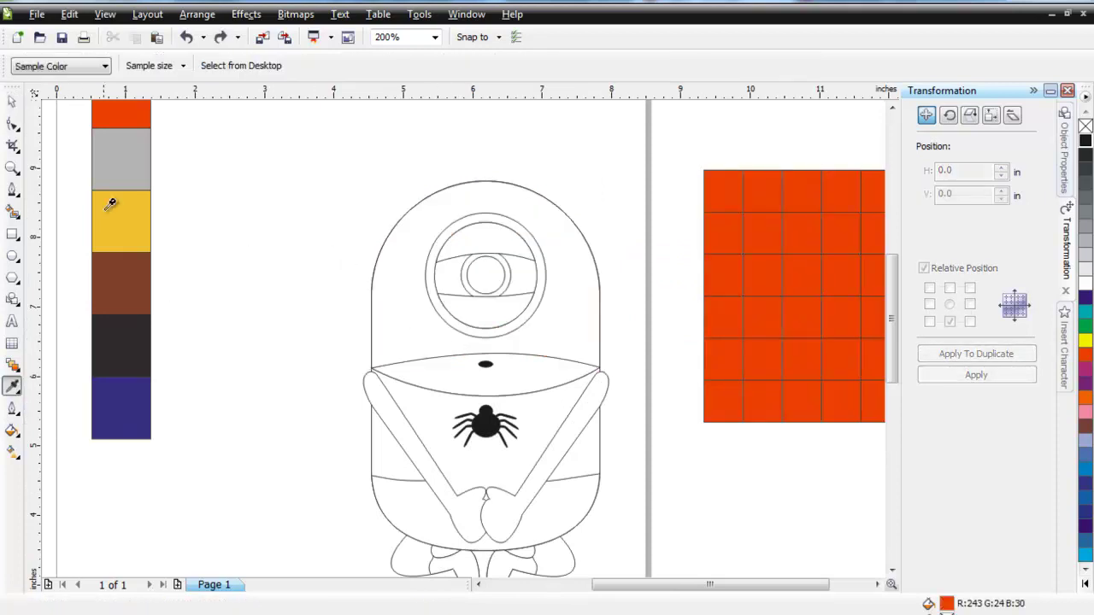
{"action": "left_click", "coordinate": [16, 389]}
{"action": "left_click", "coordinate": [66, 417]}
{"action": "scroll", "coordinate": [428, 287], "scroll_direction": "up", "scroll_amount": 2}
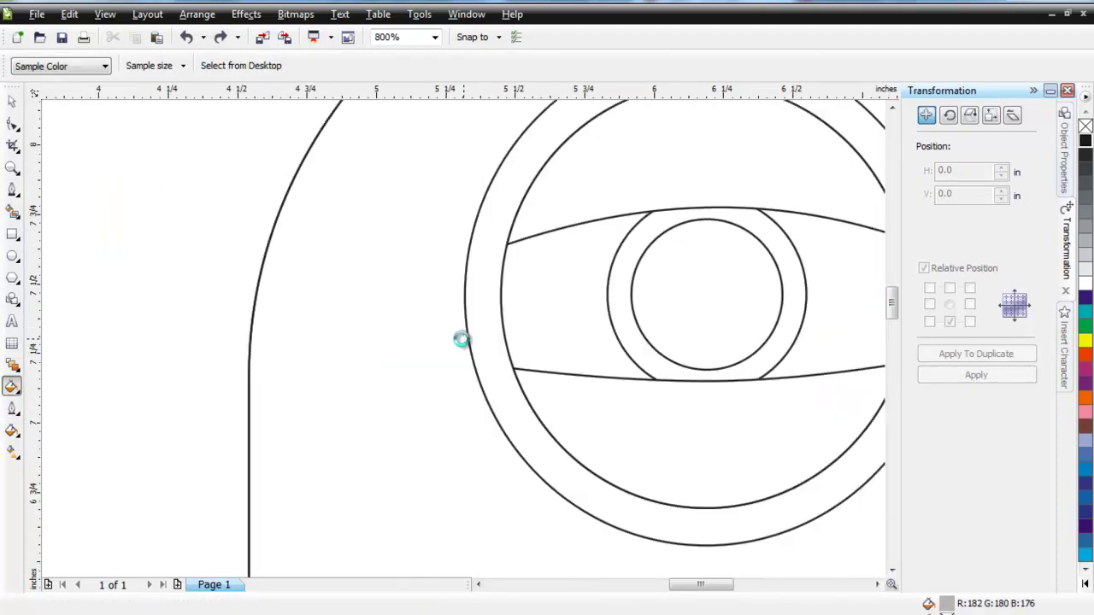
{"action": "left_click", "coordinate": [483, 349]}
{"action": "scroll", "coordinate": [486, 359], "scroll_direction": "down", "scroll_amount": 2}
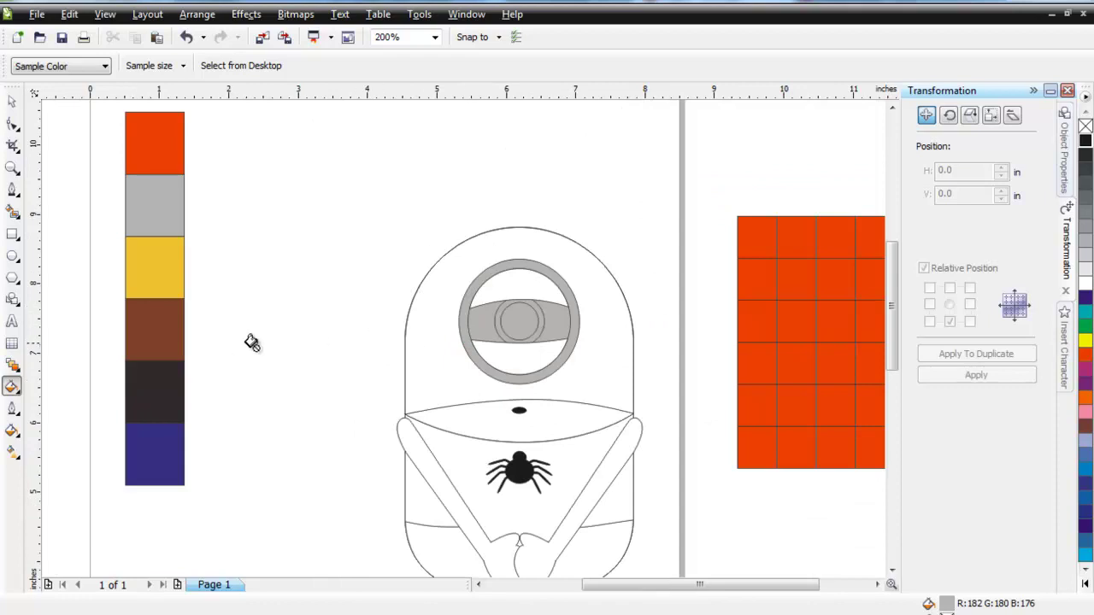
Sample the yellow swatch and fill the upper and lower eyelids with it
{"action": "left_click", "coordinate": [12, 388]}
{"action": "left_click", "coordinate": [53, 389]}
{"action": "left_click", "coordinate": [12, 386]}
{"action": "left_click", "coordinate": [22, 416]}
{"action": "scroll", "coordinate": [519, 308], "scroll_direction": "up", "scroll_amount": 4}
{"action": "left_click", "coordinate": [432, 256]}
{"action": "left_click", "coordinate": [391, 518]}
{"action": "scroll", "coordinate": [390, 518], "scroll_direction": "down", "scroll_amount": 1}
{"action": "scroll", "coordinate": [44, 340], "scroll_direction": "down", "scroll_amount": 1}
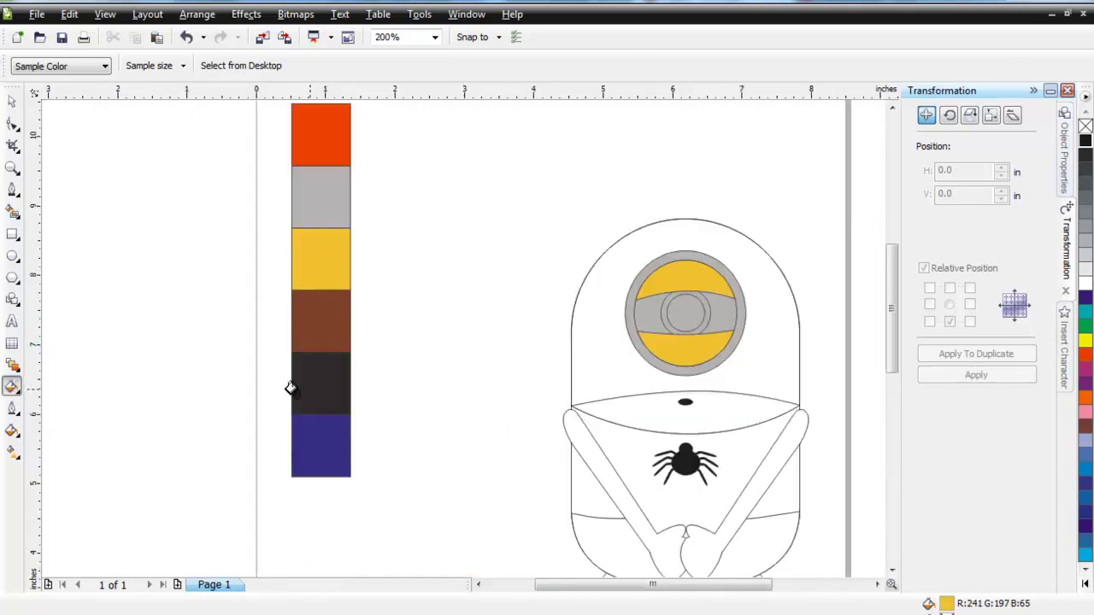
Sample the brown swatch and fill the eye's iris with it
{"action": "left_click", "coordinate": [12, 388]}
{"action": "left_click", "coordinate": [53, 396]}
{"action": "left_click", "coordinate": [313, 315]}
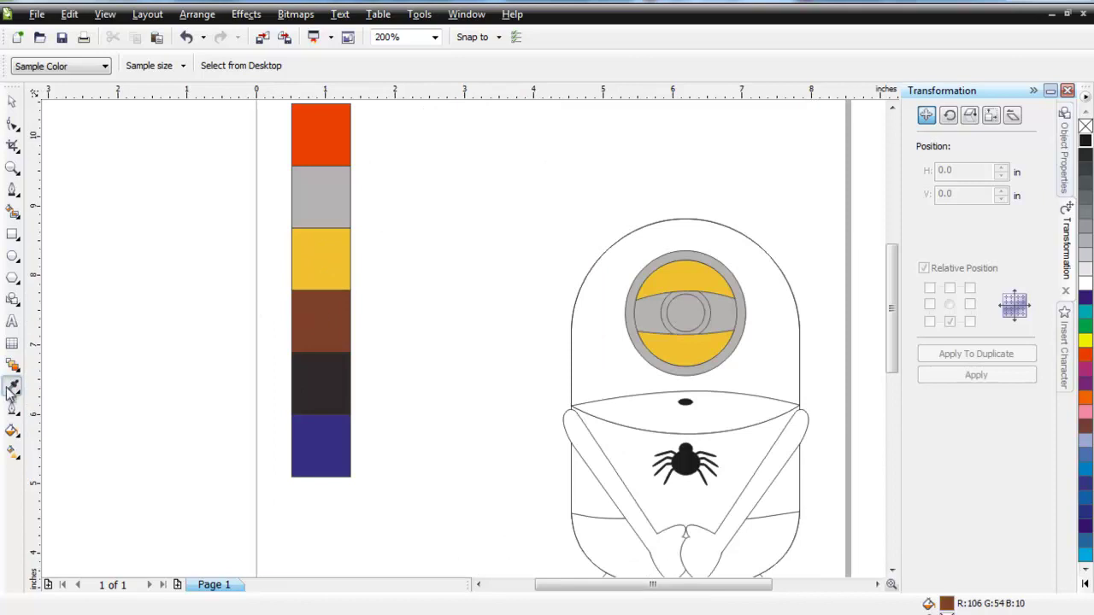
{"action": "left_click", "coordinate": [13, 386]}
{"action": "left_click", "coordinate": [60, 415]}
{"action": "scroll", "coordinate": [464, 342], "scroll_direction": "up", "scroll_amount": 4}
{"action": "left_click", "coordinate": [367, 368]}
{"action": "scroll", "coordinate": [373, 370], "scroll_direction": "down", "scroll_amount": 4}
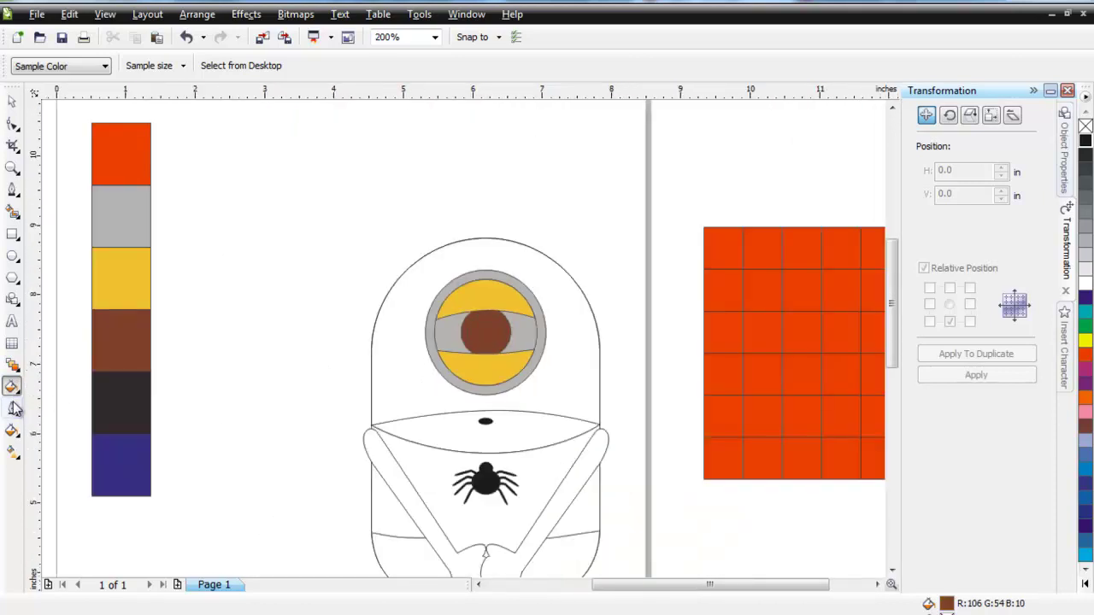
Sample the black swatch and fill the pupil circle inside the iris with it
{"action": "left_click", "coordinate": [12, 387]}
{"action": "left_click", "coordinate": [53, 396]}
{"action": "left_click", "coordinate": [108, 384]}
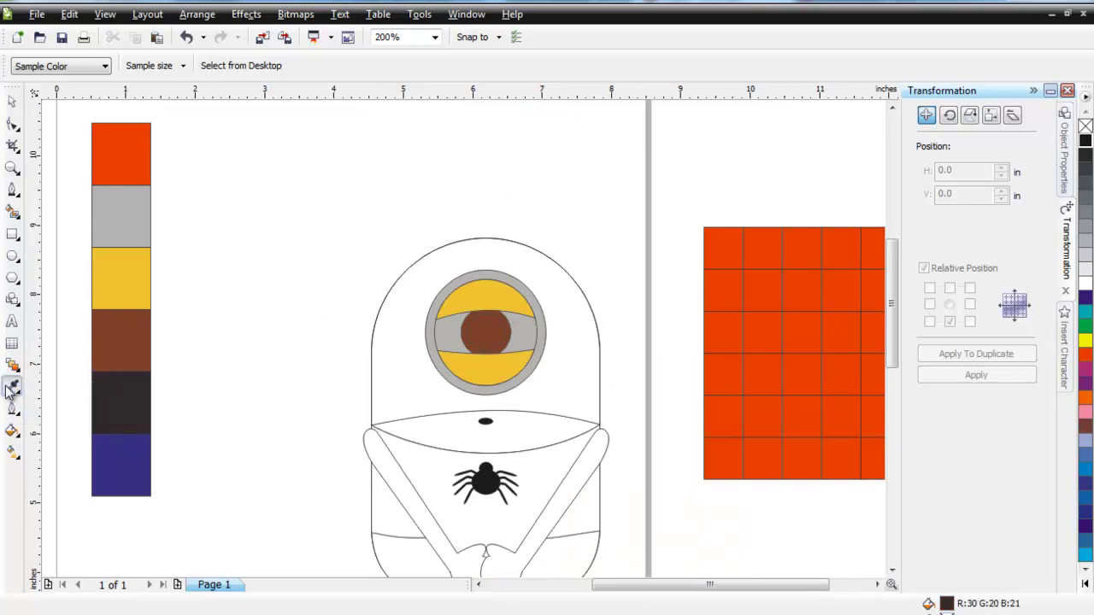
{"action": "left_click", "coordinate": [12, 386]}
{"action": "left_click", "coordinate": [60, 415]}
{"action": "scroll", "coordinate": [464, 330], "scroll_direction": "up", "scroll_amount": 4}
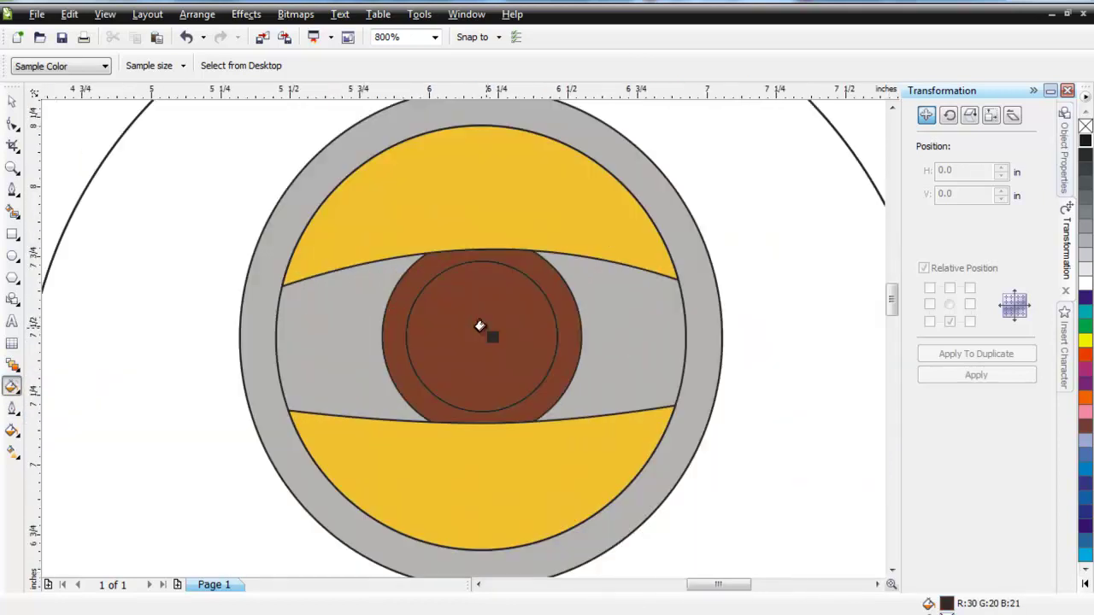
{"action": "left_click", "coordinate": [479, 329]}
Fill the eyeball ellipse behind the iris with white
{"action": "left_click", "coordinate": [13, 104]}
{"action": "scroll", "coordinate": [464, 342], "scroll_direction": "down", "scroll_amount": 2}
{"action": "left_click", "coordinate": [461, 353]}
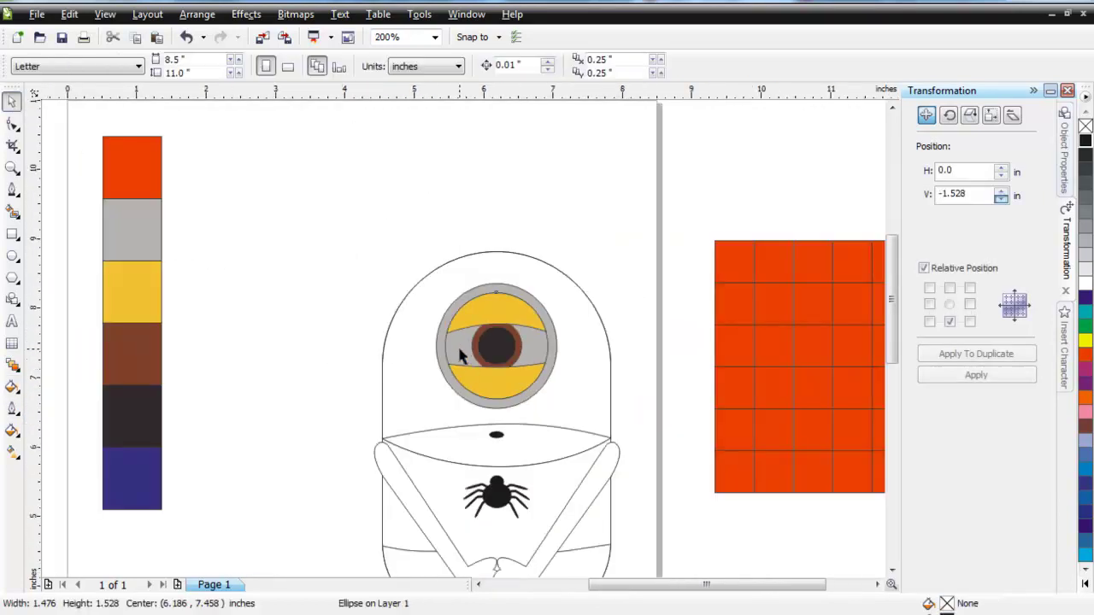
{"action": "left_click", "coordinate": [1086, 284]}
{"action": "left_click", "coordinate": [532, 231]}
{"action": "scroll", "coordinate": [457, 351], "scroll_direction": "down", "scroll_amount": 1}
{"action": "scroll", "coordinate": [459, 374], "scroll_direction": "up", "scroll_amount": 1}
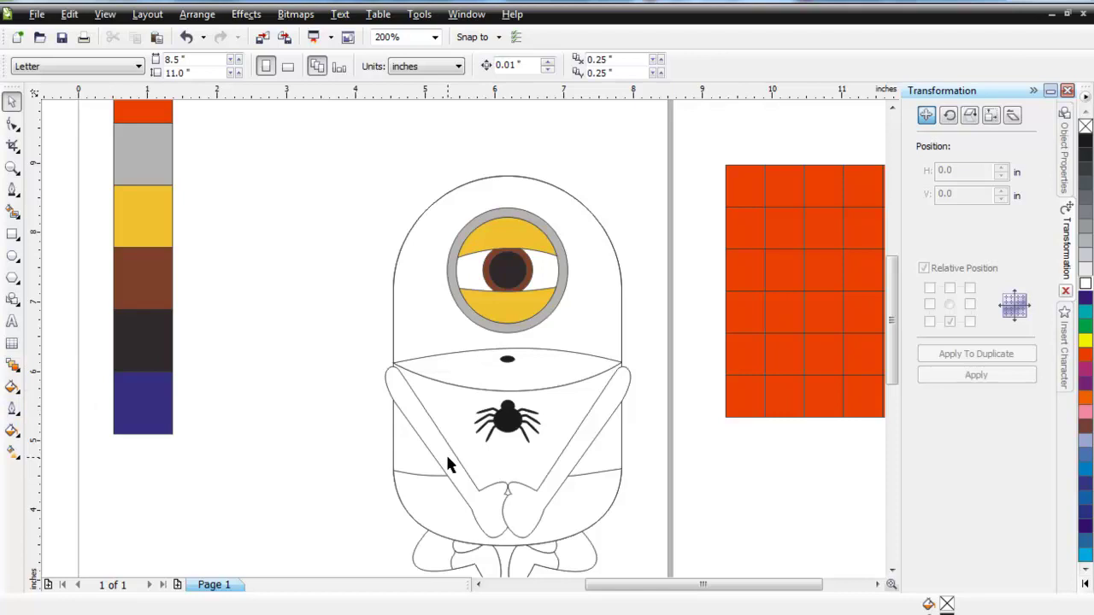
Sample the dark blue swatch as the Paintbucket's fill color
{"action": "scroll", "coordinate": [441, 511], "scroll_direction": "down", "scroll_amount": 2}
{"action": "left_click", "coordinate": [11, 391]}
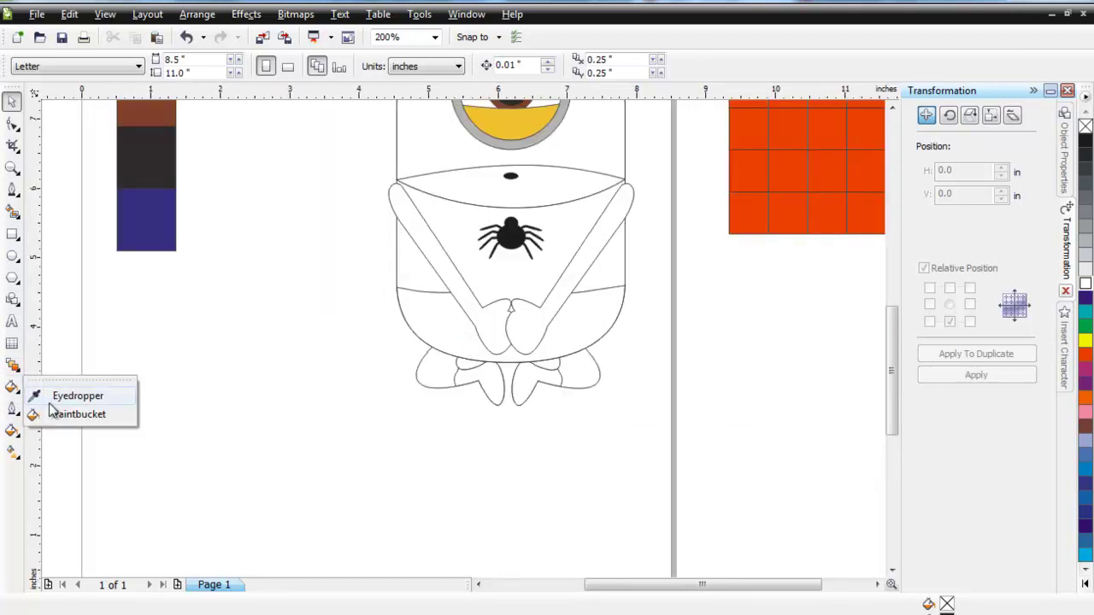
{"action": "left_click", "coordinate": [70, 393]}
{"action": "left_click", "coordinate": [11, 392]}
{"action": "left_click", "coordinate": [12, 409]}
{"action": "left_click", "coordinate": [11, 390]}
{"action": "left_click", "coordinate": [76, 414]}
{"action": "scroll", "coordinate": [483, 374], "scroll_direction": "up", "scroll_amount": 3}
Try to fill the two inner shoe shapes with the sampled dark blue
{"action": "left_click", "coordinate": [476, 335]}
{"action": "left_click", "coordinate": [580, 325]}
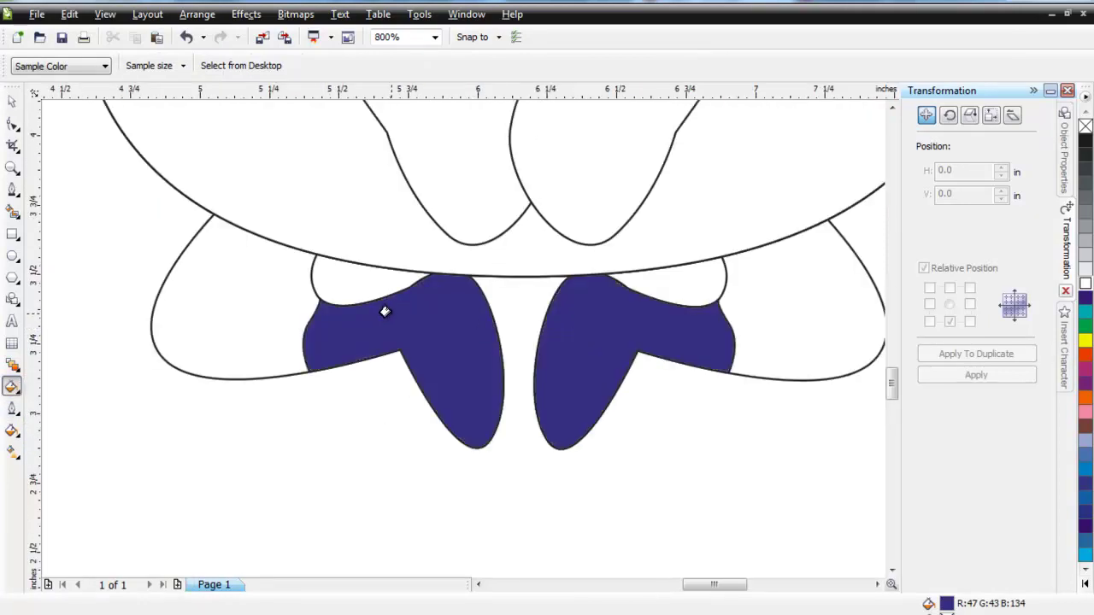
{"action": "key", "text": "ctrl+z"}
{"action": "key", "text": "ctrl+z"}
Fill the outer section of both legs with the sampled dark blue
{"action": "left_click", "coordinate": [282, 299]}
{"action": "left_click", "coordinate": [744, 315]}
{"action": "scroll", "coordinate": [460, 314], "scroll_direction": "down", "scroll_amount": 3}
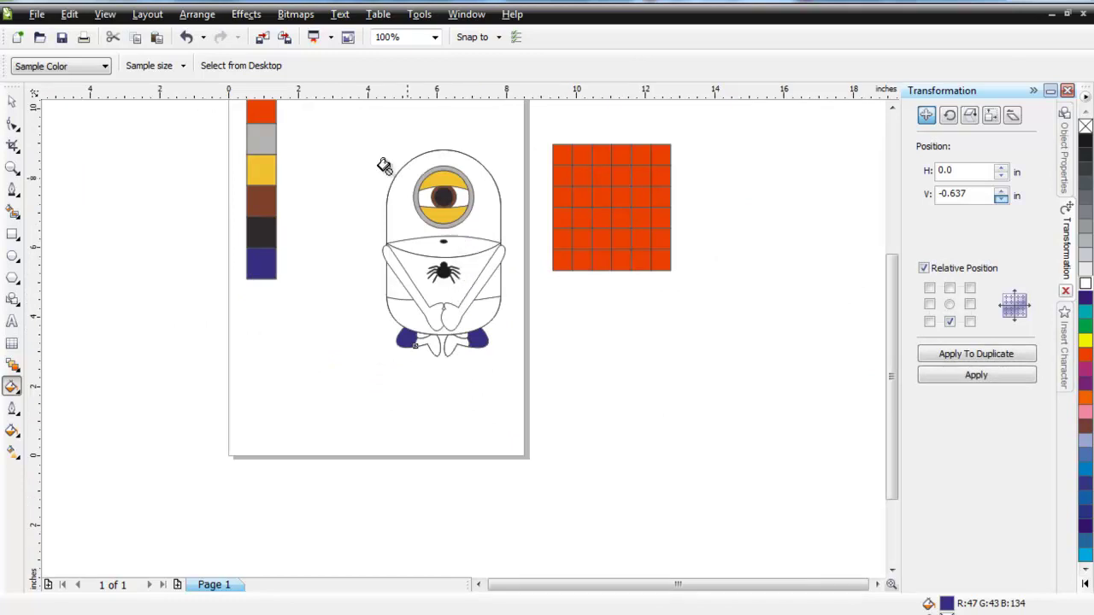
Select all the goggle eye's shapes and set their outline width to None
{"action": "left_click", "coordinate": [10, 101]}
{"action": "scroll", "coordinate": [462, 340], "scroll_direction": "up", "scroll_amount": 1}
{"action": "left_click_drag", "start_coordinate": [562, 387], "coordinate": [665, 440]}
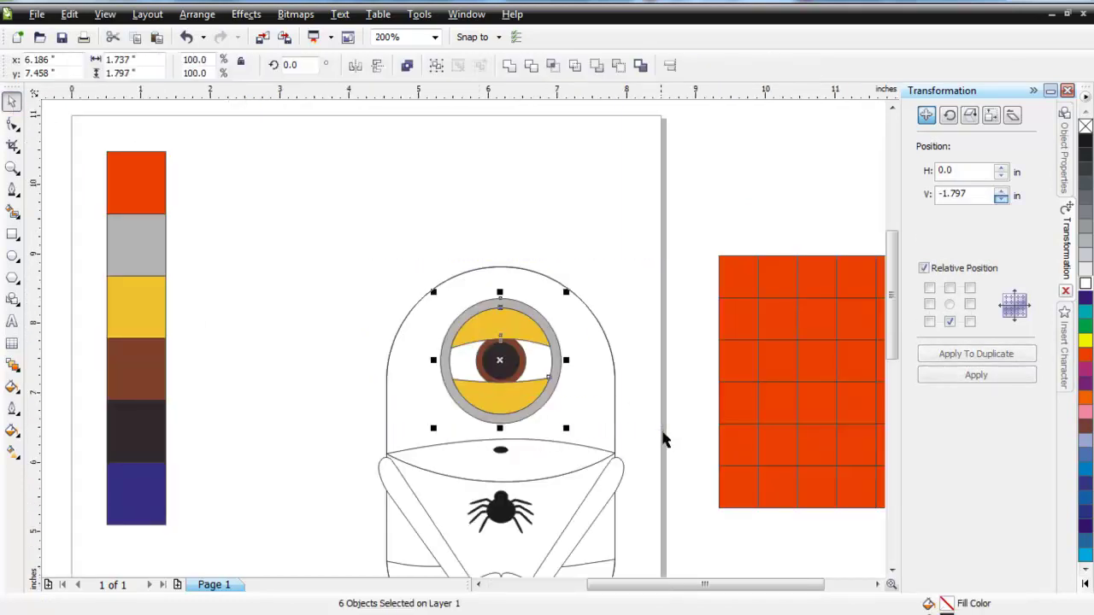
{"action": "left_click", "coordinate": [1066, 154]}
{"action": "left_click", "coordinate": [938, 118]}
{"action": "left_click", "coordinate": [1024, 143]}
{"action": "left_click", "coordinate": [966, 151]}
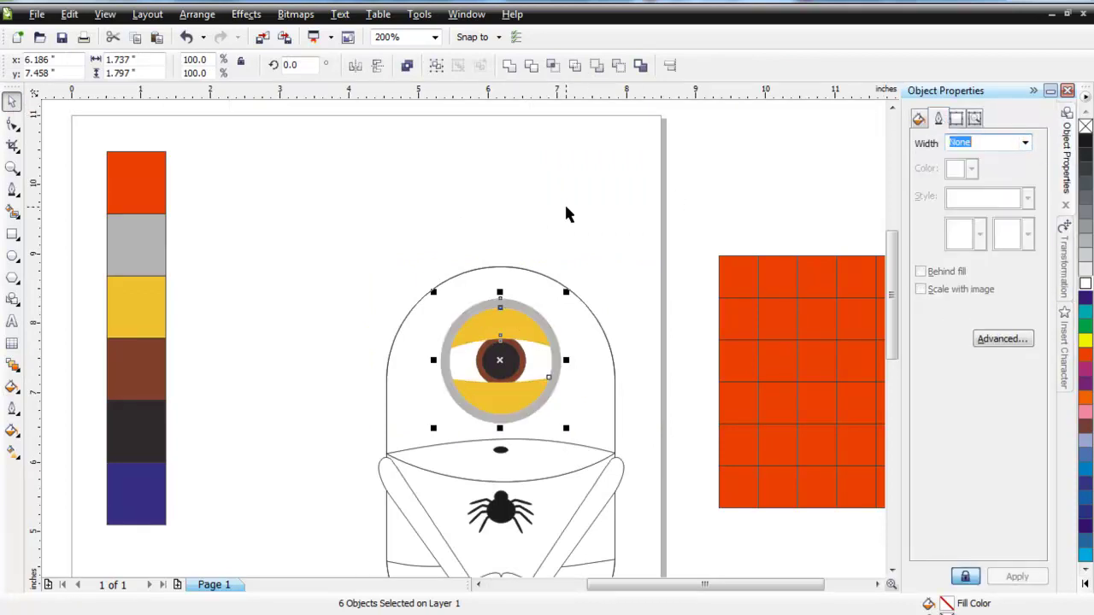
{"action": "left_click", "coordinate": [577, 207]}
{"action": "scroll", "coordinate": [570, 353], "scroll_direction": "down", "scroll_amount": 1}
{"action": "scroll", "coordinate": [458, 400], "scroll_direction": "up", "scroll_amount": 1}
{"action": "scroll", "coordinate": [600, 304], "scroll_direction": "down", "scroll_amount": 1}
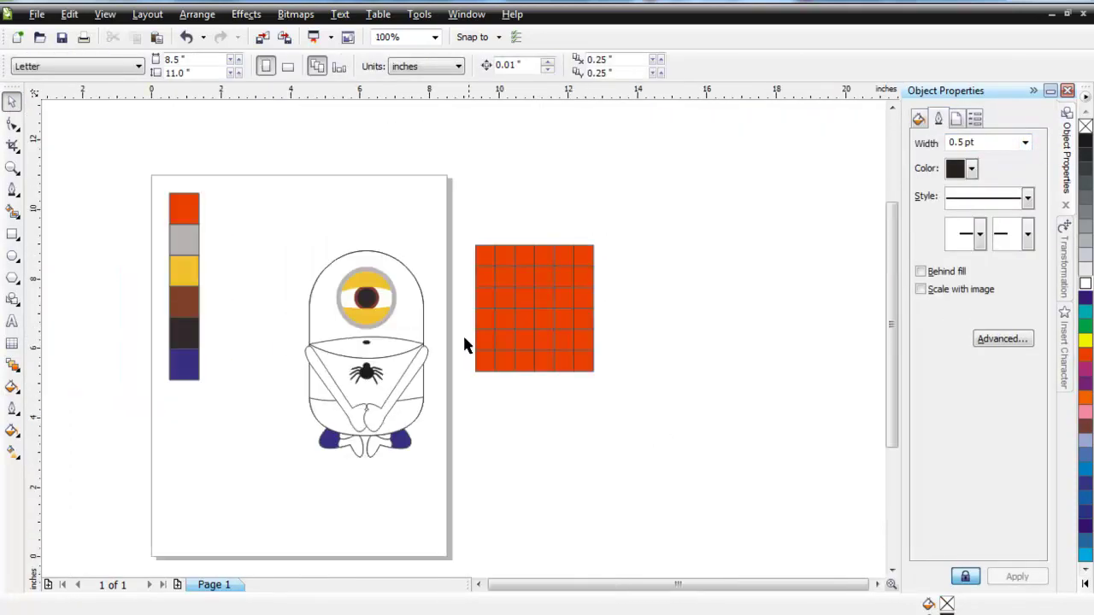
Duplicate the grouped orange-red grid and place the copy beside the original, farther from the page
{"action": "scroll", "coordinate": [467, 327], "scroll_direction": "up", "scroll_amount": 1}
{"action": "left_click_drag", "start_coordinate": [470, 147], "coordinate": [800, 453]}
{"action": "left_click", "coordinate": [574, 233]}
{"action": "left_click", "coordinate": [246, 14]}
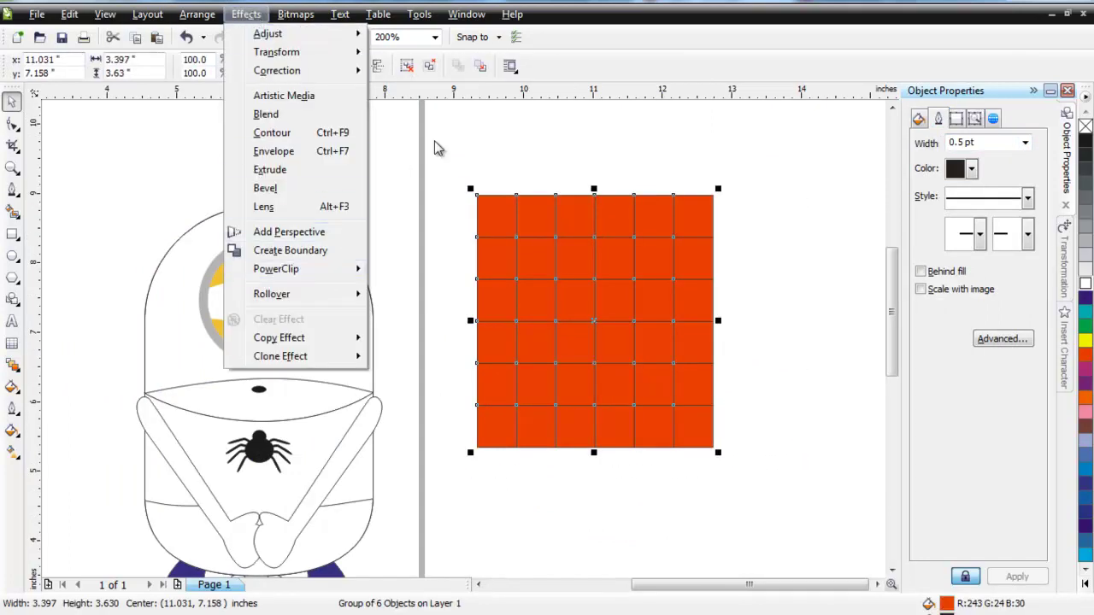
{"action": "left_click", "coordinate": [396, 163]}
{"action": "scroll", "coordinate": [462, 339], "scroll_direction": "down", "scroll_amount": 1}
{"action": "left_click_drag", "start_coordinate": [468, 323], "coordinate": [632, 322]}
{"action": "right_click", "coordinate": [632, 322]}
PowerClip the original orange-red grid inside the character's head section
{"action": "left_click", "coordinate": [454, 312]}
{"action": "left_click", "coordinate": [246, 14]}
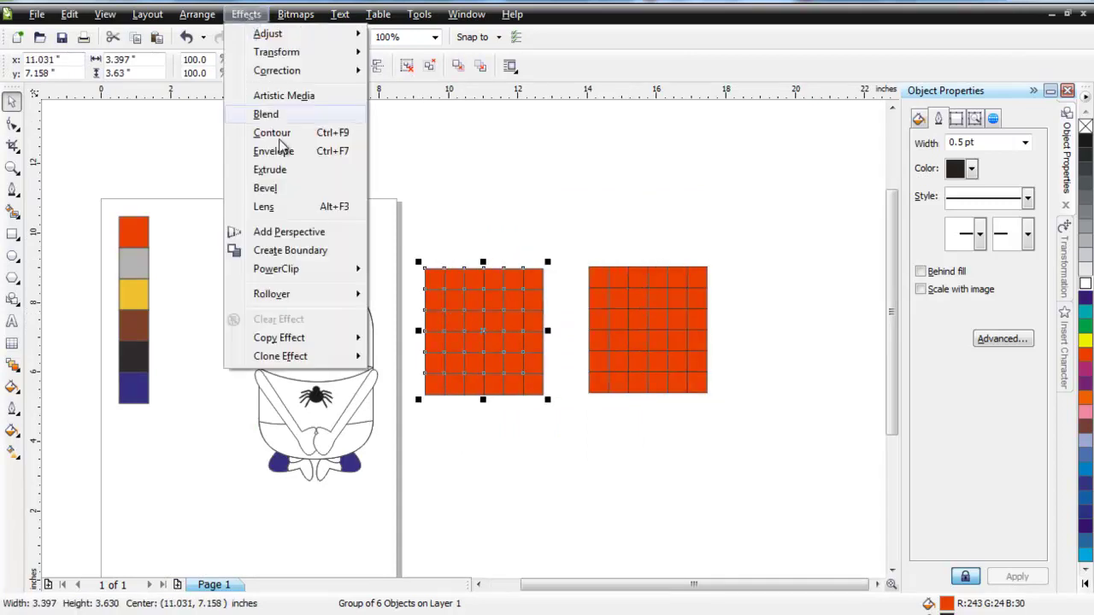
{"action": "mouse_move", "coordinate": [325, 268]}
{"action": "left_click", "coordinate": [401, 270]}
{"action": "left_click", "coordinate": [274, 332]}
{"action": "scroll", "coordinate": [282, 343], "scroll_direction": "up", "scroll_amount": 1}
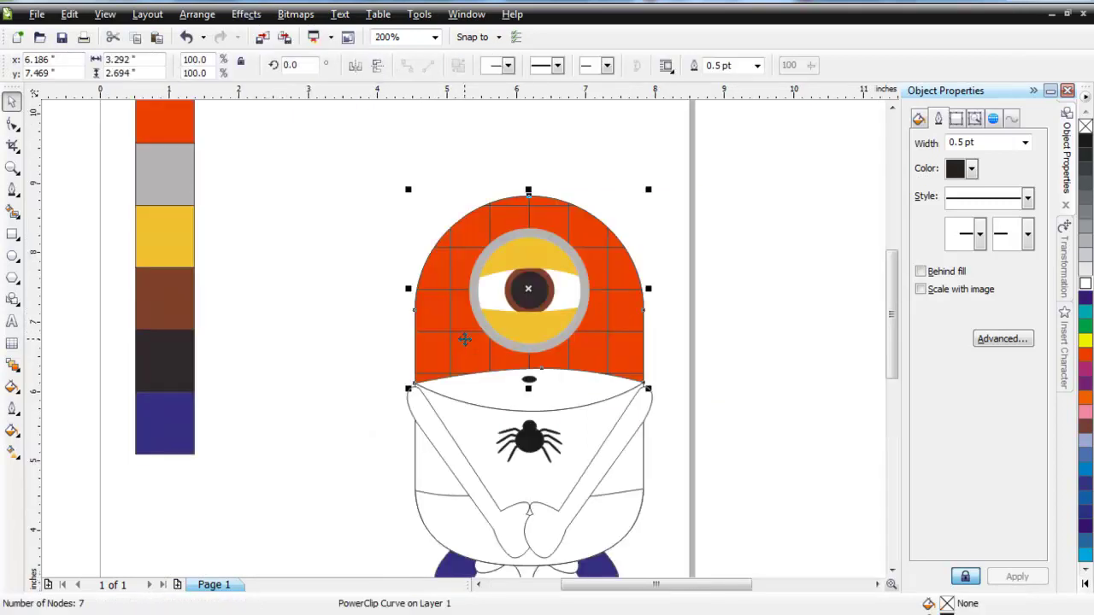
Move the spare orange-red grid close to the page beside the character
{"action": "scroll", "coordinate": [438, 263], "scroll_direction": "down", "scroll_amount": 1}
{"action": "left_click_drag", "start_coordinate": [750, 325], "coordinate": [463, 334]}
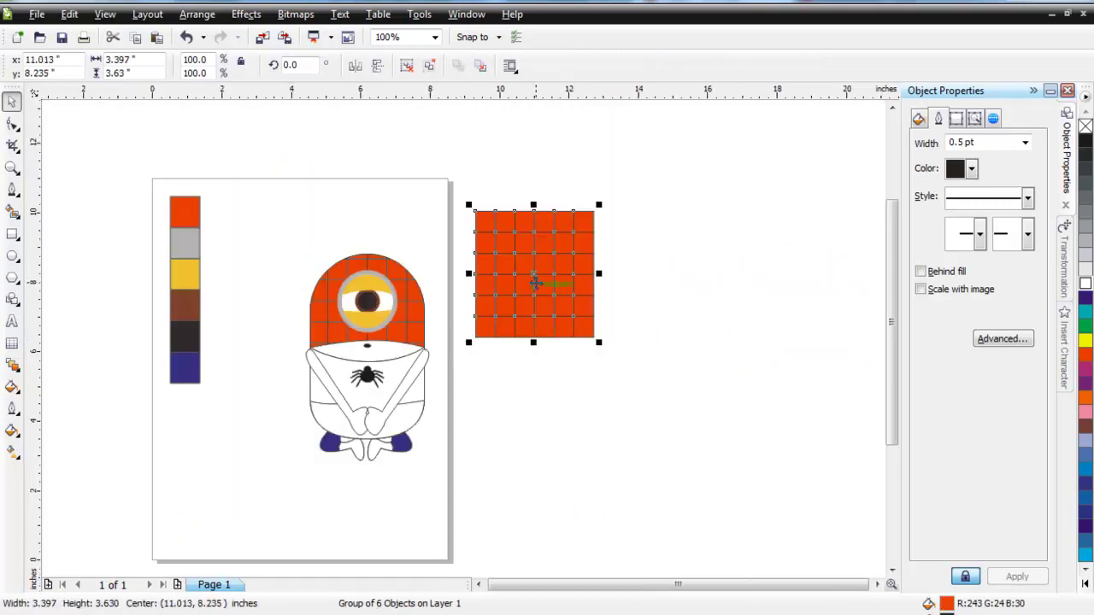
Move the spare orange-red grid farther from the page, duplicate it, and place the copy diagonally below it
{"action": "left_click_drag", "start_coordinate": [547, 283], "coordinate": [678, 286]}
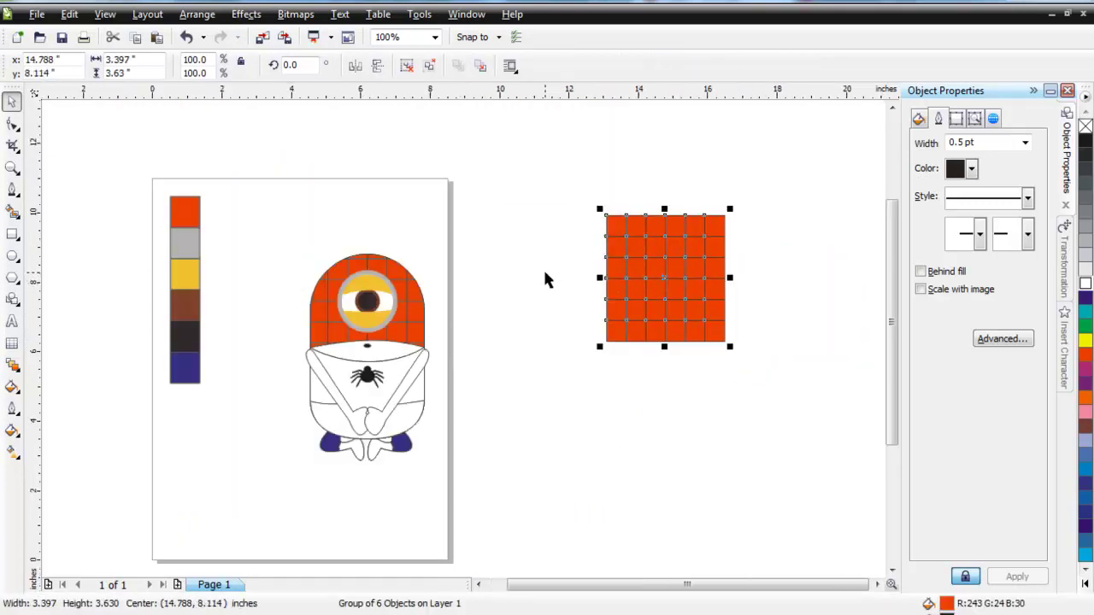
{"action": "right_click", "coordinate": [679, 266]}
{"action": "left_click", "coordinate": [728, 393]}
{"action": "right_click", "coordinate": [528, 240]}
{"action": "left_click", "coordinate": [569, 347]}
{"action": "left_click_drag", "start_coordinate": [650, 235], "coordinate": [776, 362]}
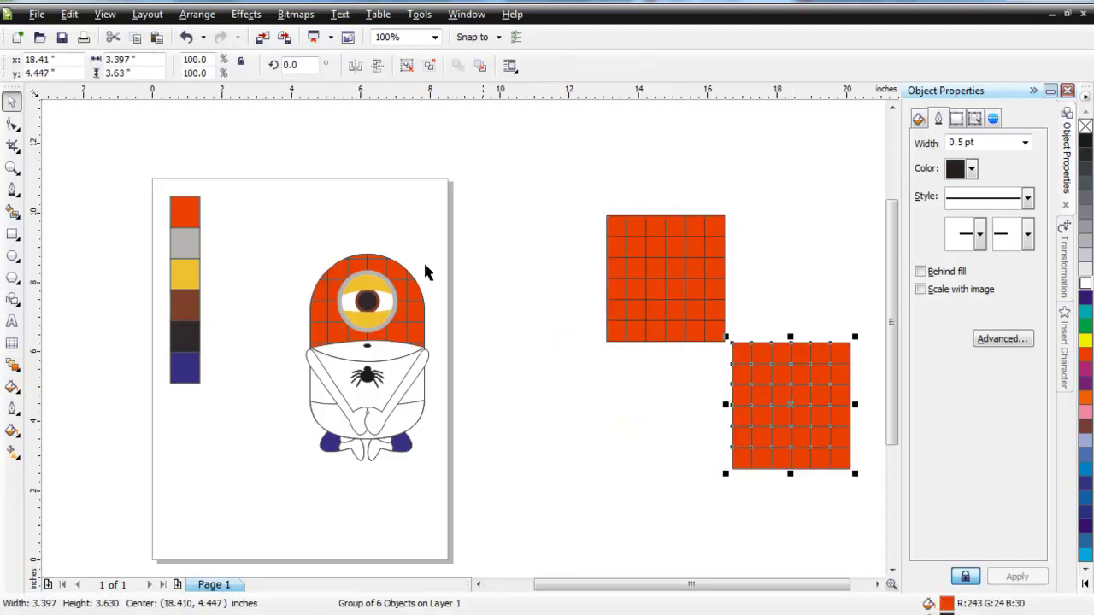
PowerClip the lower orange-red grid copy inside the character's torso section
{"action": "left_click", "coordinate": [246, 13]}
{"action": "mouse_move", "coordinate": [307, 269]}
{"action": "left_click", "coordinate": [419, 271]}
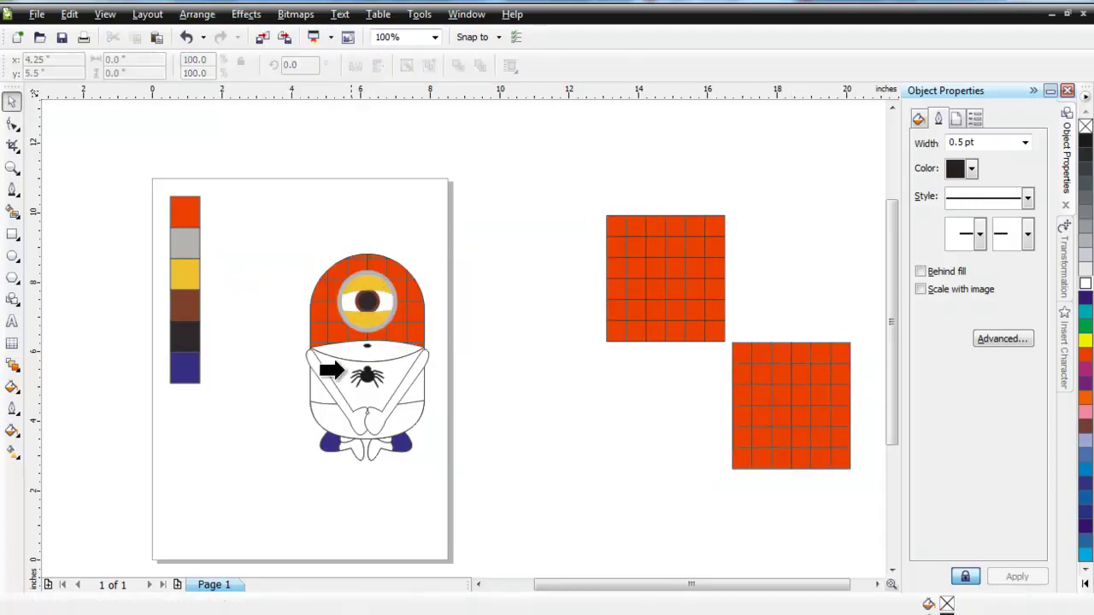
{"action": "left_click", "coordinate": [355, 374]}
{"action": "scroll", "coordinate": [367, 392], "scroll_direction": "up", "scroll_amount": 1}
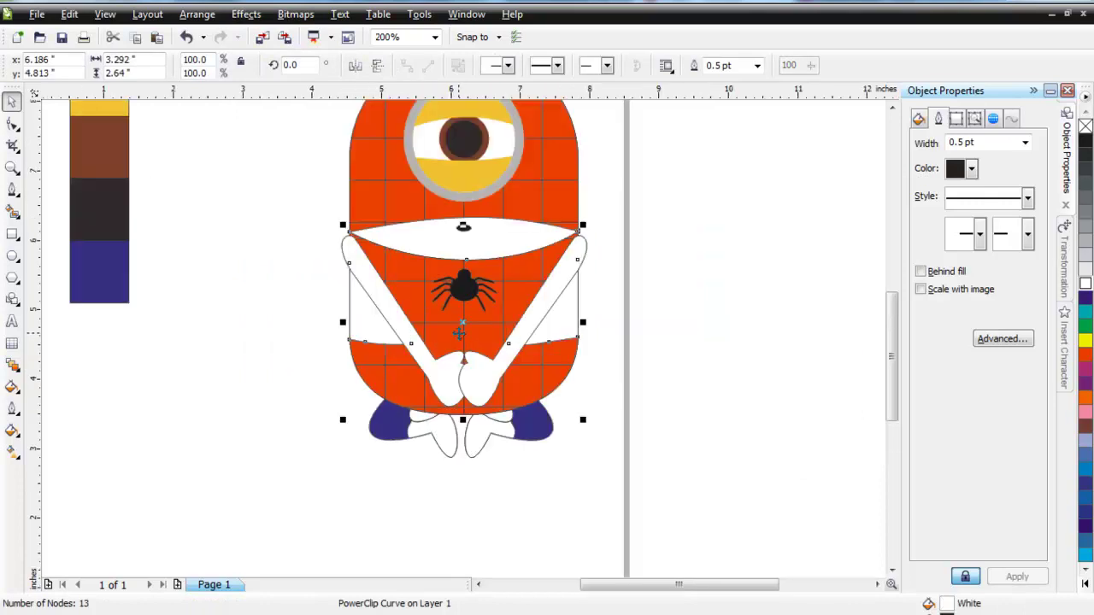
{"action": "scroll", "coordinate": [461, 322], "scroll_direction": "down", "scroll_amount": 1}
{"action": "scroll", "coordinate": [542, 296], "scroll_direction": "up", "scroll_amount": 1}
{"action": "scroll", "coordinate": [566, 310], "scroll_direction": "down", "scroll_amount": 1}
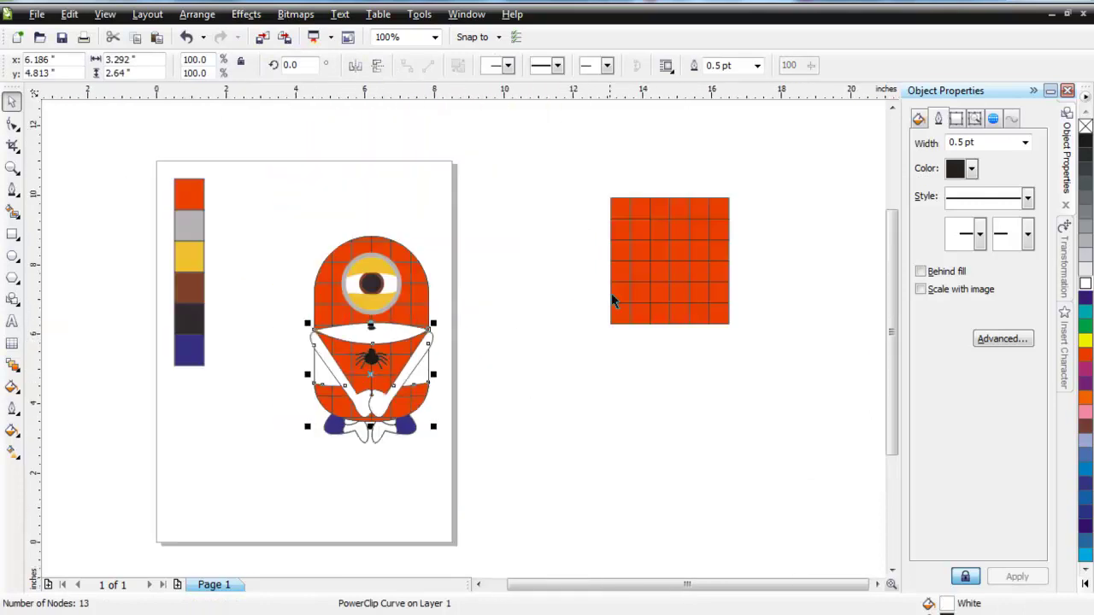
Move the remaining orange-red grid closer to the page and place a duplicate beside it
{"action": "left_click", "coordinate": [646, 262]}
{"action": "left_click_drag", "start_coordinate": [646, 262], "coordinate": [582, 240]}
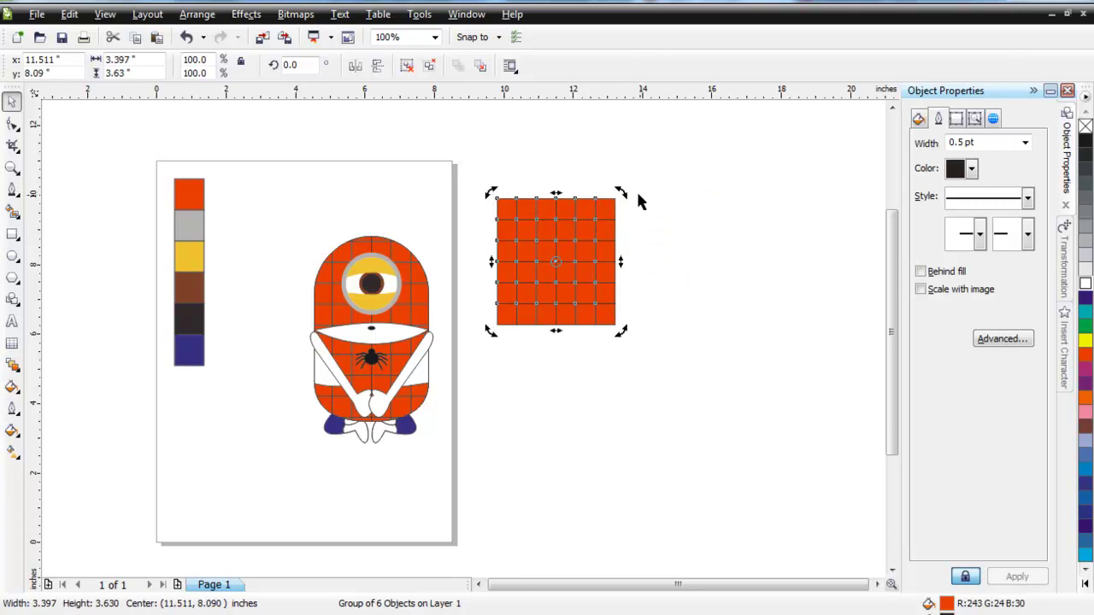
{"action": "left_click", "coordinate": [554, 250]}
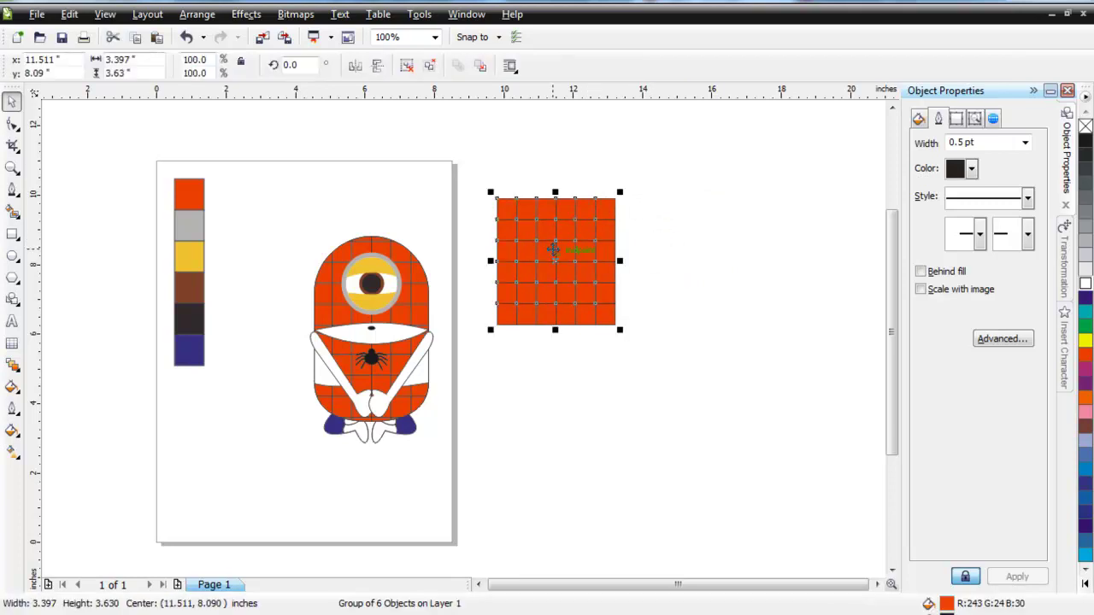
{"action": "left_click_drag", "start_coordinate": [560, 250], "coordinate": [714, 251]}
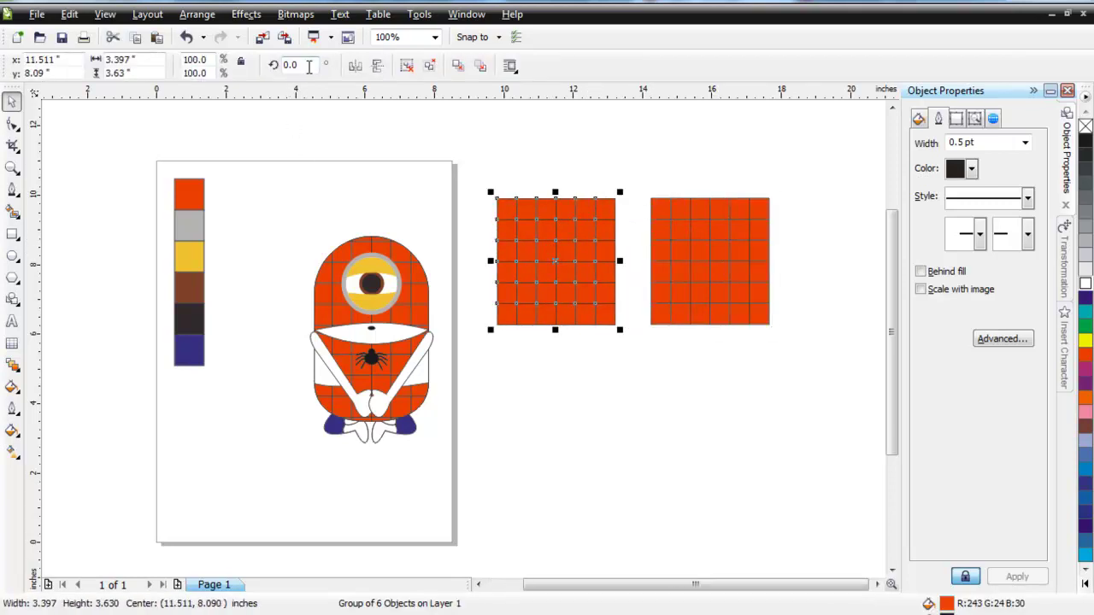
Rotate both orange-red grids by 45 degrees
{"action": "key", "text": "Return"}
{"action": "left_click", "coordinate": [698, 250]}
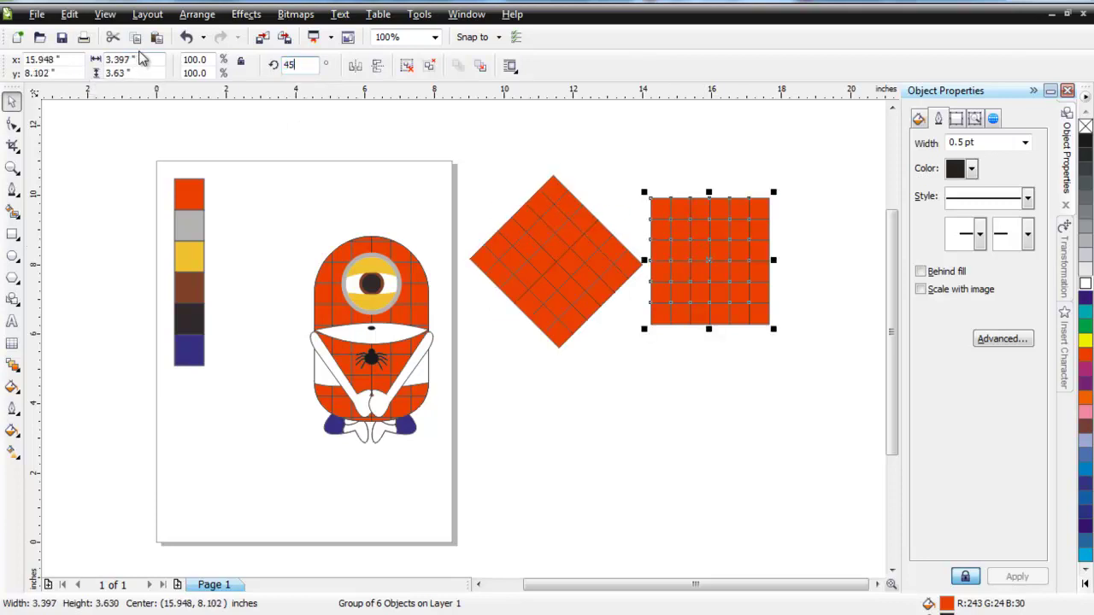
{"action": "key", "text": "Return"}
{"action": "left_click", "coordinate": [709, 223]}
{"action": "left_click_drag", "start_coordinate": [801, 170], "coordinate": [752, 247]}
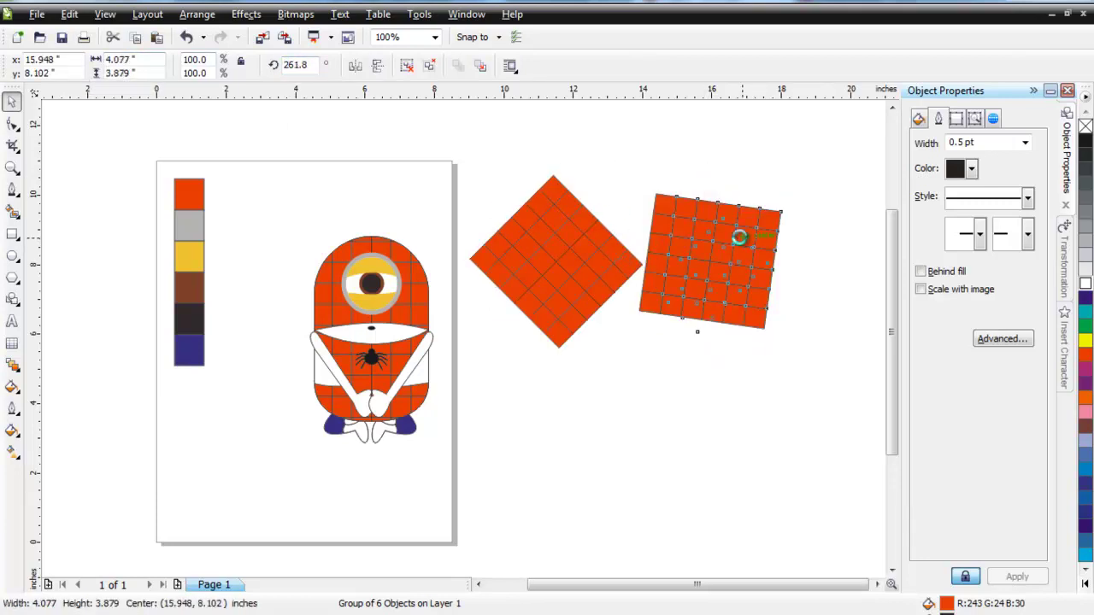
{"action": "key", "text": "ctrl+z"}
Move the outer rotated grid farther away from the one beside the page
{"action": "left_click", "coordinate": [671, 206]}
{"action": "left_click_drag", "start_coordinate": [676, 248], "coordinate": [733, 236]}
{"action": "left_click", "coordinate": [561, 245]}
{"action": "left_click", "coordinate": [754, 258]}
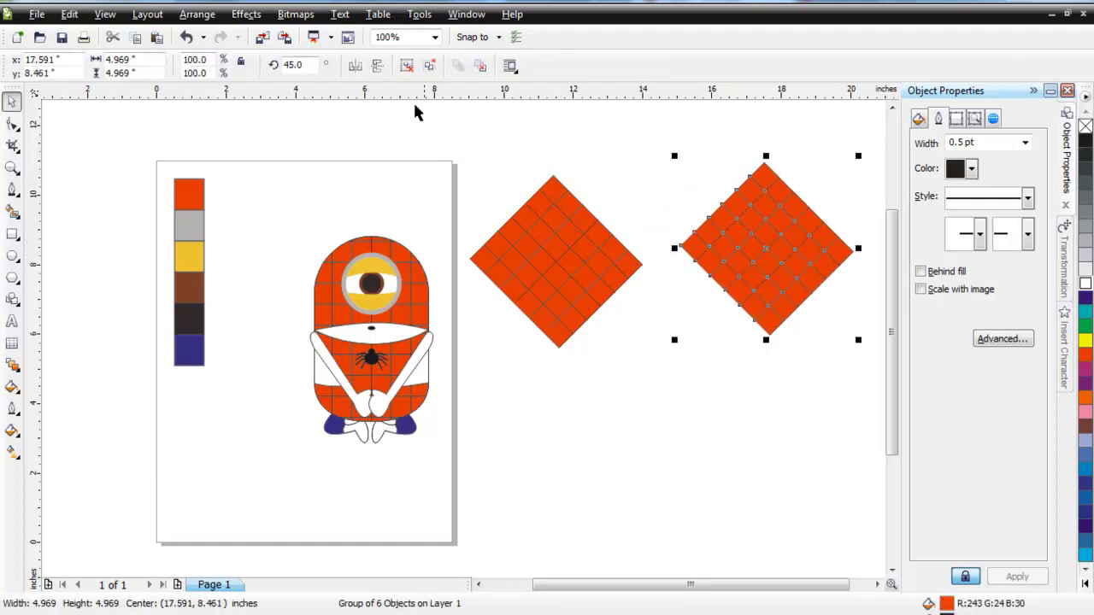
PowerClip the rotated grid nearest the page inside the character's left-side arm
{"action": "left_click", "coordinate": [618, 247]}
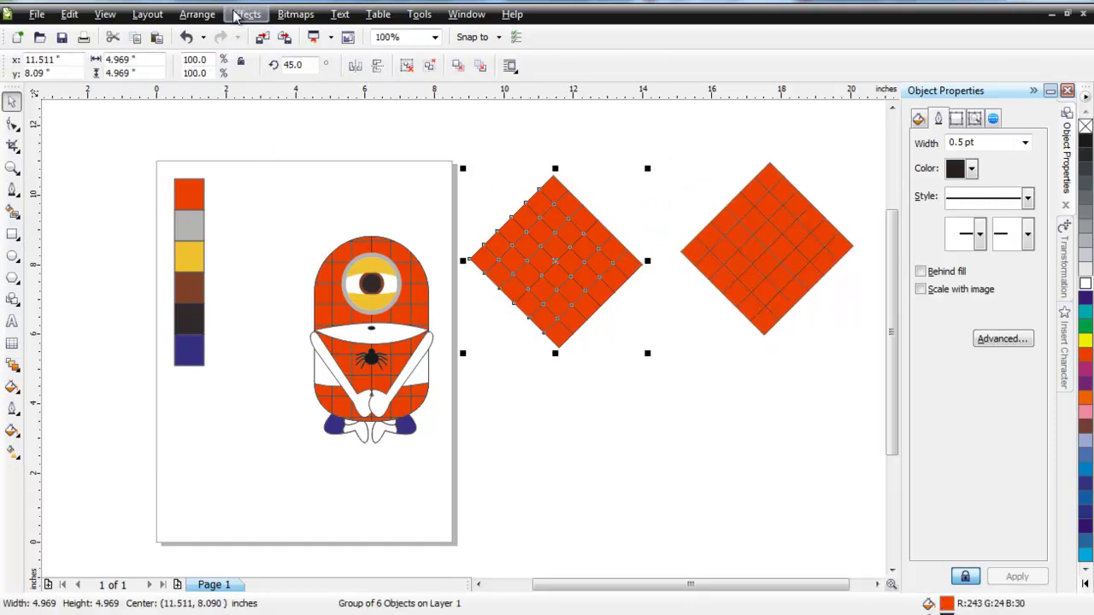
{"action": "left_click", "coordinate": [246, 13]}
{"action": "mouse_move", "coordinate": [306, 272]}
{"action": "left_click", "coordinate": [423, 268]}
{"action": "left_click", "coordinate": [331, 368]}
{"action": "scroll", "coordinate": [464, 337], "scroll_direction": "up", "scroll_amount": 1}
{"action": "scroll", "coordinate": [464, 342], "scroll_direction": "up", "scroll_amount": 1}
{"action": "scroll", "coordinate": [463, 339], "scroll_direction": "down", "scroll_amount": 1}
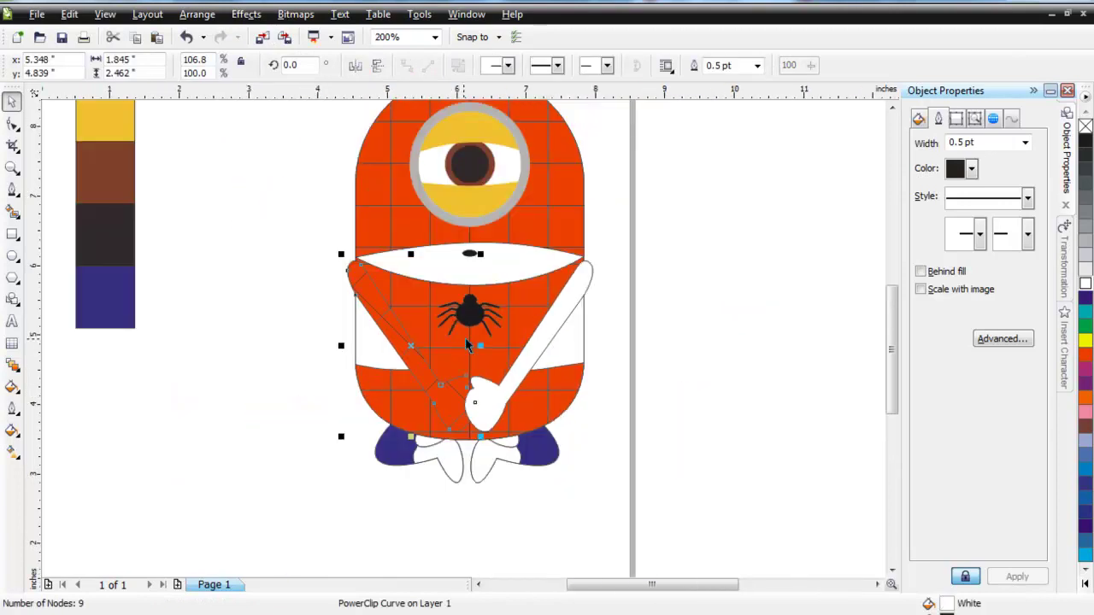
Move the spare rotated grid next to the page, and scale the grid inside the left-side arm's PowerClip to 88%
{"action": "scroll", "coordinate": [462, 340], "scroll_direction": "down", "scroll_amount": 1}
{"action": "left_click_drag", "start_coordinate": [820, 225], "coordinate": [581, 333]}
{"action": "scroll", "coordinate": [513, 325], "scroll_direction": "up", "scroll_amount": 1}
{"action": "right_click", "coordinate": [284, 342]}
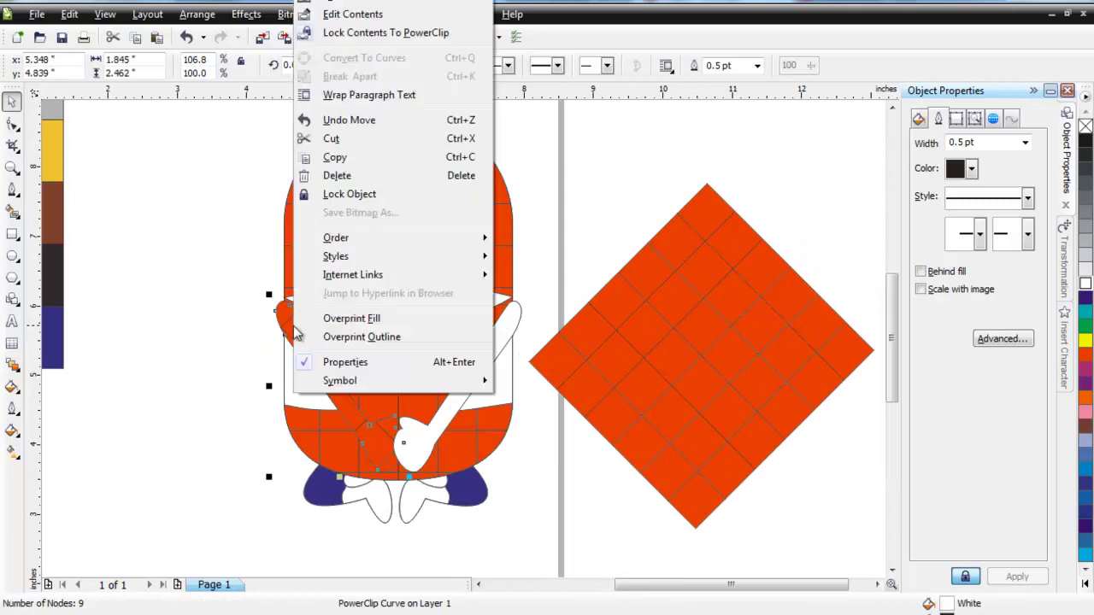
{"action": "left_click", "coordinate": [359, 12]}
{"action": "left_click_drag", "start_coordinate": [159, 205], "coordinate": [181, 227]}
Copy the scaled grid from the left-side arm's contents and finish editing the PowerClip
{"action": "right_click", "coordinate": [330, 291]}
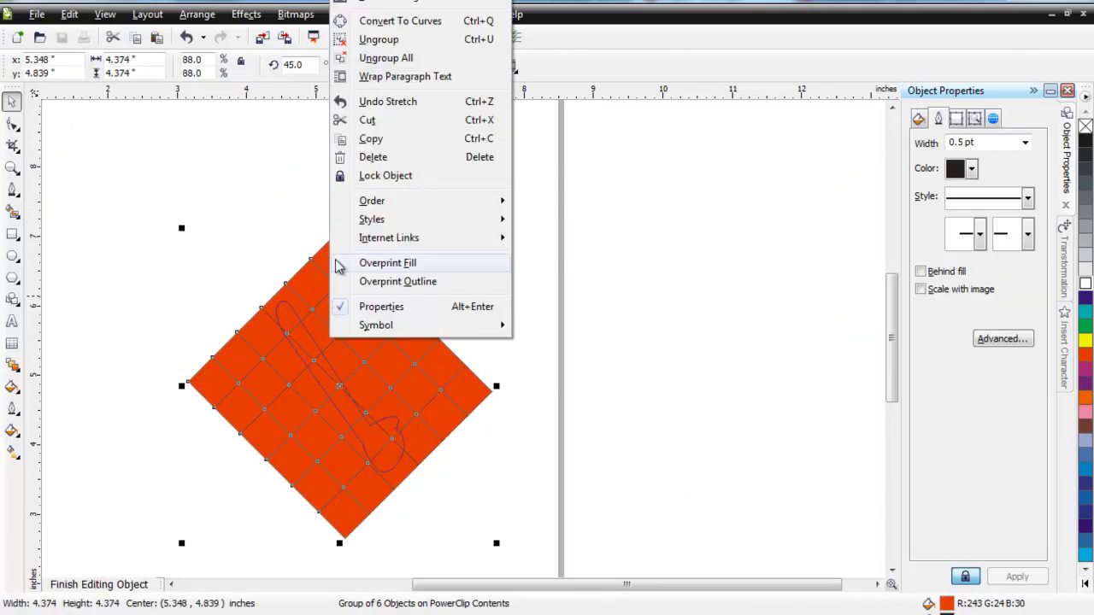
{"action": "left_click", "coordinate": [381, 140]}
{"action": "right_click", "coordinate": [360, 309]}
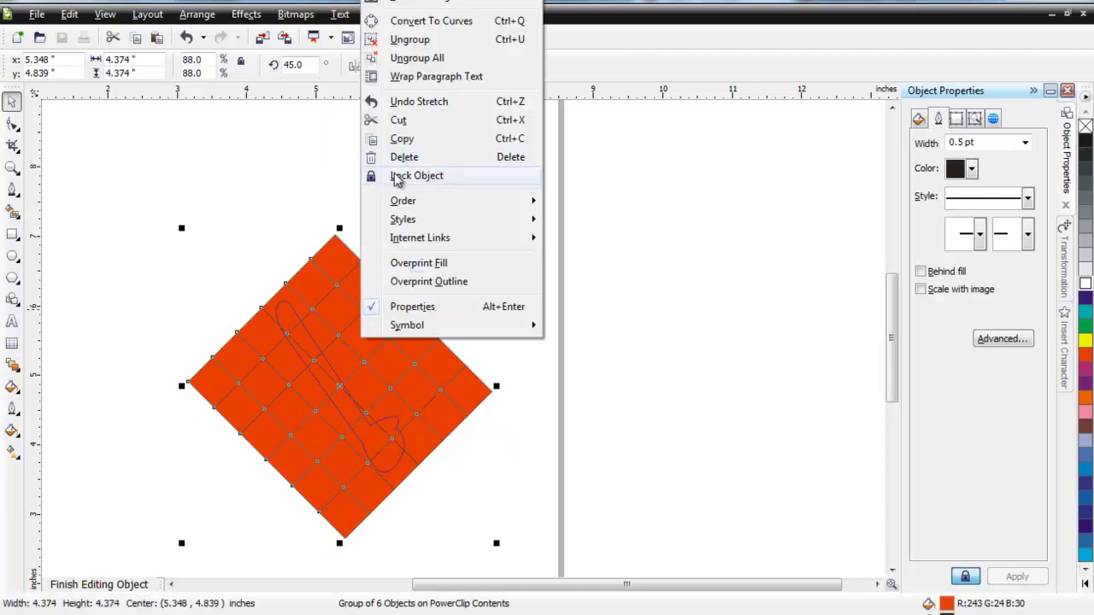
{"action": "left_click", "coordinate": [419, 9]}
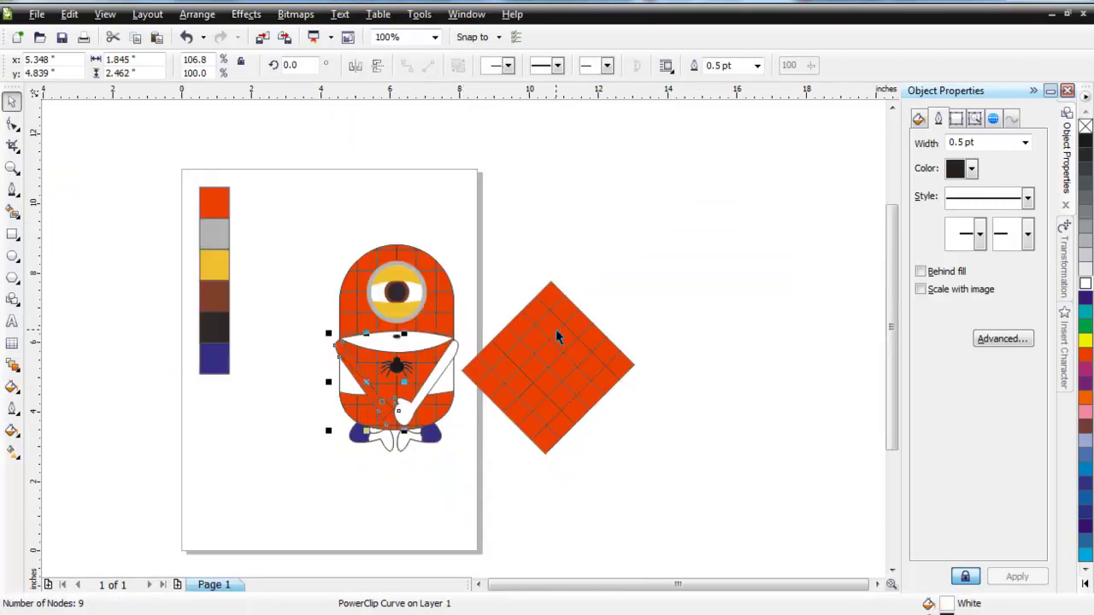
Delete the larger spare grid, paste the scaled grid, turn it to 135 degrees and place it beside the page
{"action": "left_click", "coordinate": [551, 331]}
{"action": "key", "text": "Delete"}
{"action": "right_click", "coordinate": [612, 333]}
{"action": "left_click", "coordinate": [621, 431]}
{"action": "left_click_drag", "start_coordinate": [381, 388], "coordinate": [608, 388]}
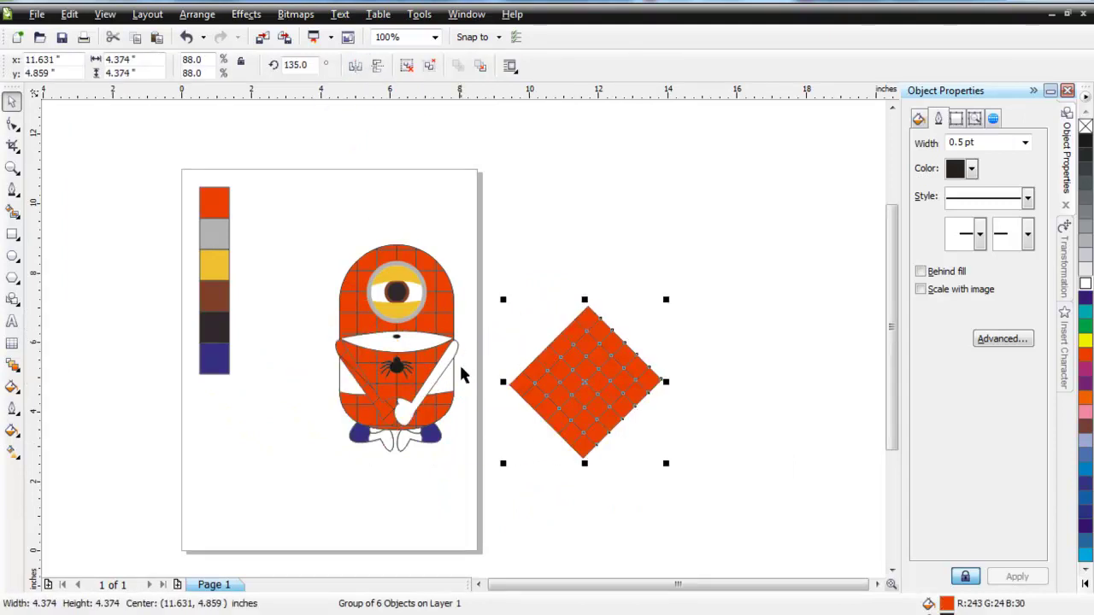
PowerClip the 135-degree grid inside the character's right-side arm
{"action": "scroll", "coordinate": [459, 376], "scroll_direction": "up", "scroll_amount": 1}
{"action": "left_click", "coordinate": [245, 14]}
{"action": "mouse_move", "coordinate": [290, 268]}
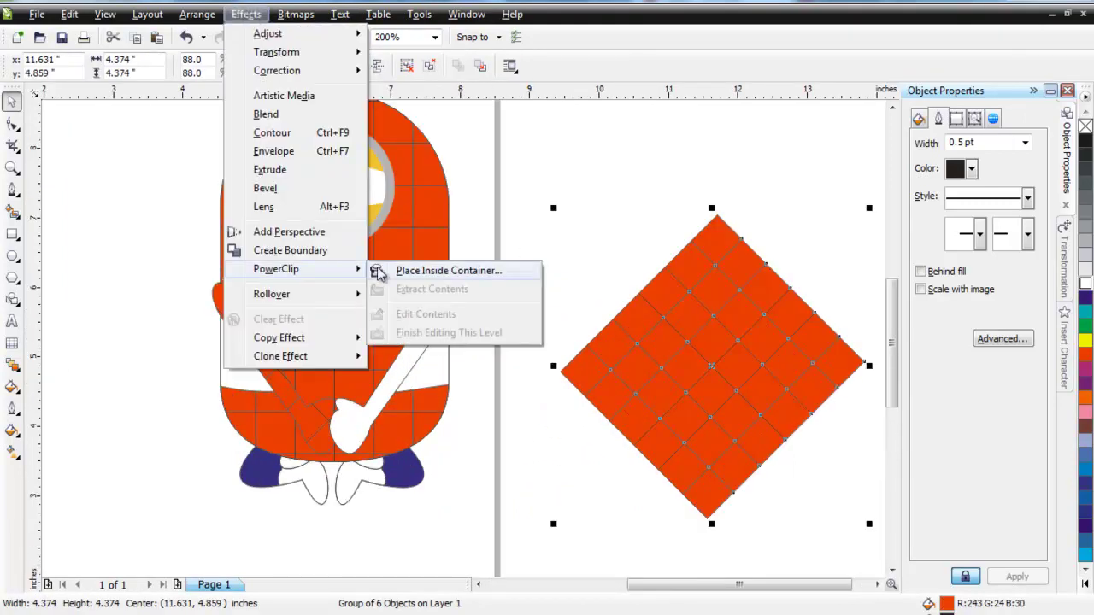
{"action": "left_click", "coordinate": [464, 268]}
{"action": "left_click", "coordinate": [402, 338]}
{"action": "scroll", "coordinate": [443, 346], "scroll_direction": "down", "scroll_amount": 1}
{"action": "scroll", "coordinate": [453, 344], "scroll_direction": "up", "scroll_amount": 2}
{"action": "scroll", "coordinate": [459, 342], "scroll_direction": "down", "scroll_amount": 1}
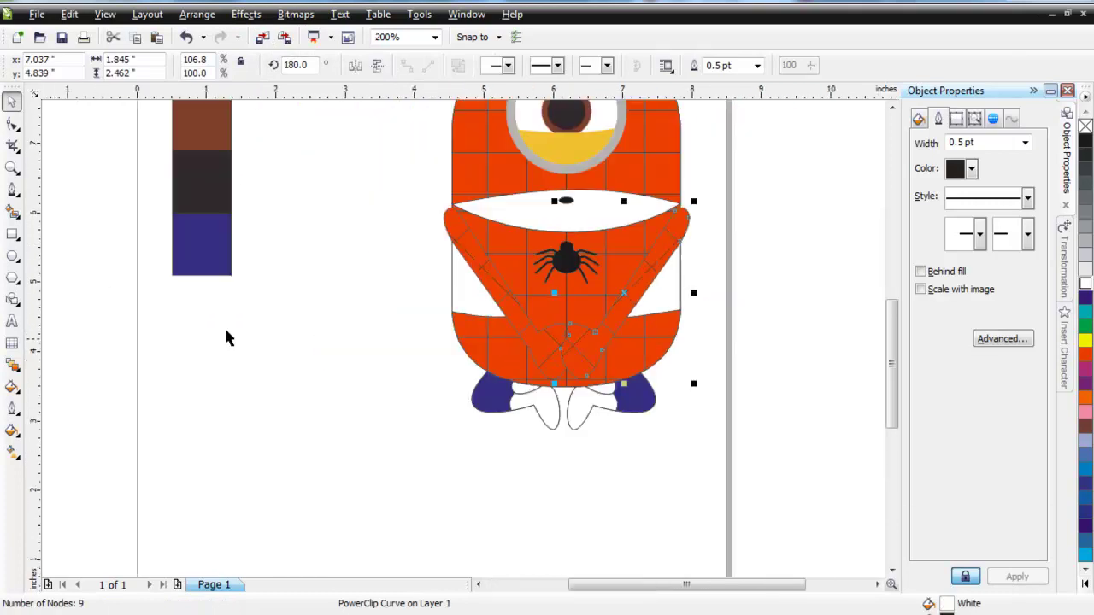
Sample the dark blue swatch and fill the white side sections of the torso behind the arms with it
{"action": "left_click", "coordinate": [62, 387]}
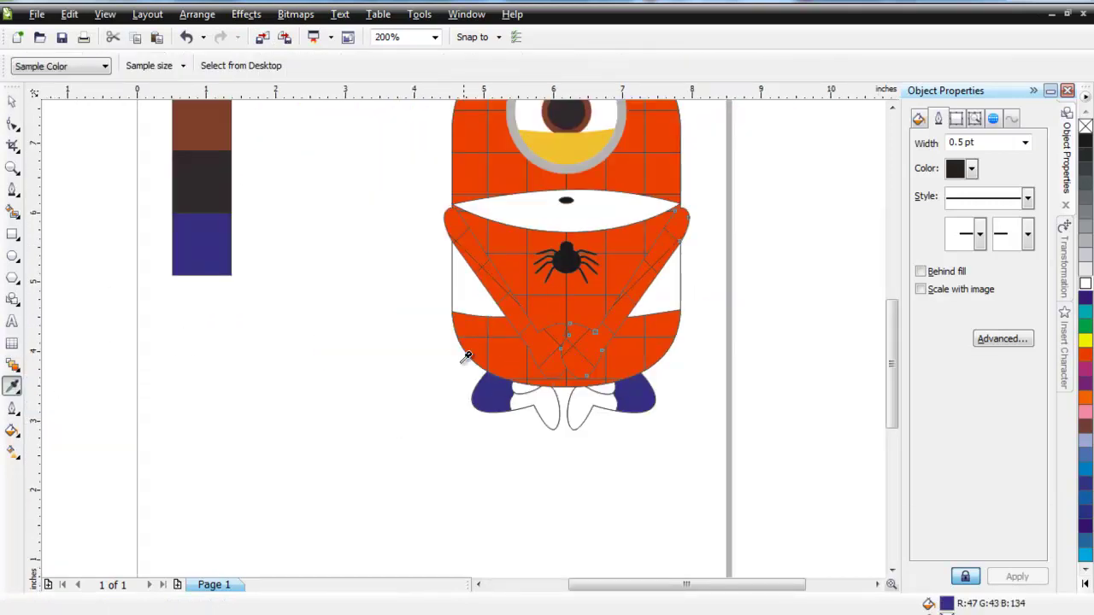
{"action": "scroll", "coordinate": [471, 289], "scroll_direction": "down", "scroll_amount": 1}
{"action": "scroll", "coordinate": [214, 212], "scroll_direction": "up", "scroll_amount": 1}
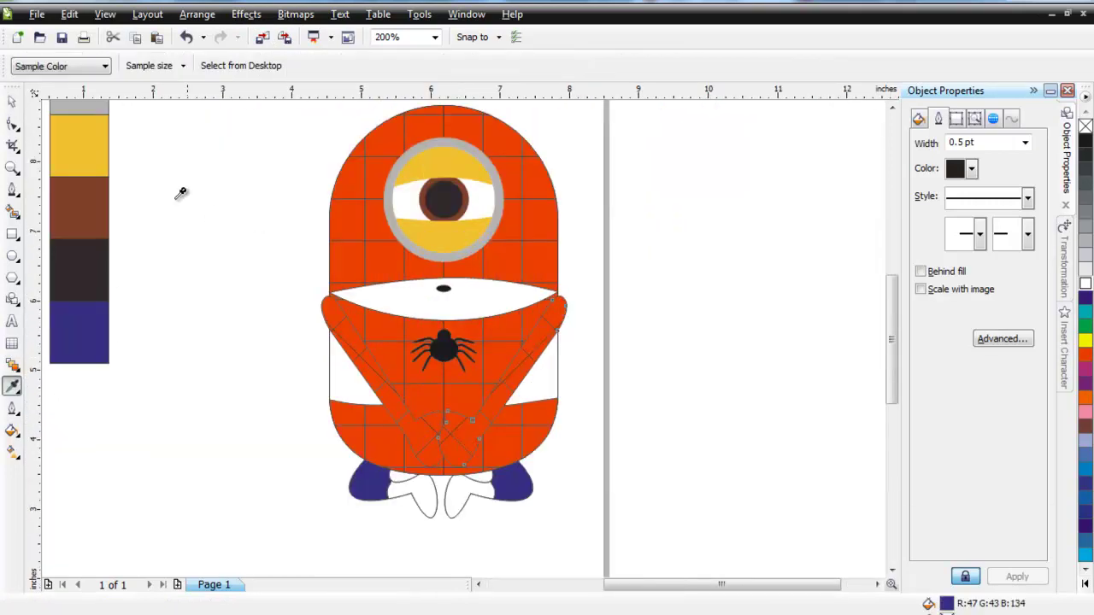
{"action": "left_click", "coordinate": [15, 389]}
{"action": "left_click", "coordinate": [60, 415]}
{"action": "left_click", "coordinate": [363, 379]}
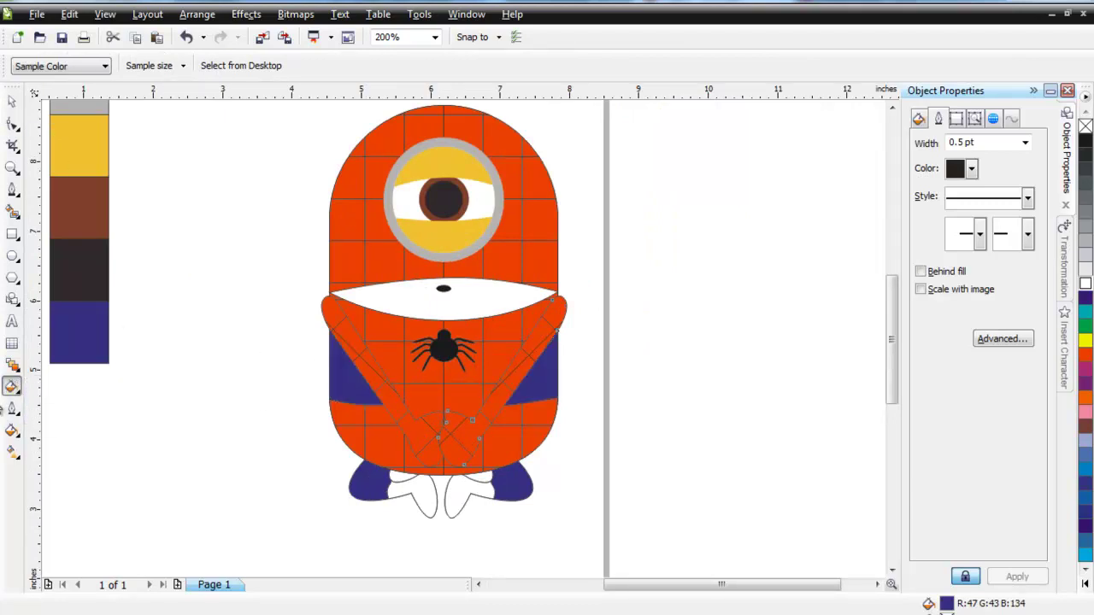
Sample the yellow, R:241 G:197 B:65, and fill the white section between head and torso with it
{"action": "left_click", "coordinate": [12, 387]}
{"action": "left_click", "coordinate": [62, 389]}
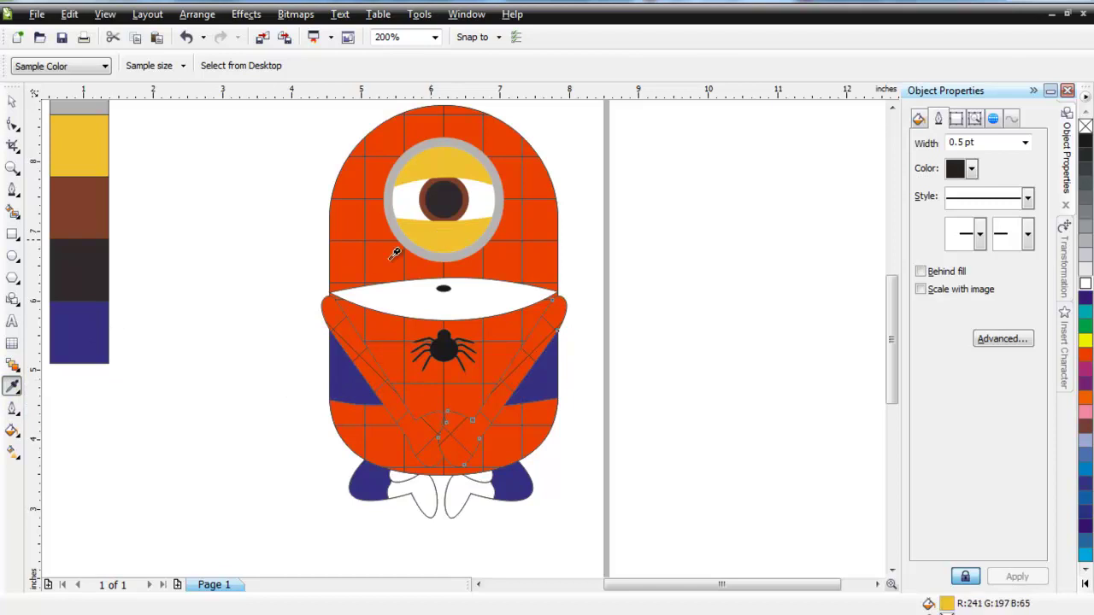
{"action": "left_click", "coordinate": [14, 388]}
{"action": "left_click", "coordinate": [60, 415]}
{"action": "left_click", "coordinate": [392, 305]}
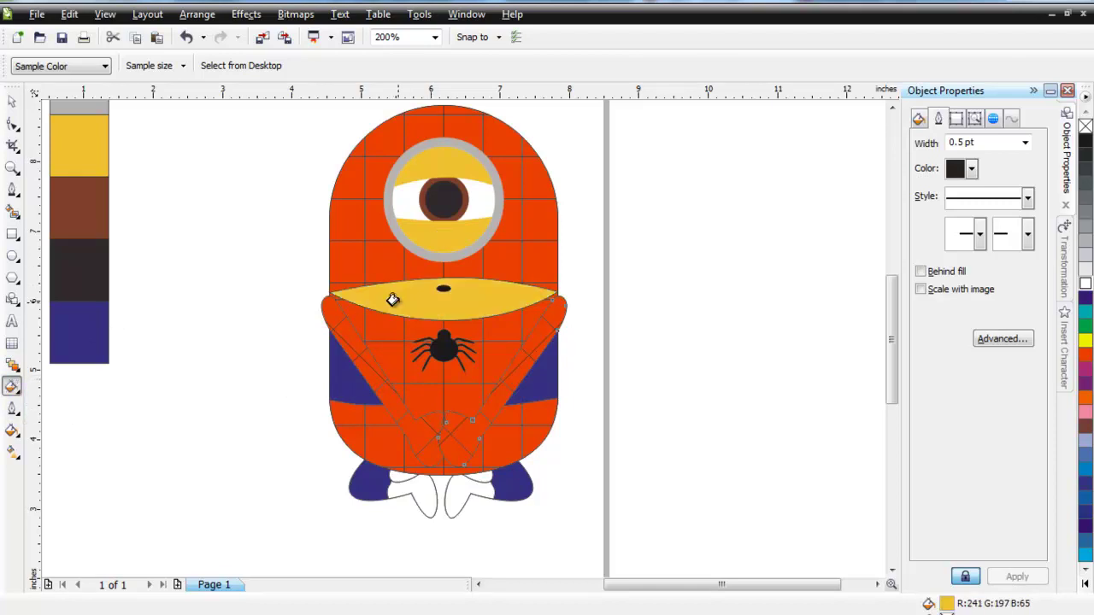
{"action": "left_click", "coordinate": [12, 102]}
{"action": "left_click", "coordinate": [220, 238]}
{"action": "scroll", "coordinate": [422, 254], "scroll_direction": "down", "scroll_amount": 1}
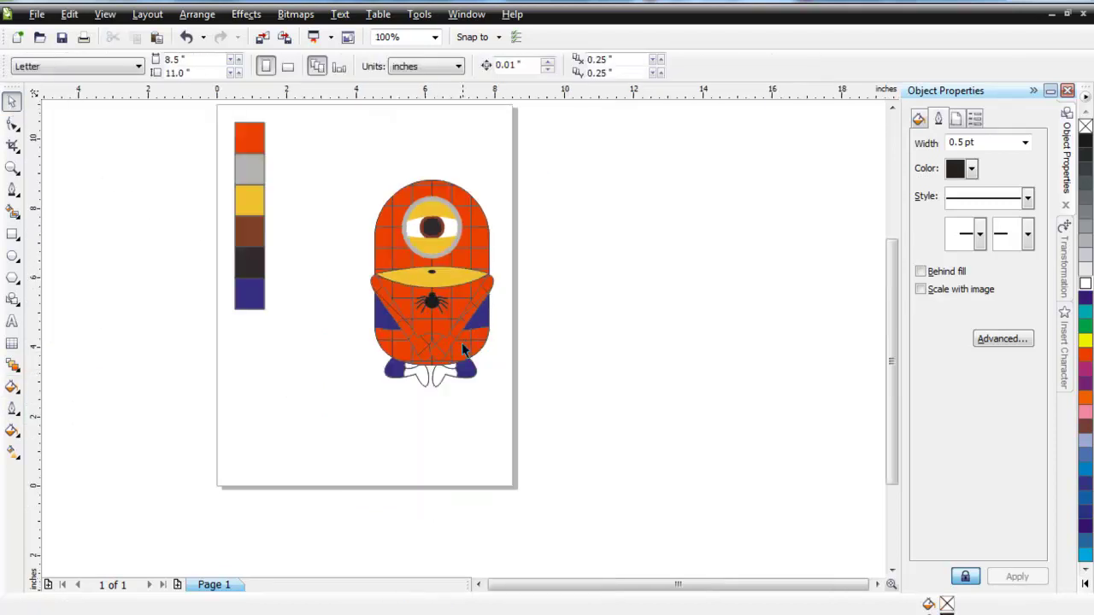
Open the torso PowerClip's contents, copy the orange-red grid inside, and finish editing
{"action": "scroll", "coordinate": [461, 340], "scroll_direction": "up", "scroll_amount": 1}
{"action": "left_click", "coordinate": [424, 291]}
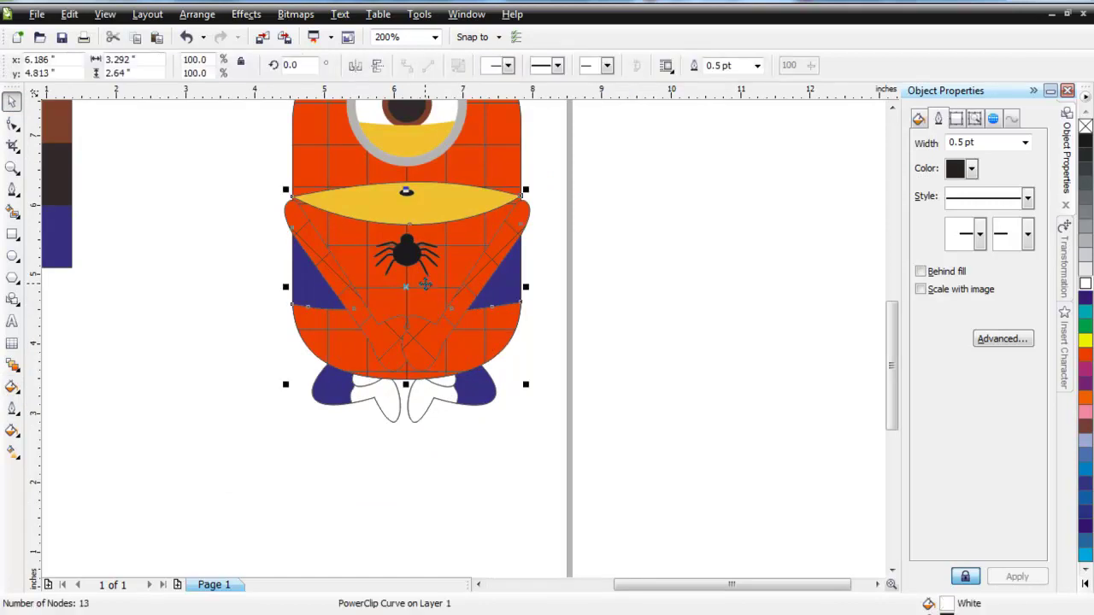
{"action": "right_click", "coordinate": [425, 291]}
{"action": "left_click", "coordinate": [496, 11]}
{"action": "left_click", "coordinate": [390, 262]}
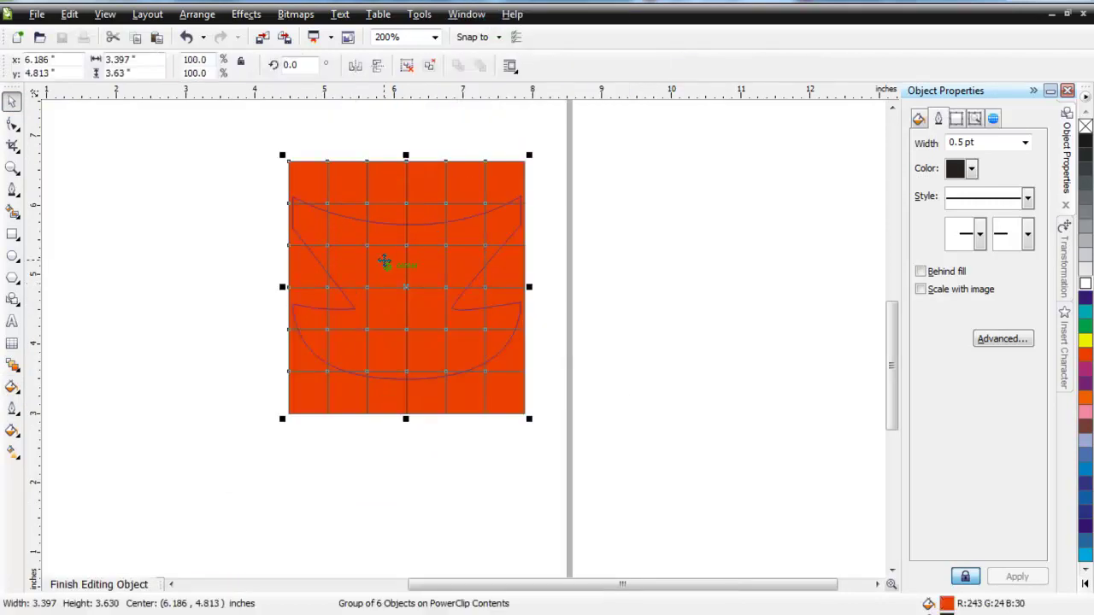
{"action": "right_click", "coordinate": [381, 255]}
{"action": "left_click", "coordinate": [398, 416]}
{"action": "right_click", "coordinate": [397, 264]}
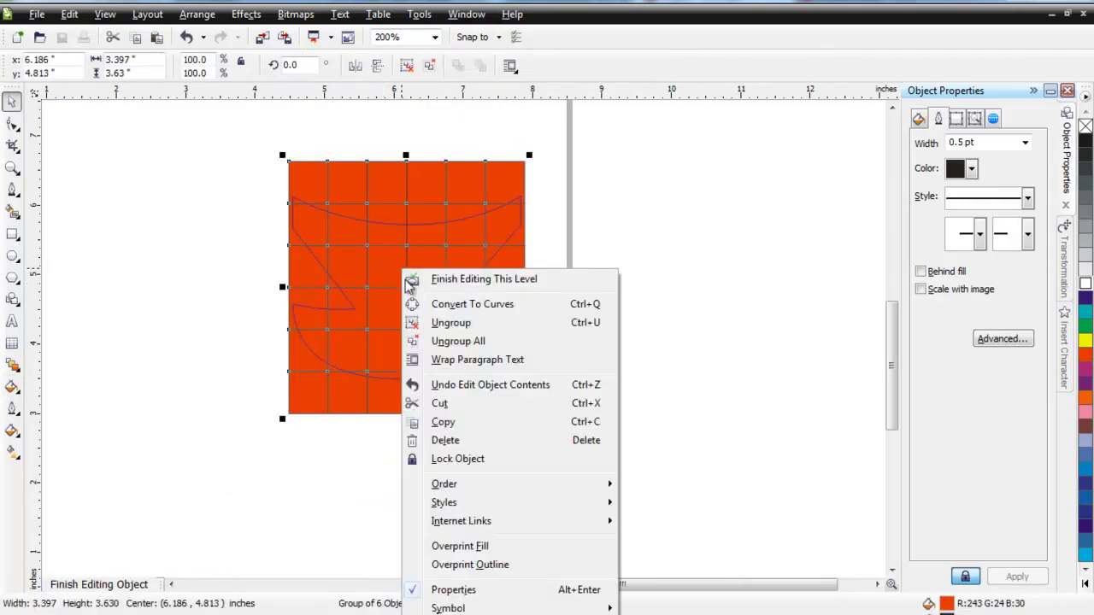
{"action": "left_click", "coordinate": [449, 281]}
Paste the copied grid, place it beside the page, and scale it to 79.4%
{"action": "right_click", "coordinate": [658, 284]}
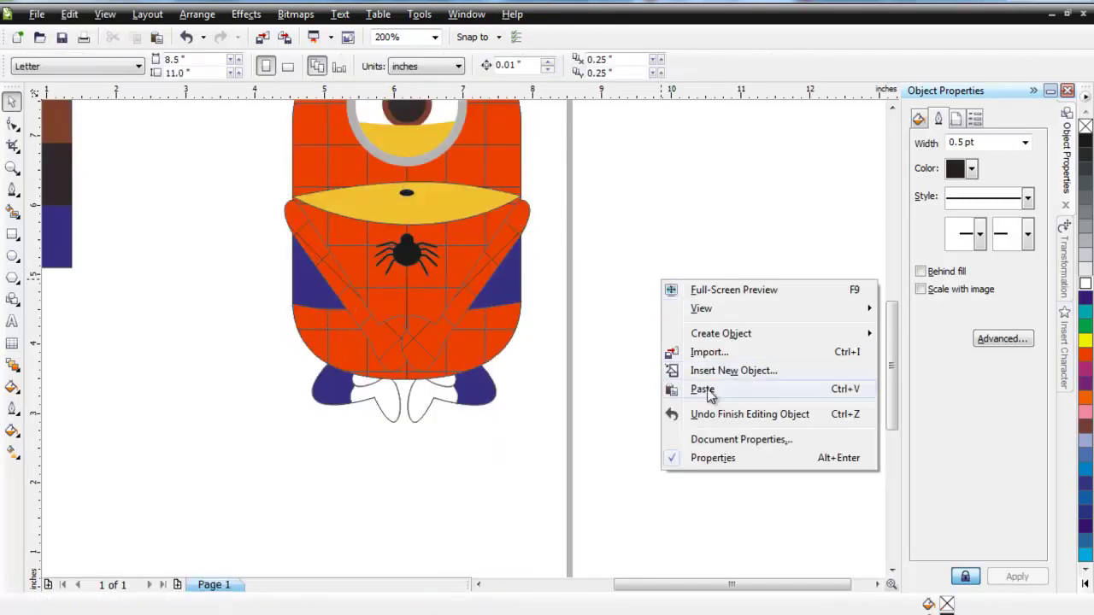
{"action": "left_click", "coordinate": [683, 383]}
{"action": "left_click_drag", "start_coordinate": [370, 318], "coordinate": [645, 314]}
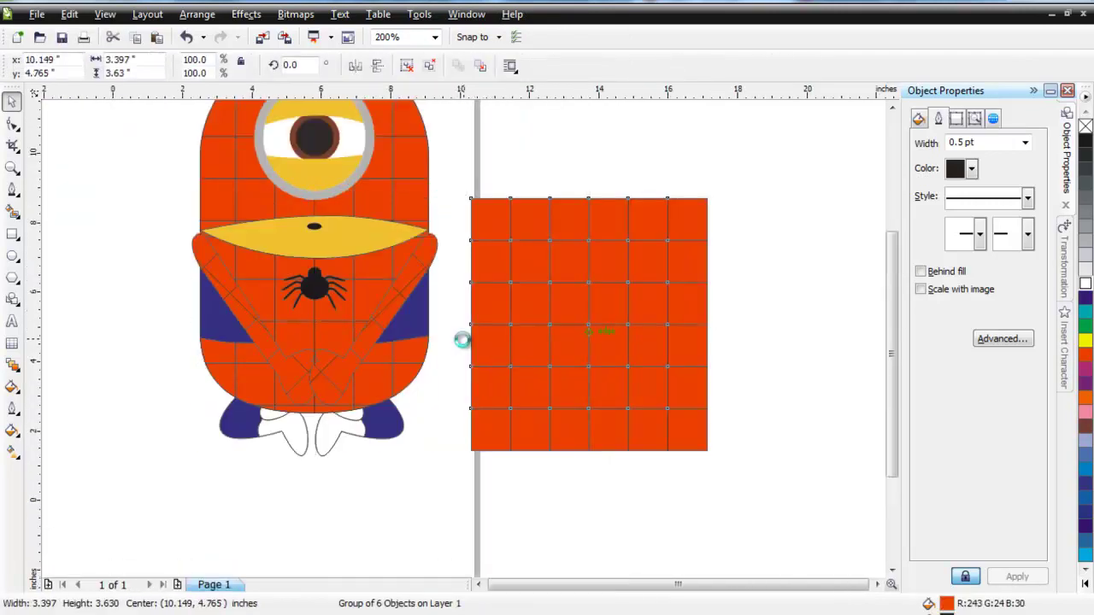
{"action": "scroll", "coordinate": [589, 328], "scroll_direction": "down", "scroll_amount": 1}
{"action": "scroll", "coordinate": [412, 265], "scroll_direction": "up", "scroll_amount": 1}
{"action": "left_click_drag", "start_coordinate": [365, 190], "coordinate": [413, 227]}
Duplicate the scaled-down grid and place the copy beside it, farther from the page
{"action": "right_click", "coordinate": [499, 288]}
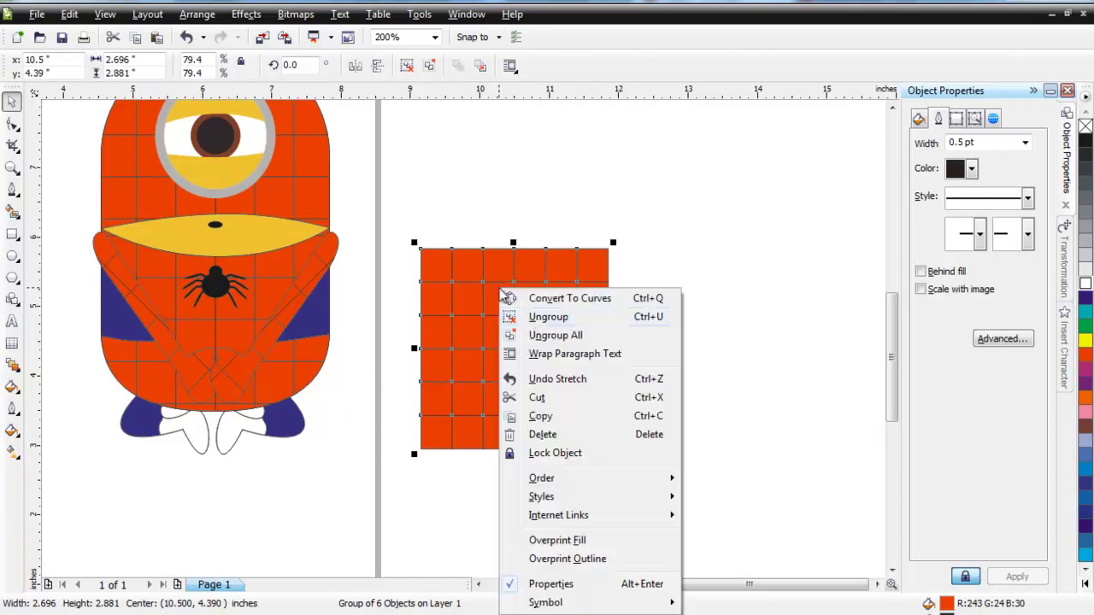
{"action": "left_click", "coordinate": [533, 428]}
{"action": "right_click", "coordinate": [548, 201]}
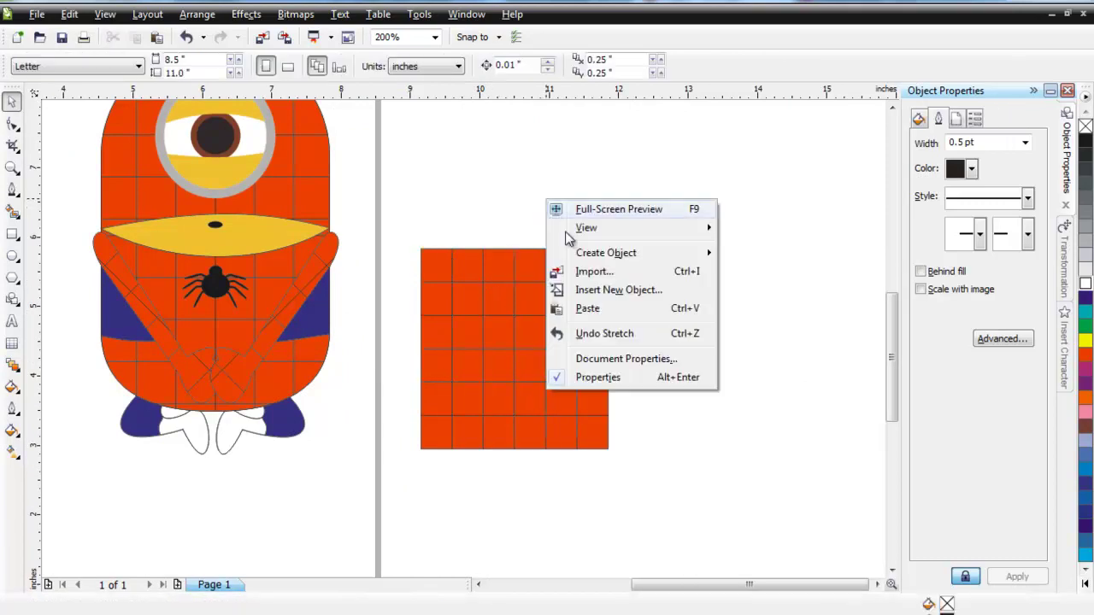
{"action": "left_click", "coordinate": [588, 308]}
{"action": "left_click_drag", "start_coordinate": [507, 323], "coordinate": [758, 317]}
PowerClip the small grid nearest the page inside the white part of the character's left-side foot
{"action": "left_click", "coordinate": [512, 337]}
{"action": "left_click", "coordinate": [231, 12]}
{"action": "mouse_move", "coordinate": [342, 269]}
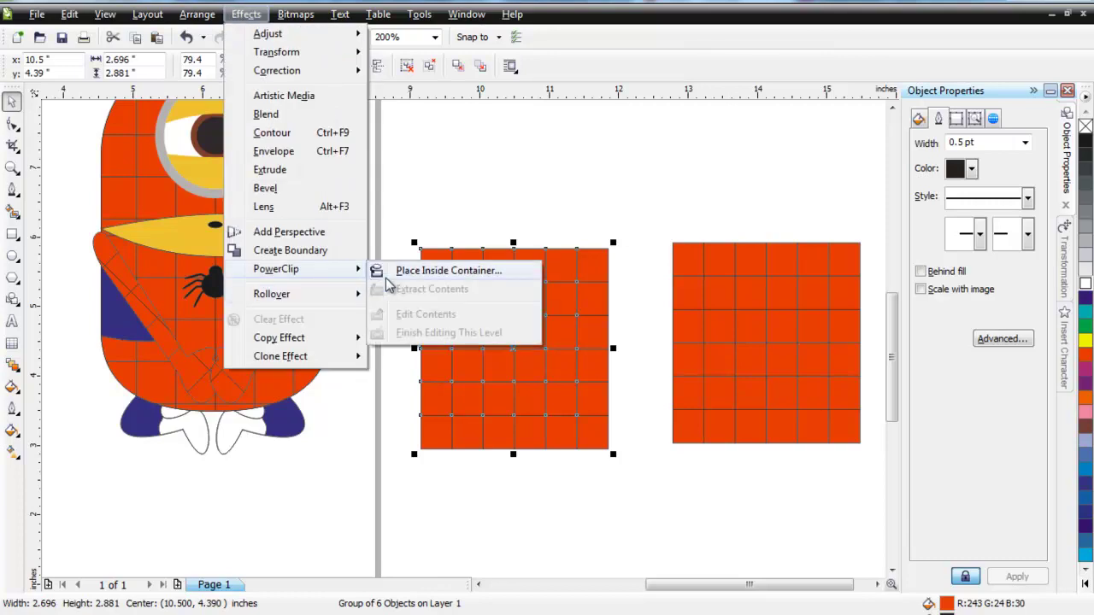
{"action": "left_click", "coordinate": [444, 268]}
{"action": "left_click", "coordinate": [195, 435]}
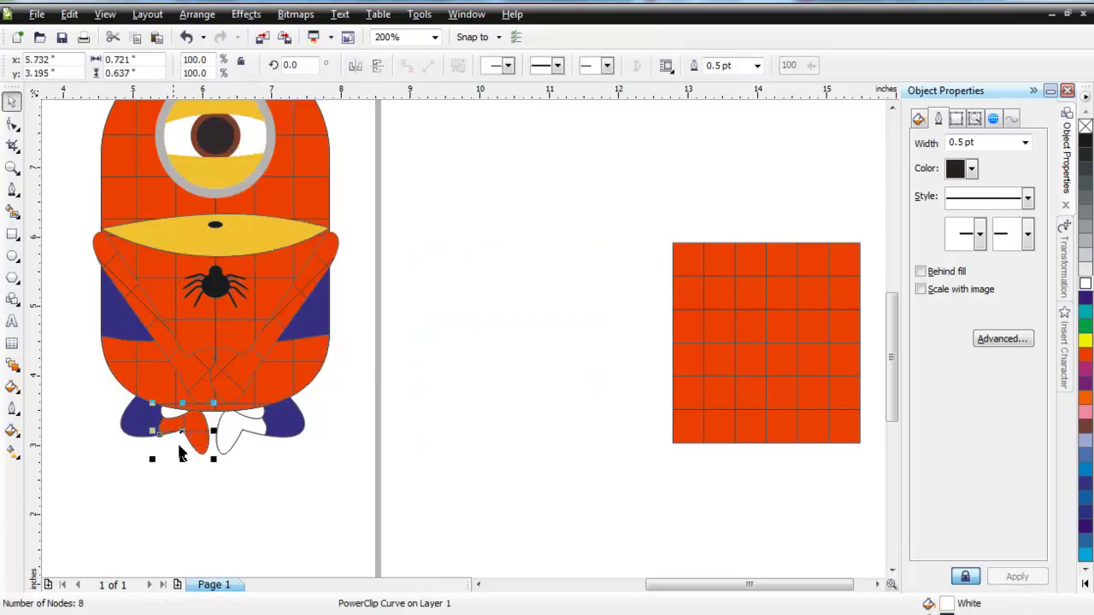
Scale the grid inside the left-side foot's PowerClip to 52.9% and finish editing its contents
{"action": "right_click", "coordinate": [197, 427]}
{"action": "left_click", "coordinate": [239, 48]}
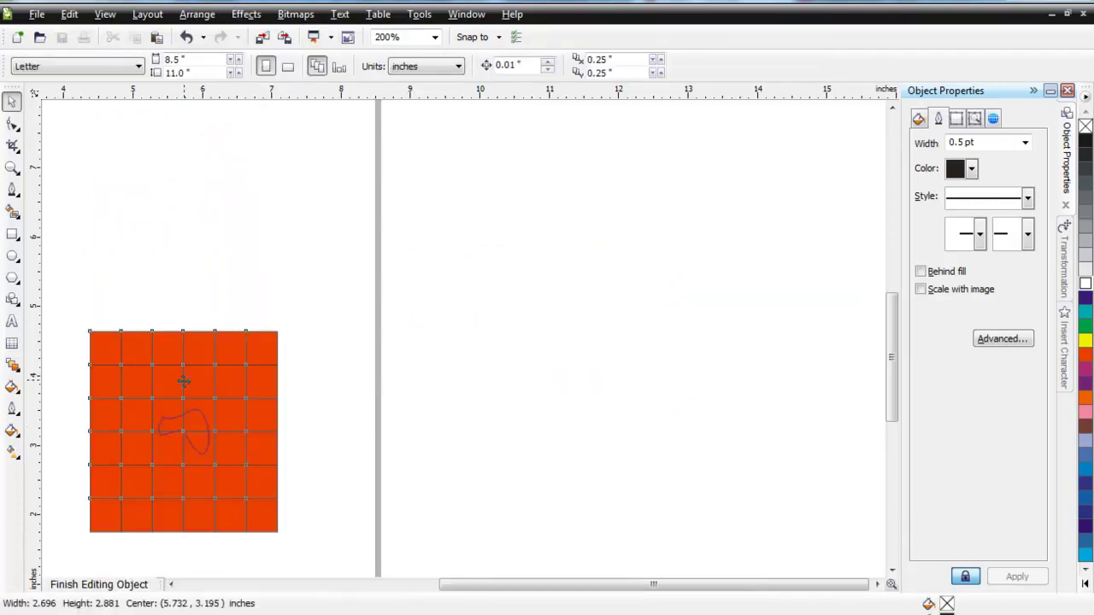
{"action": "left_click_drag", "start_coordinate": [83, 335], "coordinate": [114, 360]}
{"action": "right_click", "coordinate": [179, 405]}
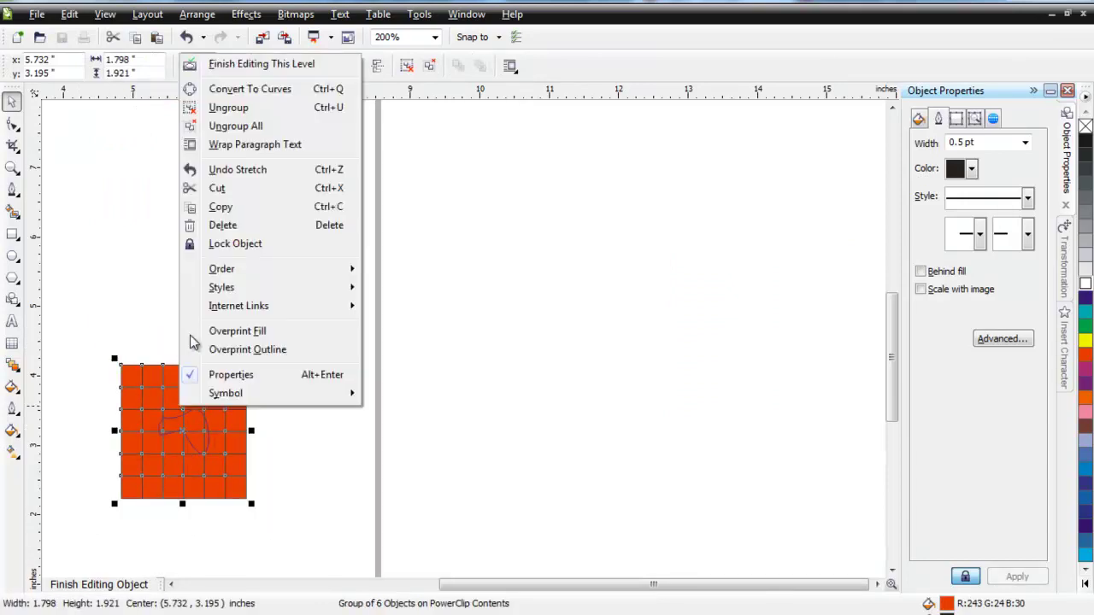
{"action": "left_click", "coordinate": [256, 65]}
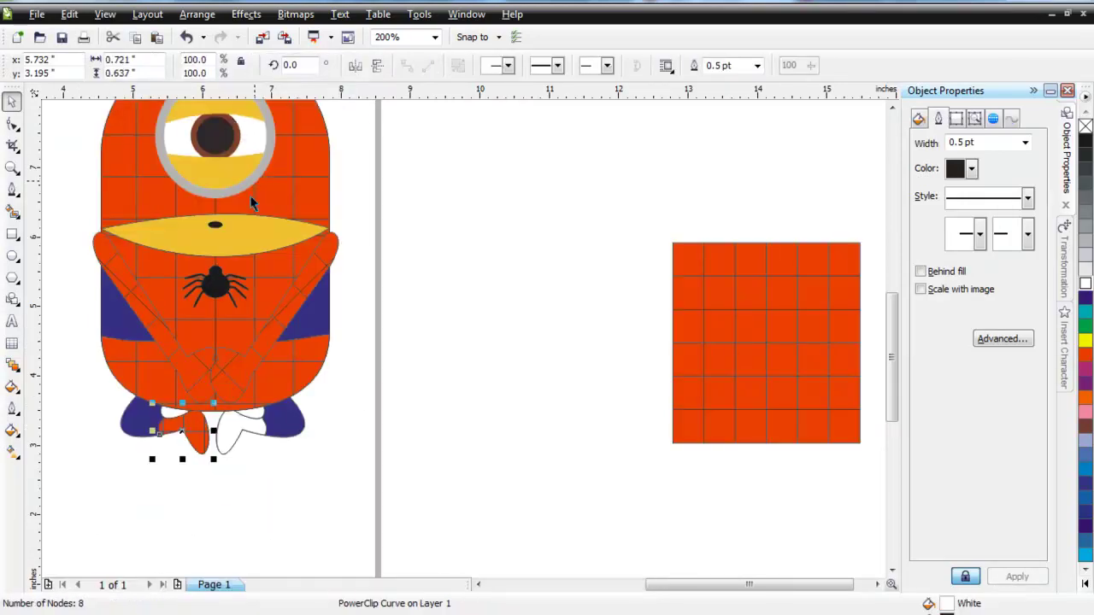
Copy the scaled-down grid from inside the left-side foot's PowerClip, finish editing, and paste it into the drawing
{"action": "right_click", "coordinate": [192, 419]}
{"action": "left_click", "coordinate": [218, 40]}
{"action": "right_click", "coordinate": [192, 424]}
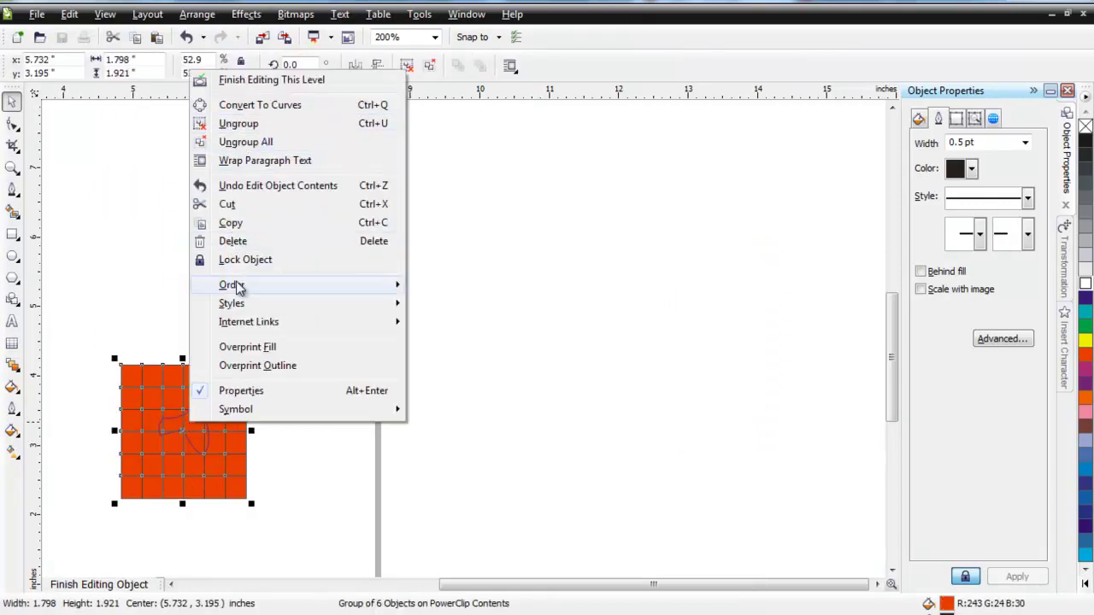
{"action": "key", "text": "Escape"}
{"action": "right_click", "coordinate": [193, 422]}
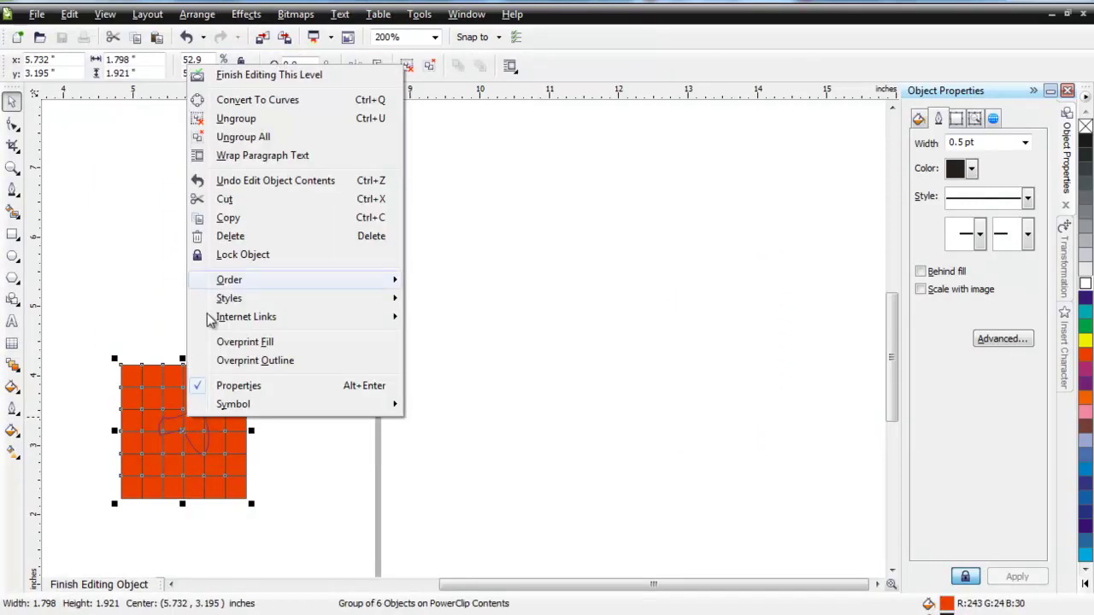
{"action": "left_click", "coordinate": [256, 79]}
{"action": "right_click", "coordinate": [422, 353]}
{"action": "left_click", "coordinate": [470, 451]}
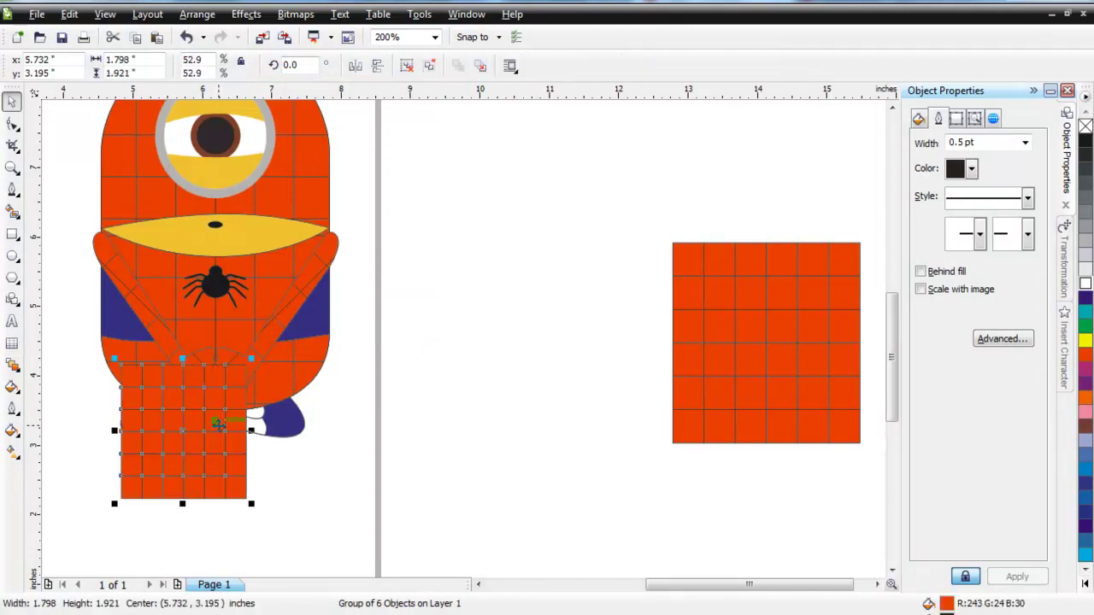
Place the pasted grid beside the page and PowerClip it inside the white part of the right-side foot
{"action": "left_click", "coordinate": [246, 14]}
{"action": "mouse_move", "coordinate": [282, 269]}
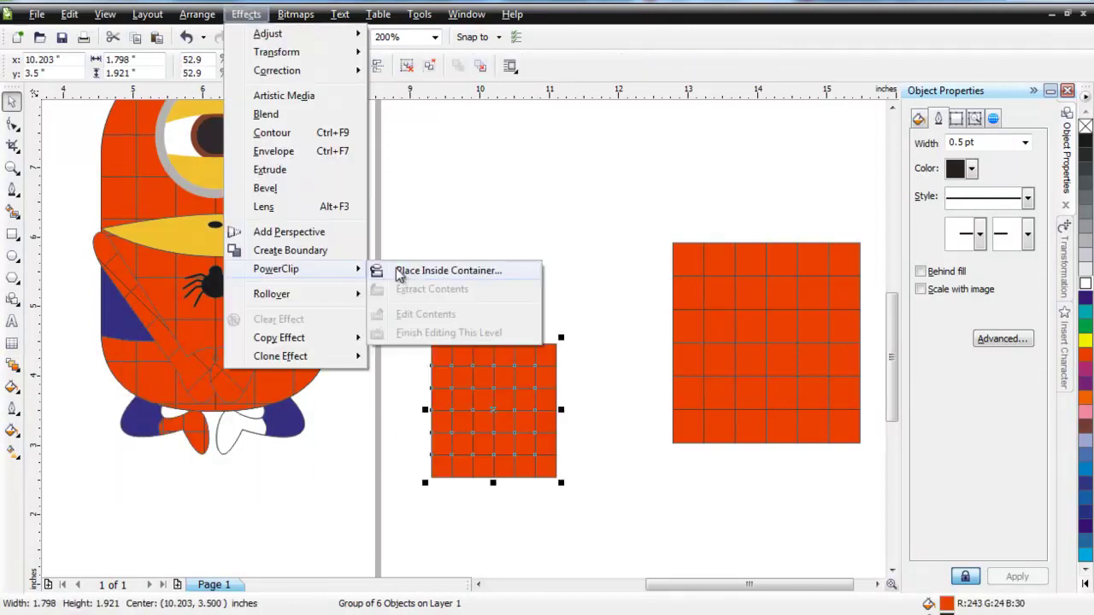
{"action": "left_click", "coordinate": [410, 337]}
{"action": "left_click", "coordinate": [224, 425]}
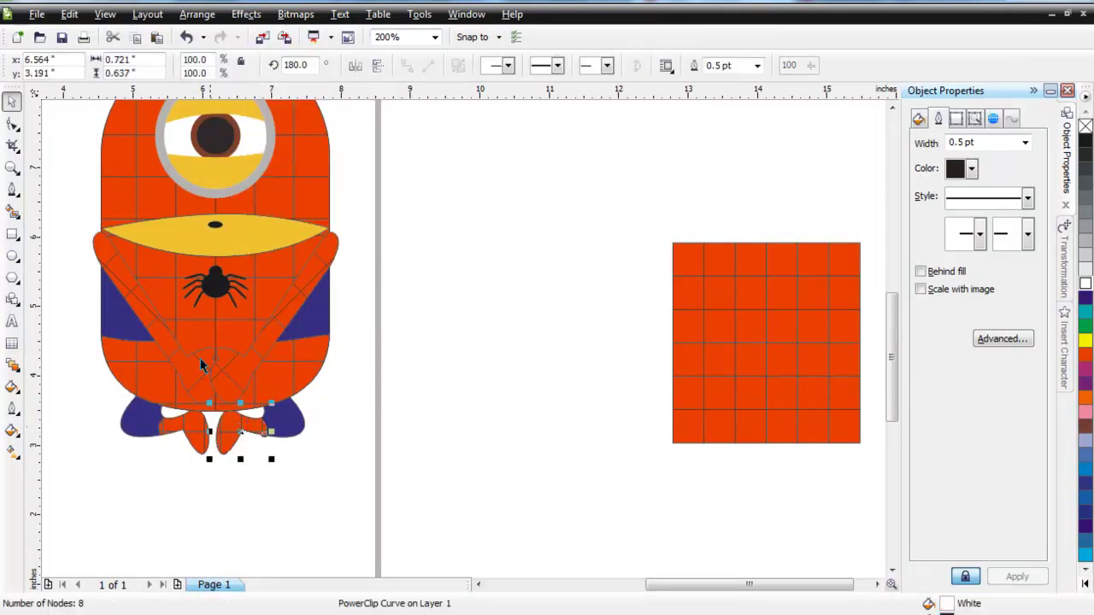
Delete the leftover larger grid beside the page
{"action": "right_click", "coordinate": [723, 298]}
{"action": "left_click", "coordinate": [773, 433]}
{"action": "scroll", "coordinate": [580, 391], "scroll_direction": "down", "scroll_amount": 2}
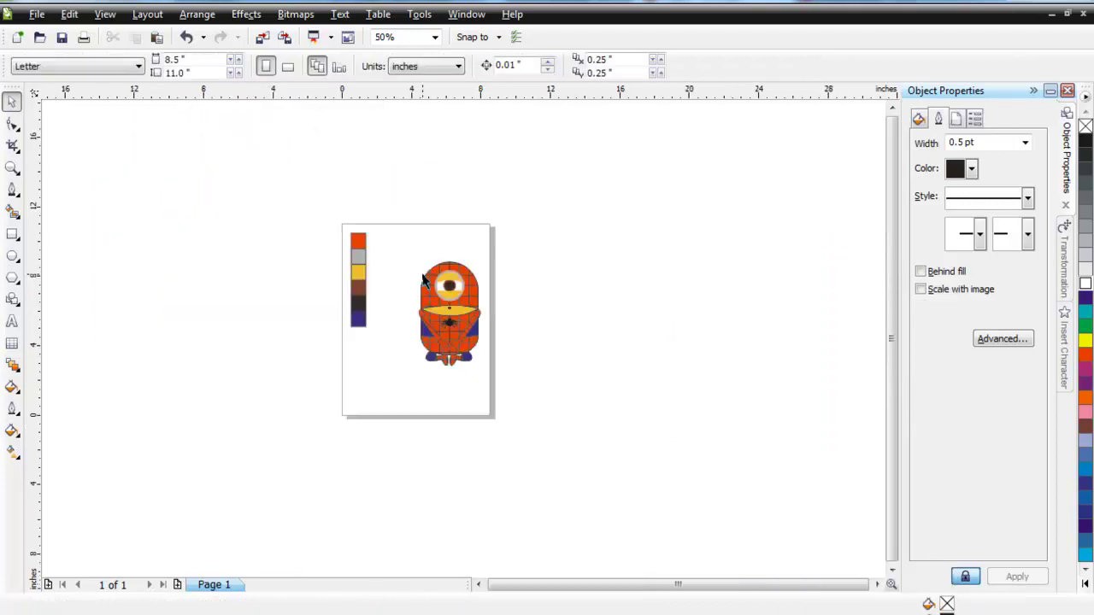
Remove the outlines from all parts of the character by setting their outline width to None
{"action": "scroll", "coordinate": [522, 476], "scroll_direction": "up", "scroll_amount": 1}
{"action": "scroll", "coordinate": [457, 331], "scroll_direction": "up", "scroll_amount": 1}
{"action": "scroll", "coordinate": [461, 330], "scroll_direction": "down", "scroll_amount": 1}
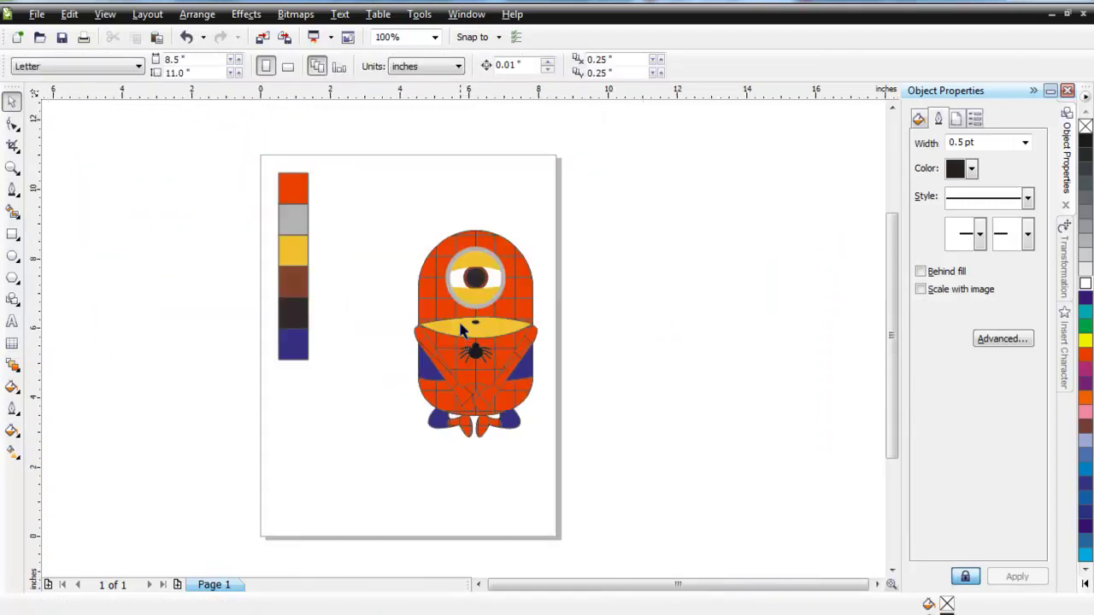
{"action": "scroll", "coordinate": [459, 331], "scroll_direction": "up", "scroll_amount": 1}
{"action": "scroll", "coordinate": [457, 331], "scroll_direction": "down", "scroll_amount": 1}
{"action": "left_click_drag", "start_coordinate": [394, 217], "coordinate": [628, 500]}
{"action": "left_click", "coordinate": [1025, 142]}
{"action": "left_click", "coordinate": [997, 166]}
{"action": "left_click", "coordinate": [655, 361]}
{"action": "scroll", "coordinate": [461, 347], "scroll_direction": "up", "scroll_amount": 2}
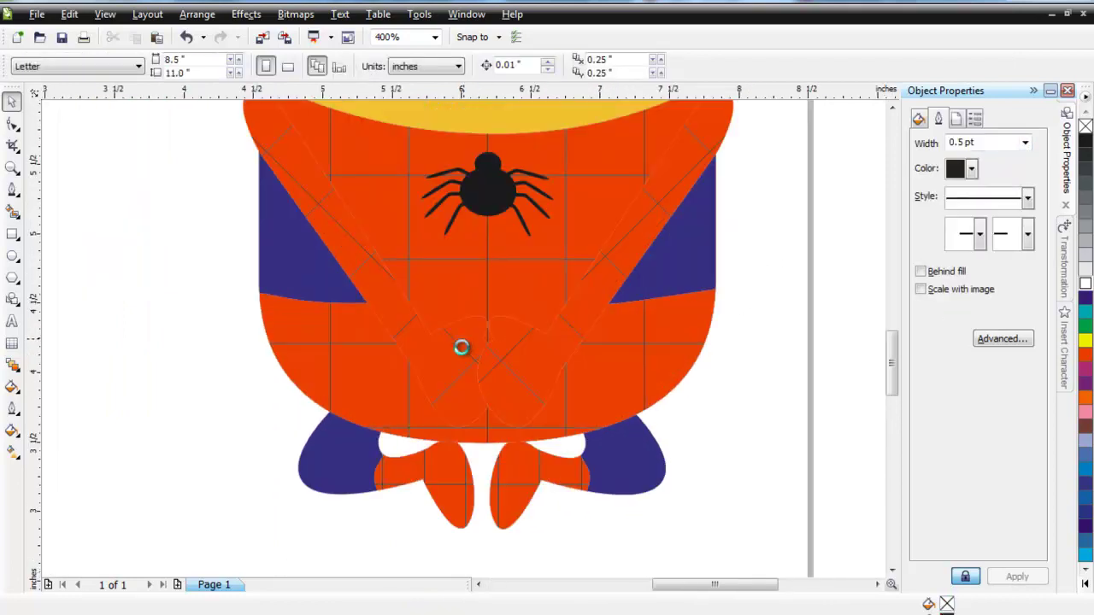
{"action": "scroll", "coordinate": [462, 347], "scroll_direction": "down", "scroll_amount": 2}
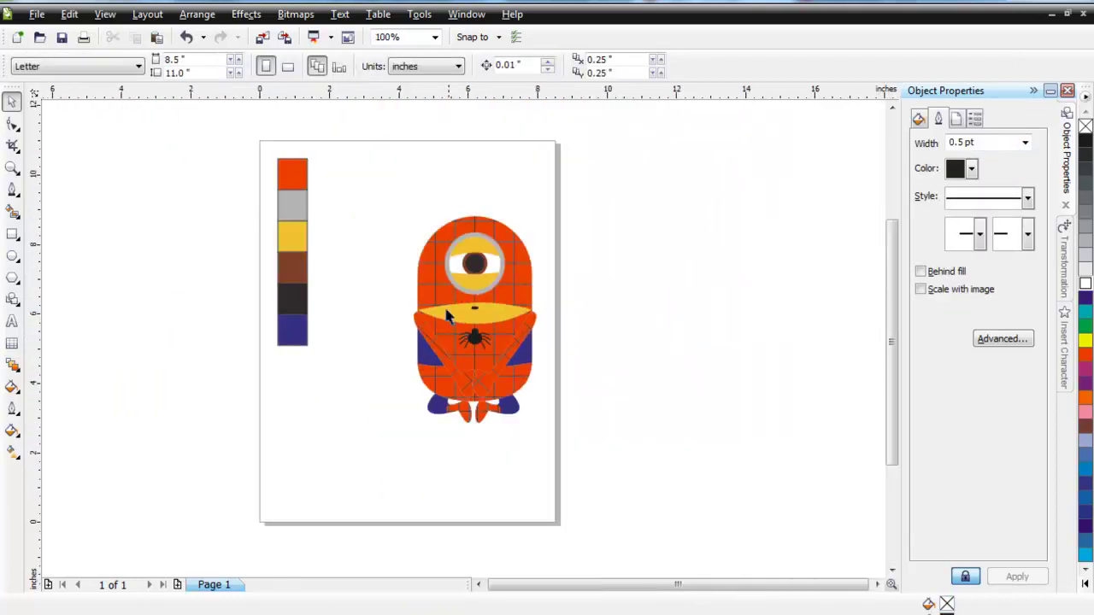
Group all parts of the character, rotate the group 180 degrees, and move it toward the page's lower middle
{"action": "left_click_drag", "start_coordinate": [568, 402], "coordinate": [569, 432]}
{"action": "key", "text": "ctrl+g"}
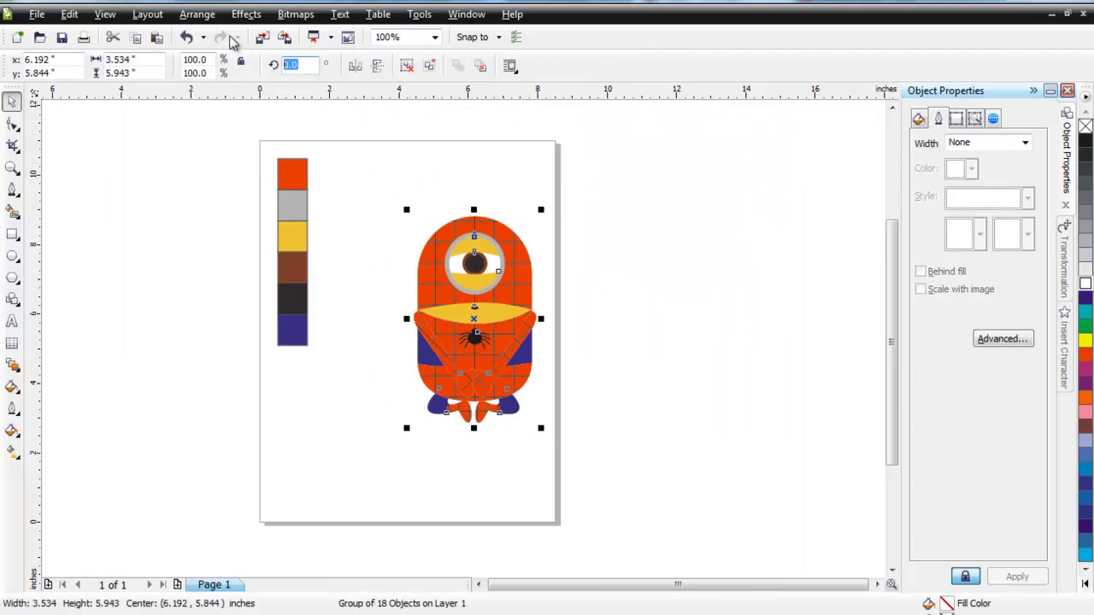
{"action": "key", "text": "Return"}
{"action": "left_click_drag", "start_coordinate": [482, 305], "coordinate": [435, 378]}
Draw a thin vertical rectangle about 0.084 by 3.72 inches running between the feet down to the hands
{"action": "scroll", "coordinate": [435, 378], "scroll_direction": "up", "scroll_amount": 1}
{"action": "left_click", "coordinate": [11, 235]}
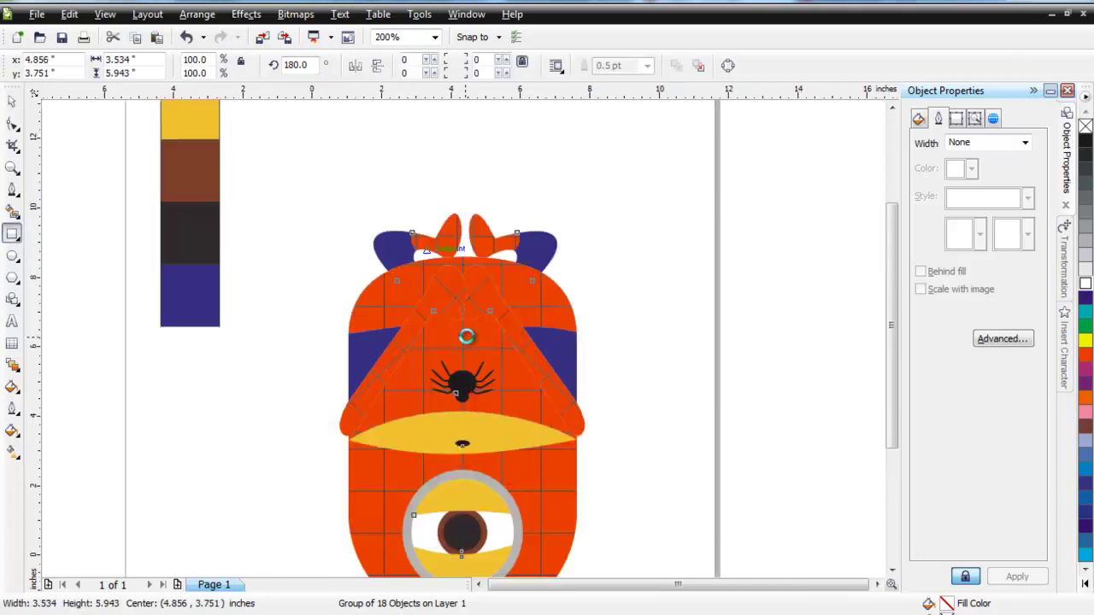
{"action": "scroll", "coordinate": [464, 261], "scroll_direction": "up", "scroll_amount": 3}
{"action": "left_click_drag", "start_coordinate": [466, 172], "coordinate": [472, 430]}
Fill the thin rectangle with the gray sampled from the color swatches and set its outline to None
{"action": "left_click", "coordinate": [12, 398]}
{"action": "left_click", "coordinate": [73, 391]}
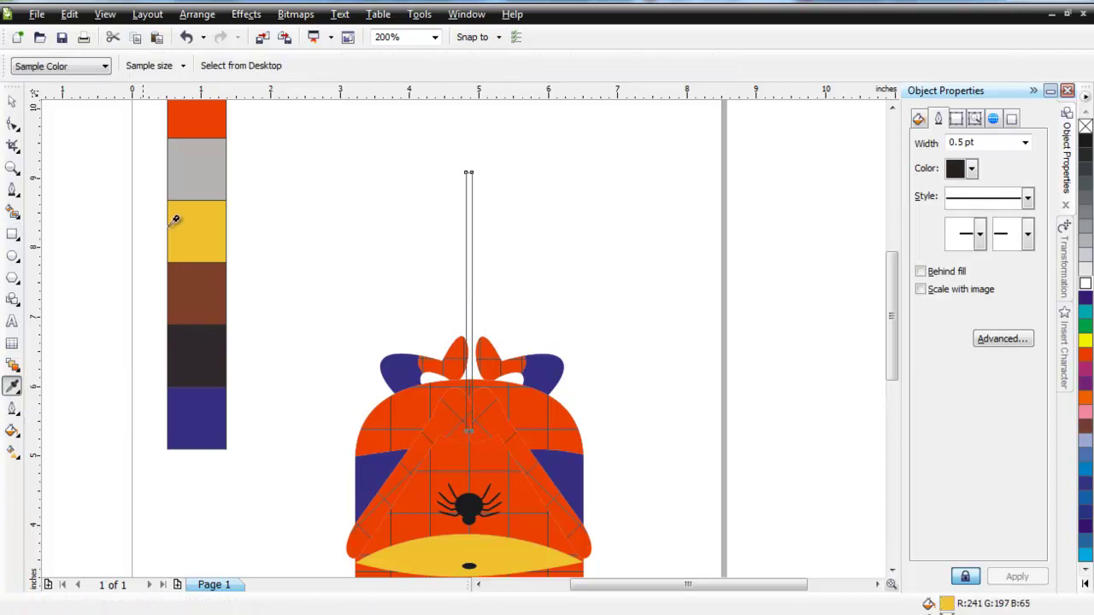
{"action": "left_click", "coordinate": [13, 389]}
{"action": "left_click", "coordinate": [67, 411]}
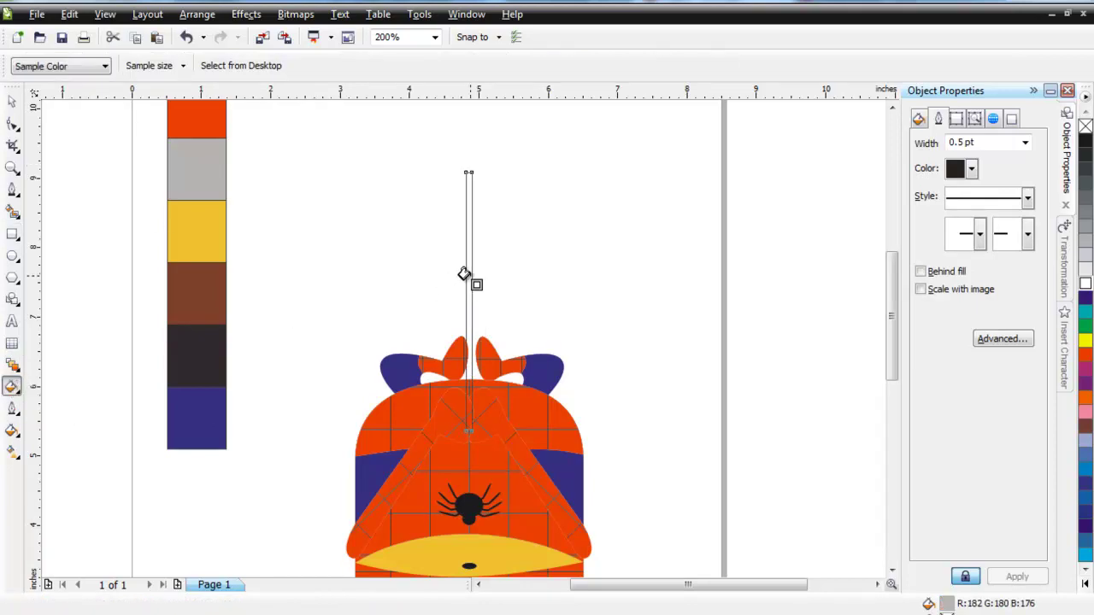
{"action": "left_click", "coordinate": [467, 275]}
{"action": "left_click", "coordinate": [12, 101]}
{"action": "left_click", "coordinate": [1024, 143]}
{"action": "left_click", "coordinate": [964, 157]}
{"action": "left_click", "coordinate": [798, 219]}
Narrow the thin gray rectangle to about 0.043 inches wide
{"action": "scroll", "coordinate": [471, 429], "scroll_direction": "up", "scroll_amount": 2}
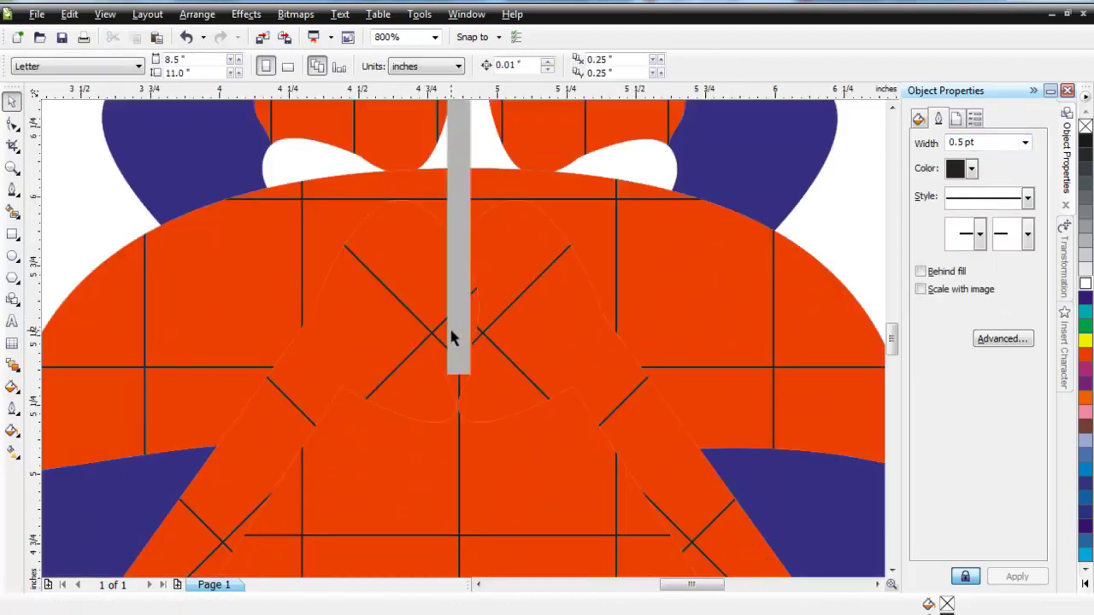
{"action": "left_click", "coordinate": [464, 325]}
{"action": "scroll", "coordinate": [453, 282], "scroll_direction": "down", "scroll_amount": 1}
{"action": "scroll", "coordinate": [436, 259], "scroll_direction": "up", "scroll_amount": 2}
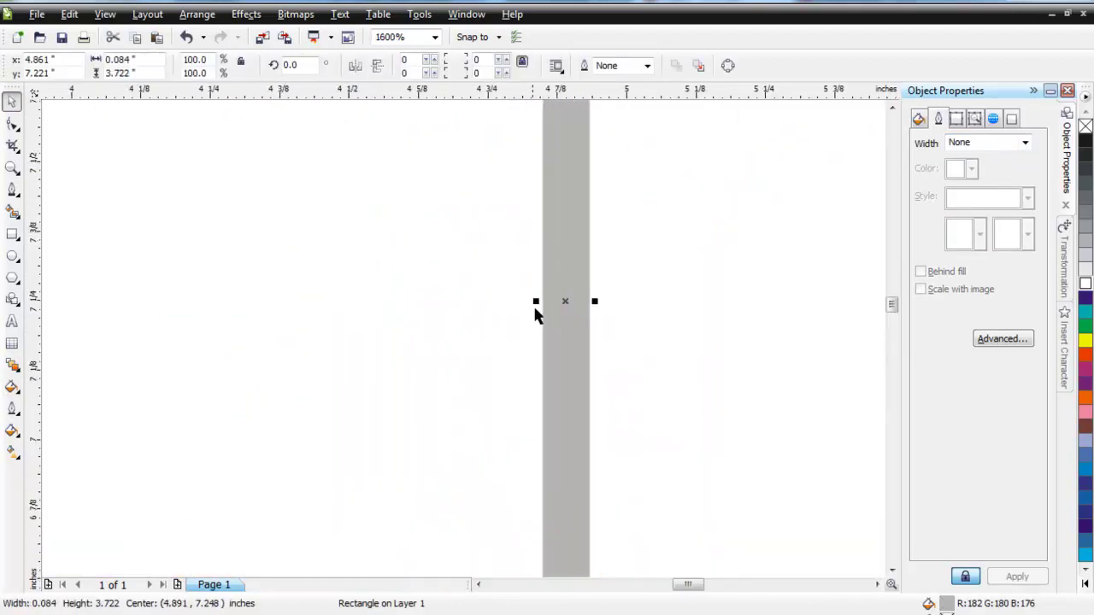
{"action": "mouse_move", "coordinate": [538, 301]}
{"action": "left_mouse_down"}
{"action": "mouse_move", "coordinate": [565, 302]}
{"action": "mouse_move", "coordinate": [542, 299]}
{"action": "left_mouse_up"}
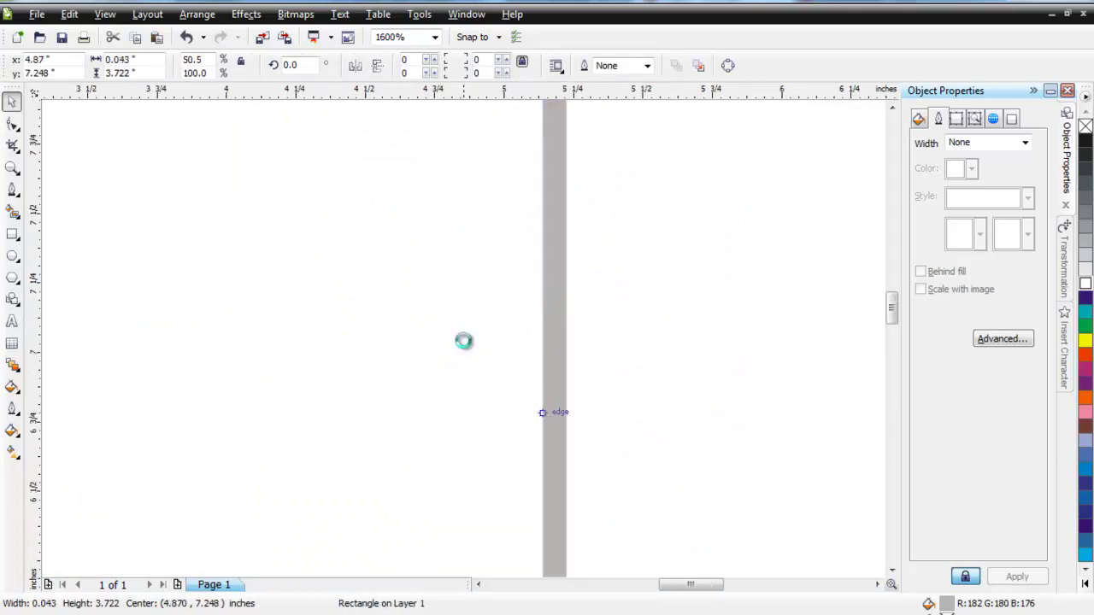
Ungroup the upside-down character
{"action": "scroll", "coordinate": [464, 342], "scroll_direction": "down", "scroll_amount": 3}
{"action": "scroll", "coordinate": [457, 346], "scroll_direction": "up", "scroll_amount": 2}
{"action": "scroll", "coordinate": [457, 346], "scroll_direction": "down", "scroll_amount": 1}
{"action": "left_click", "coordinate": [567, 341]}
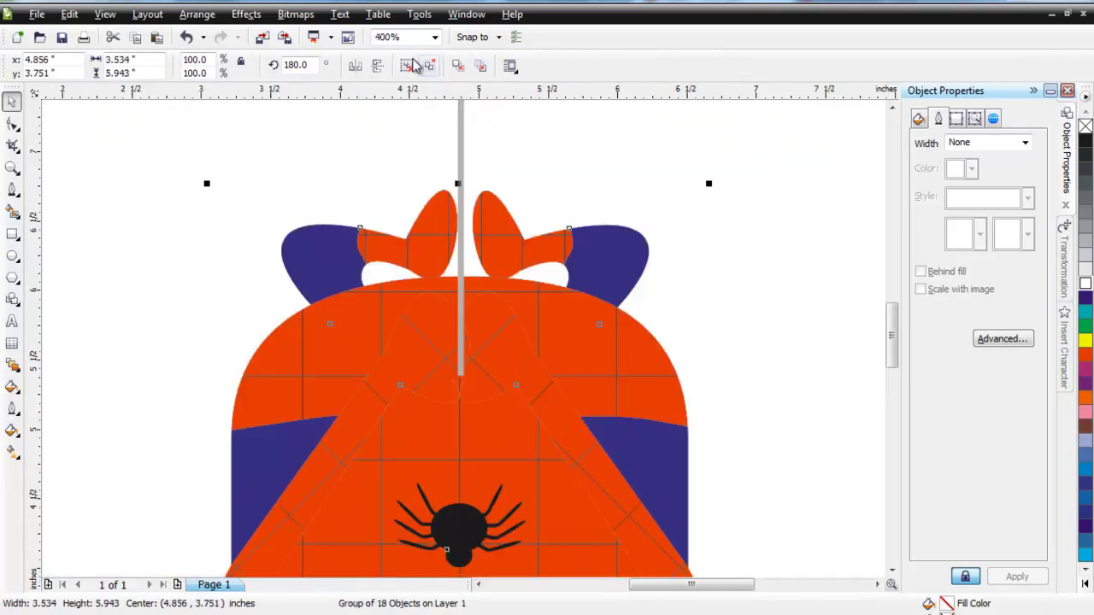
{"action": "left_click", "coordinate": [409, 68]}
{"action": "left_click", "coordinate": [320, 159]}
Shift the gray strand slightly so its center sits at about x 4.876, y 7.28 inches, between the feet
{"action": "left_click_drag", "start_coordinate": [458, 164], "coordinate": [464, 155]}
{"action": "scroll", "coordinate": [452, 298], "scroll_direction": "up", "scroll_amount": 2}
{"action": "left_click_drag", "start_coordinate": [519, 315], "coordinate": [499, 317]}
{"action": "scroll", "coordinate": [496, 320], "scroll_direction": "down", "scroll_amount": 1}
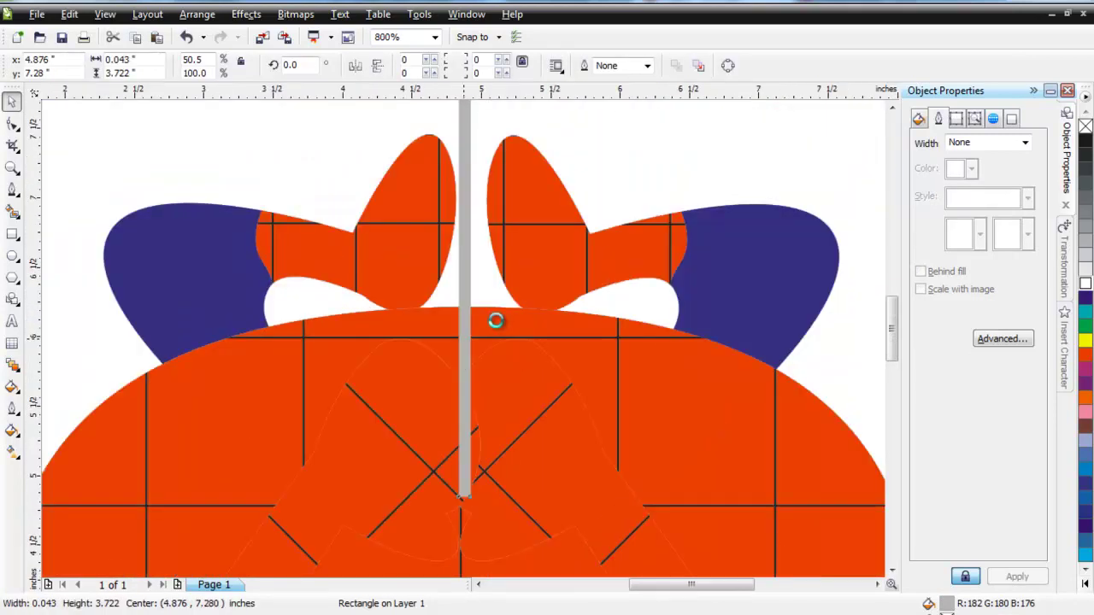
{"action": "scroll", "coordinate": [496, 320], "scroll_direction": "down", "scroll_amount": 2}
Change the gray strand's stacking order to sit behind the character's right-side hand
{"action": "left_click", "coordinate": [246, 13]}
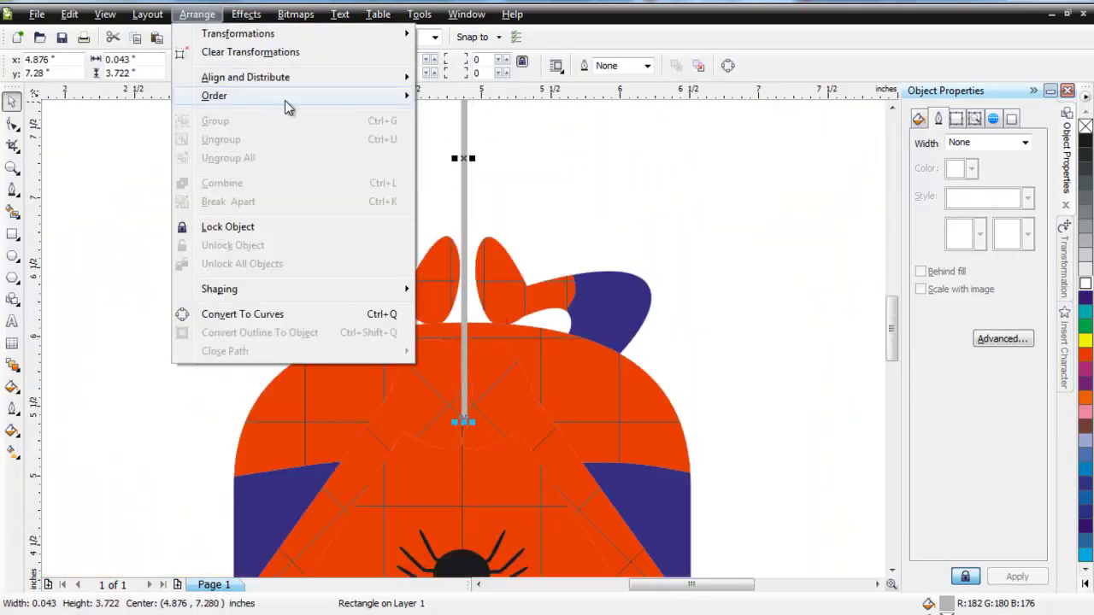
{"action": "mouse_move", "coordinate": [376, 101]}
{"action": "left_click", "coordinate": [475, 241]}
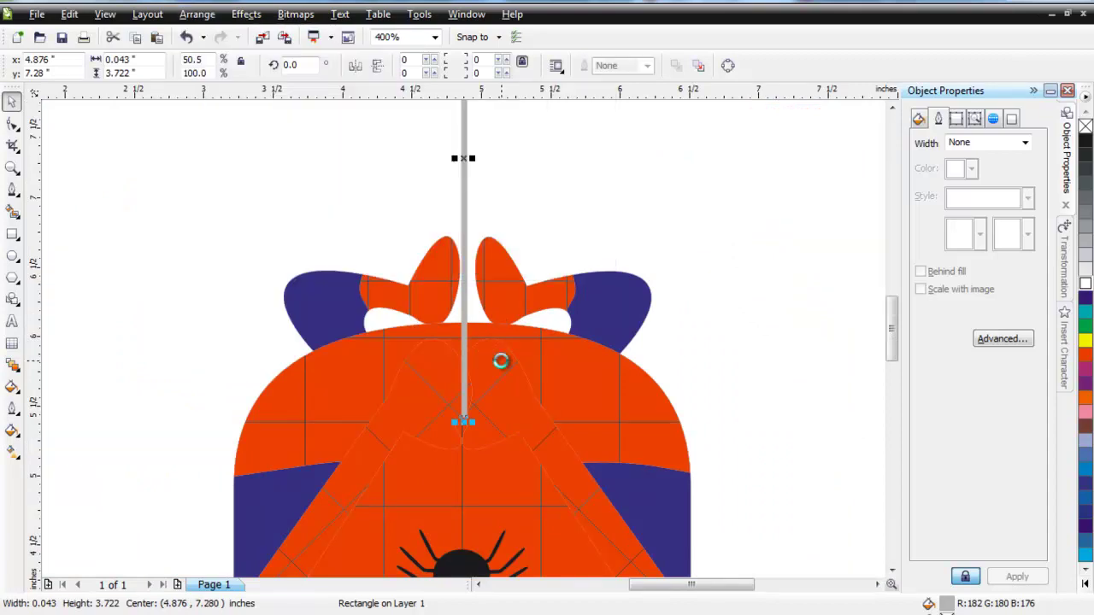
{"action": "left_click", "coordinate": [497, 361]}
Shorten the gray strand from its upper end to about 2.21 inches high
{"action": "scroll", "coordinate": [461, 340], "scroll_direction": "down", "scroll_amount": 2}
{"action": "scroll", "coordinate": [458, 328], "scroll_direction": "up", "scroll_amount": 1}
{"action": "left_click_drag", "start_coordinate": [466, 123], "coordinate": [471, 225]}
{"action": "scroll", "coordinate": [462, 340], "scroll_direction": "down", "scroll_amount": 1}
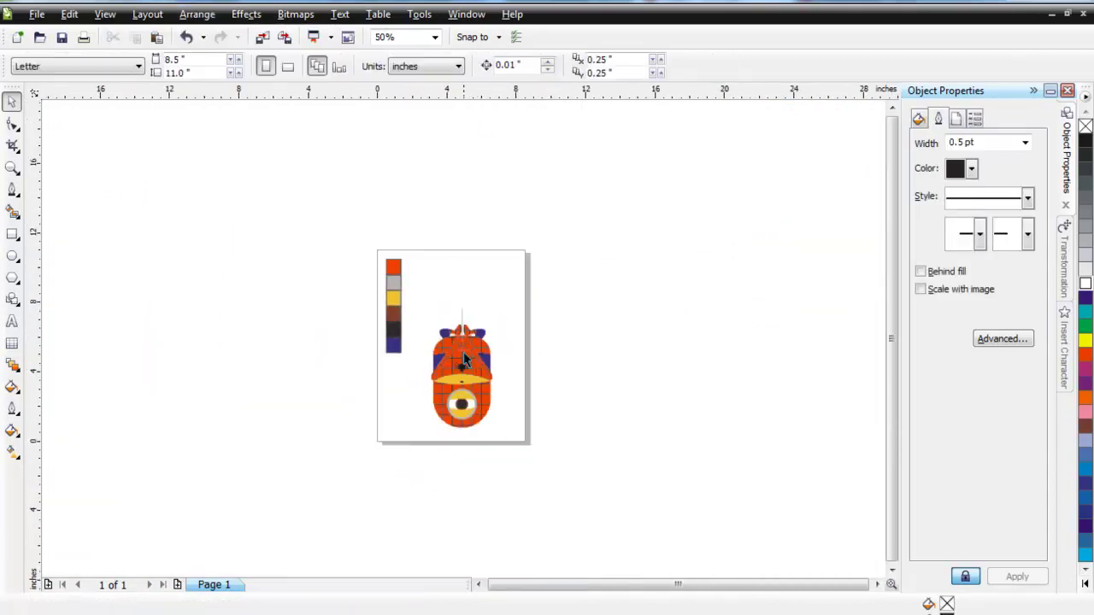
Draw a background rectangle around the character and strand and size it to about 5.86 by 7.50 inches
{"action": "left_click", "coordinate": [12, 234]}
{"action": "left_click_drag", "start_coordinate": [396, 183], "coordinate": [593, 445]}
{"action": "left_click_drag", "start_coordinate": [390, 314], "coordinate": [369, 314]}
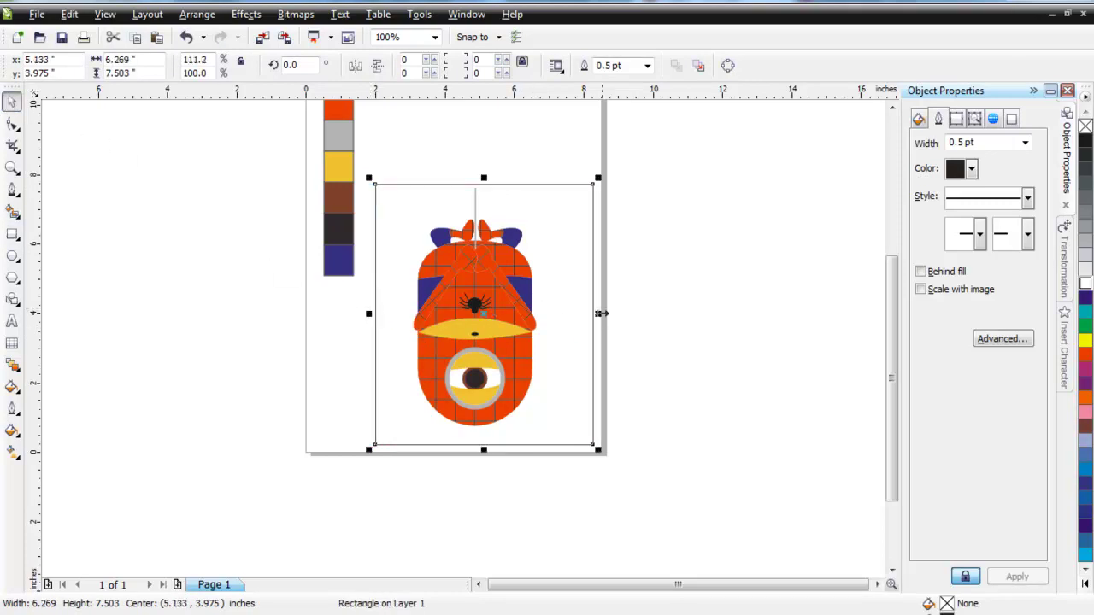
{"action": "left_click_drag", "start_coordinate": [595, 313], "coordinate": [583, 313]}
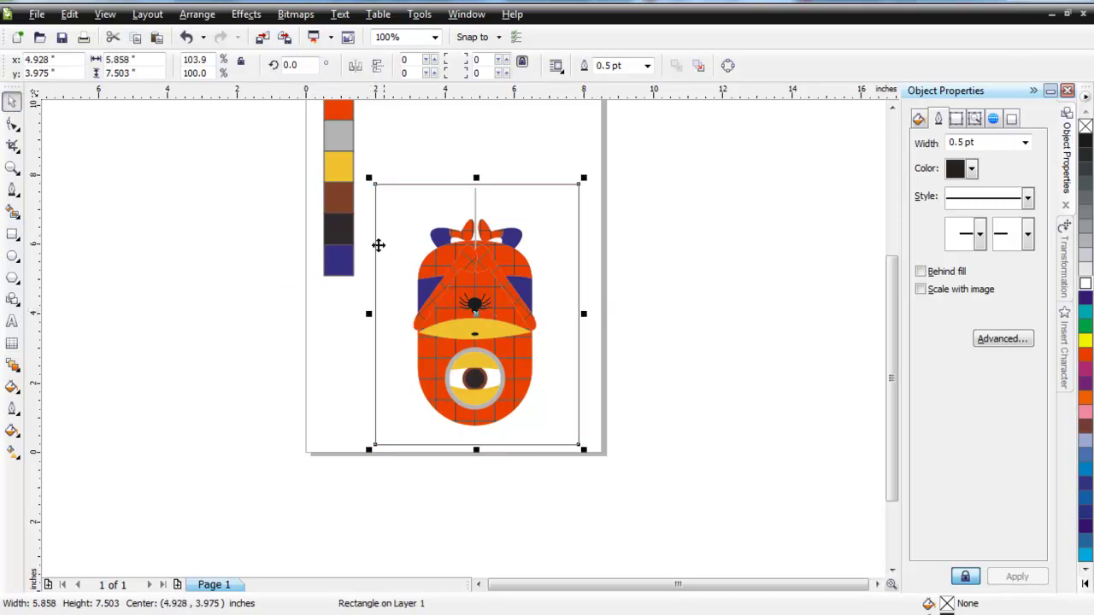
Fill the background rectangle with 10% Black and send it behind all other objects
{"action": "left_click", "coordinate": [1085, 271]}
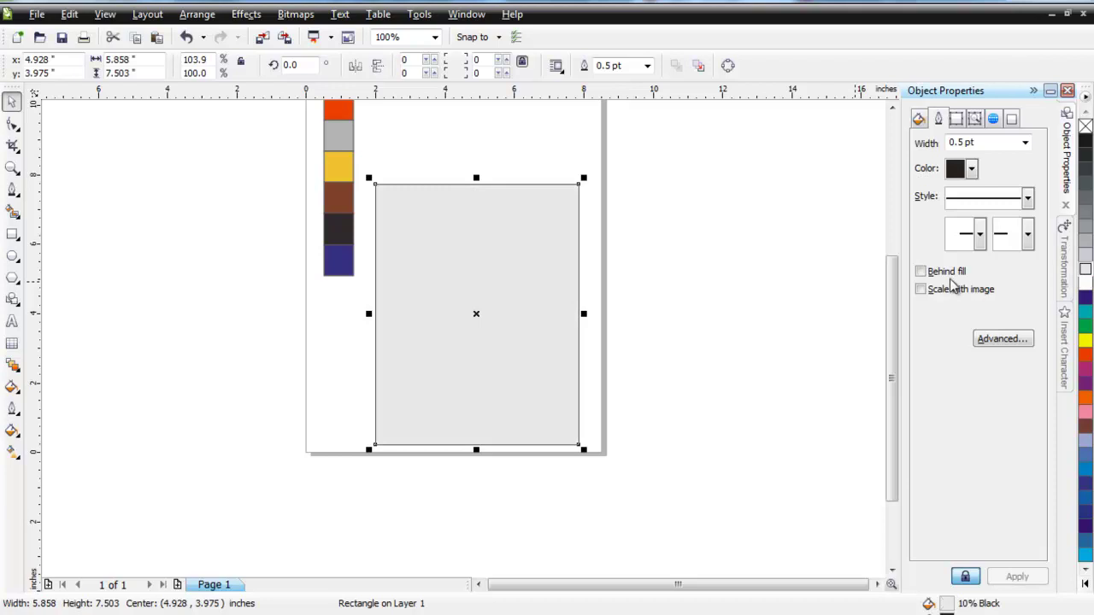
{"action": "key", "text": "shift+Page_Down"}
{"action": "left_click", "coordinate": [517, 164]}
Extend the gray strand up to the background's upper edge, about 2.31 inches high, and fill it with a darker gray
{"action": "scroll", "coordinate": [476, 182], "scroll_direction": "up", "scroll_amount": 3}
{"action": "left_click", "coordinate": [469, 323]}
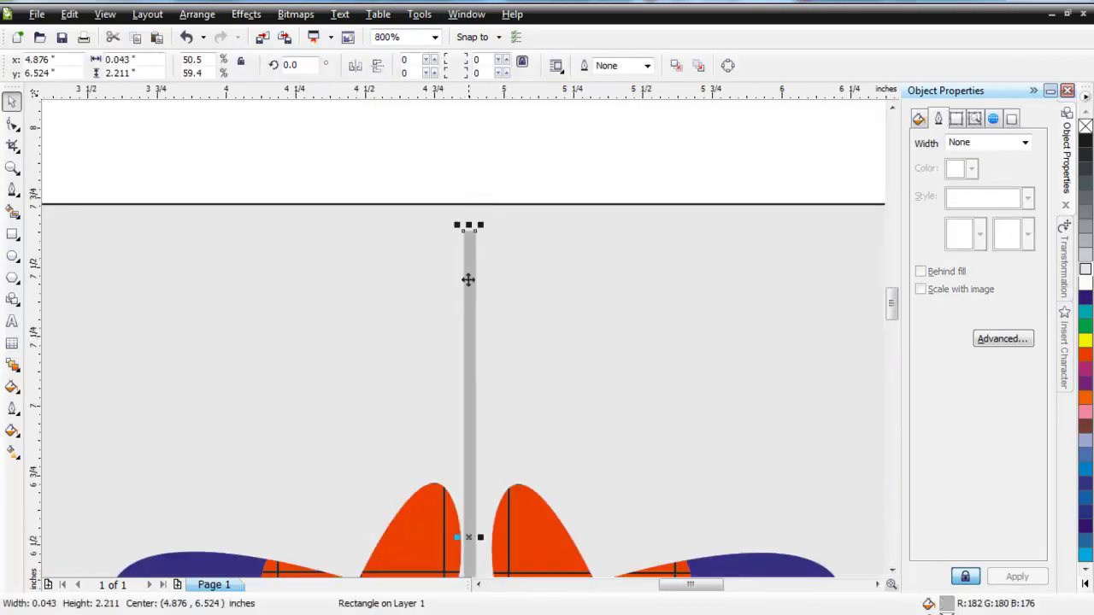
{"action": "left_click_drag", "start_coordinate": [470, 226], "coordinate": [477, 202]}
{"action": "left_click", "coordinate": [1084, 246]}
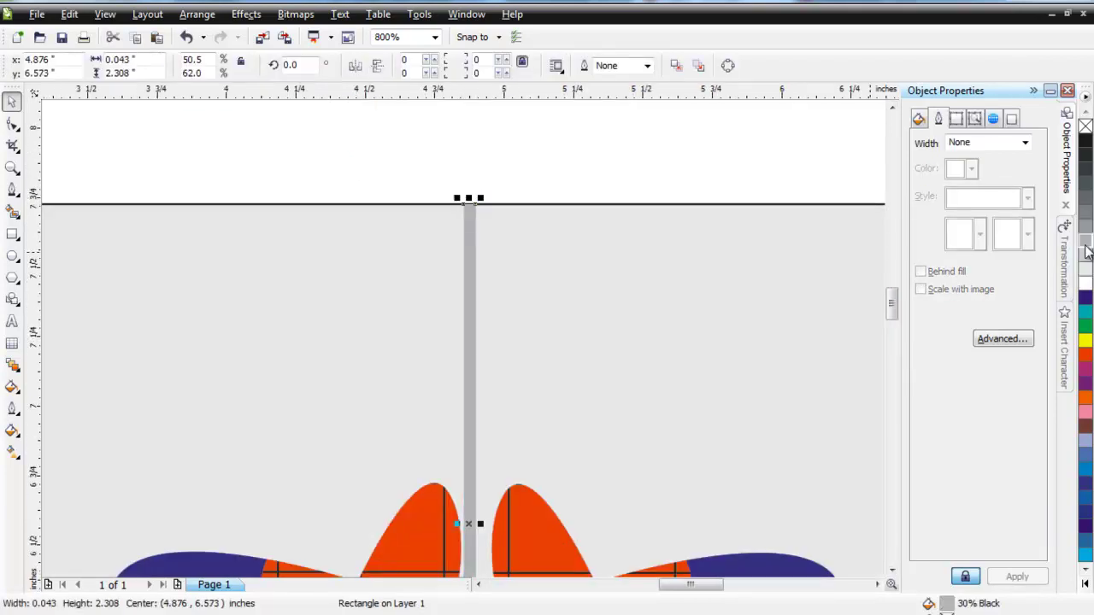
{"action": "left_click", "coordinate": [1084, 230]}
{"action": "left_click", "coordinate": [642, 168]}
Shorten the background rectangle from its lower edge to about 7.27 inches high
{"action": "scroll", "coordinate": [582, 387], "scroll_direction": "down", "scroll_amount": 3}
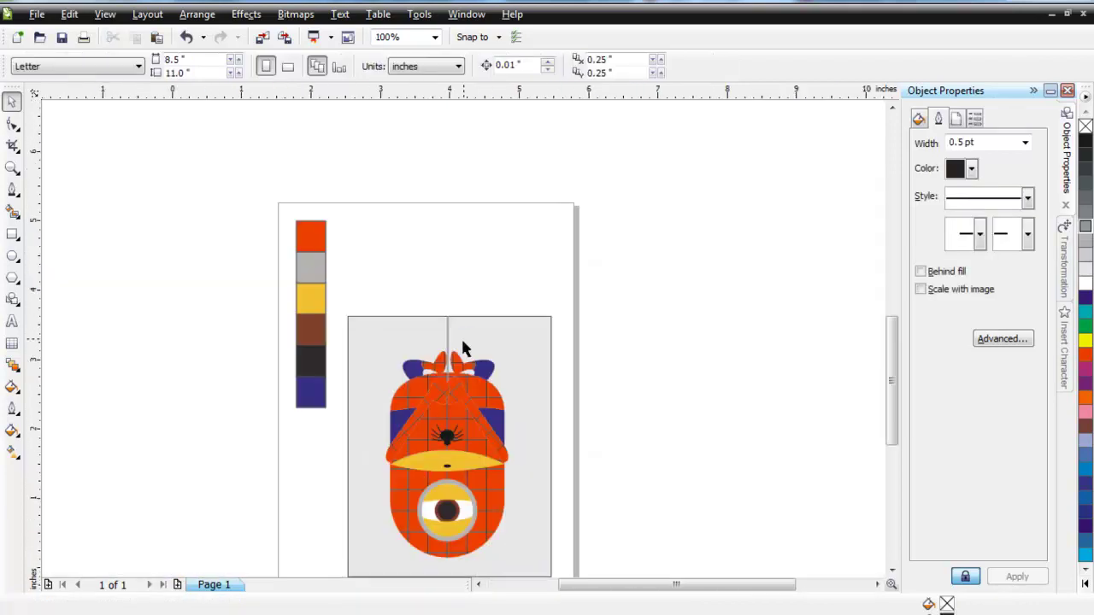
{"action": "scroll", "coordinate": [436, 461], "scroll_direction": "down", "scroll_amount": 1}
{"action": "scroll", "coordinate": [464, 342], "scroll_direction": "up", "scroll_amount": 1}
{"action": "scroll", "coordinate": [470, 366], "scroll_direction": "up", "scroll_amount": 1}
{"action": "left_click", "coordinate": [390, 443]}
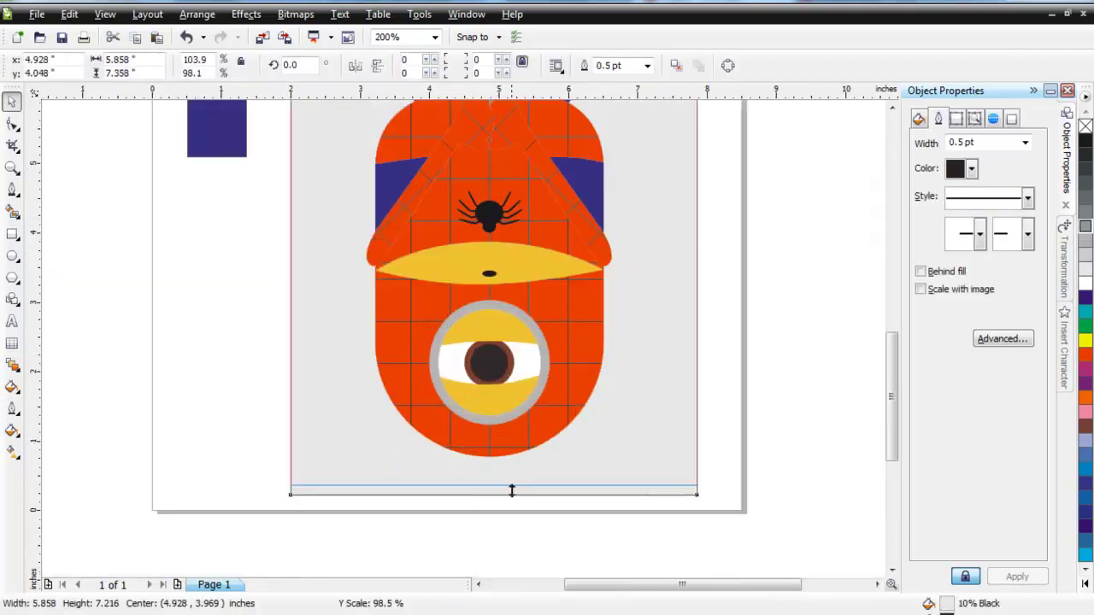
{"action": "left_click_drag", "start_coordinate": [506, 496], "coordinate": [506, 479]}
Select the background, strand and character, set their outline width to None, and group them
{"action": "scroll", "coordinate": [464, 329], "scroll_direction": "down", "scroll_amount": 1}
{"action": "scroll", "coordinate": [464, 333], "scroll_direction": "down", "scroll_amount": 1}
{"action": "scroll", "coordinate": [465, 342], "scroll_direction": "up", "scroll_amount": 1}
{"action": "left_click_drag", "start_coordinate": [384, 218], "coordinate": [670, 507]}
{"action": "left_click", "coordinate": [1024, 143]}
{"action": "left_click", "coordinate": [959, 157]}
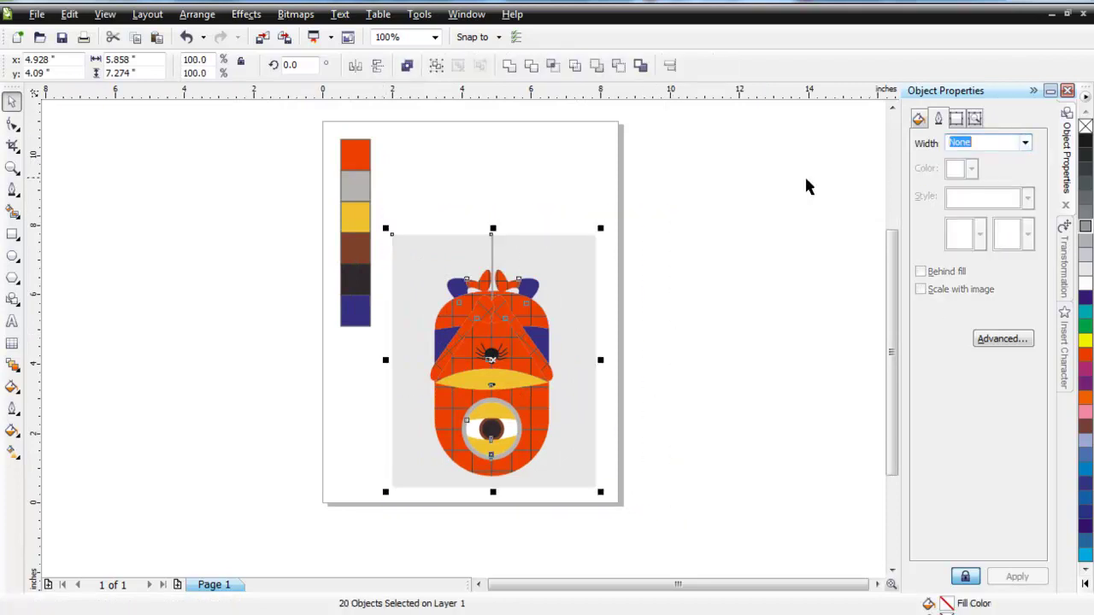
{"action": "left_click", "coordinate": [433, 68]}
Export the selected group as a JPEG named "spider minion" with the default bitmap and compression settings
{"action": "left_click", "coordinate": [36, 14]}
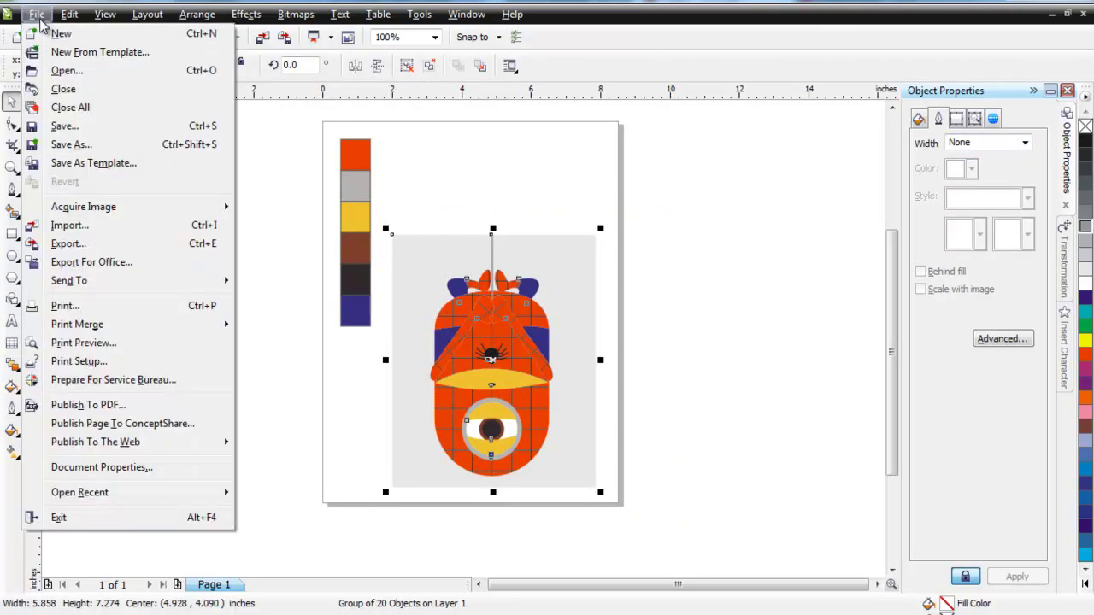
{"action": "key", "text": "Escape"}
{"action": "key", "text": "ctrl+e"}
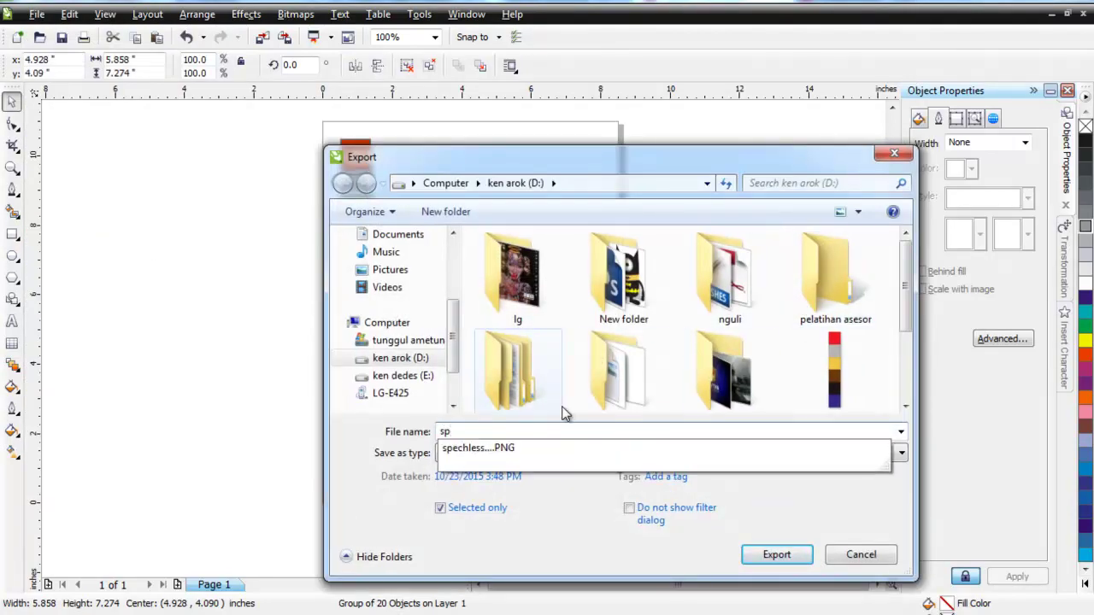
{"action": "type", "text": "ider minion"}
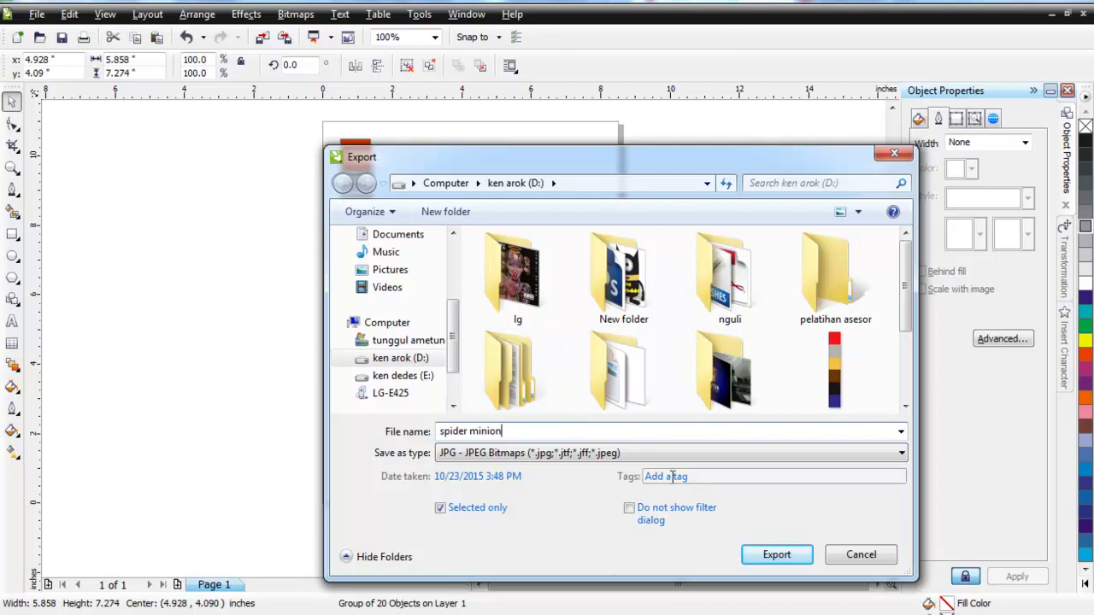
{"action": "left_click", "coordinate": [776, 554]}
{"action": "left_click", "coordinate": [539, 431]}
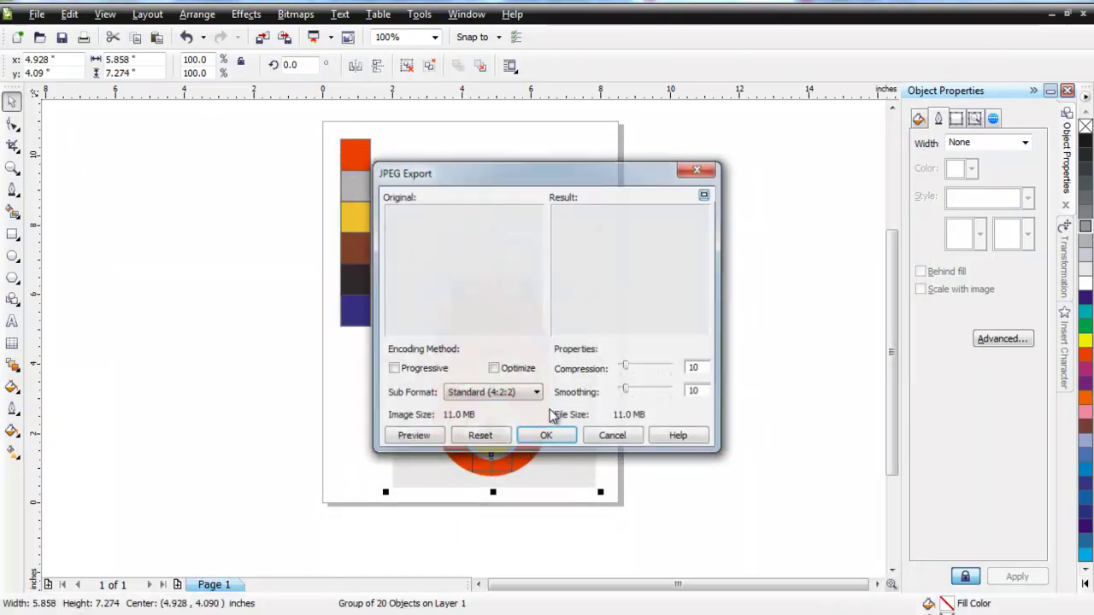
{"action": "left_click", "coordinate": [542, 432]}
Ungroup the artwork so that the background, strand and character parts can be edited separately
{"action": "left_click", "coordinate": [351, 352]}
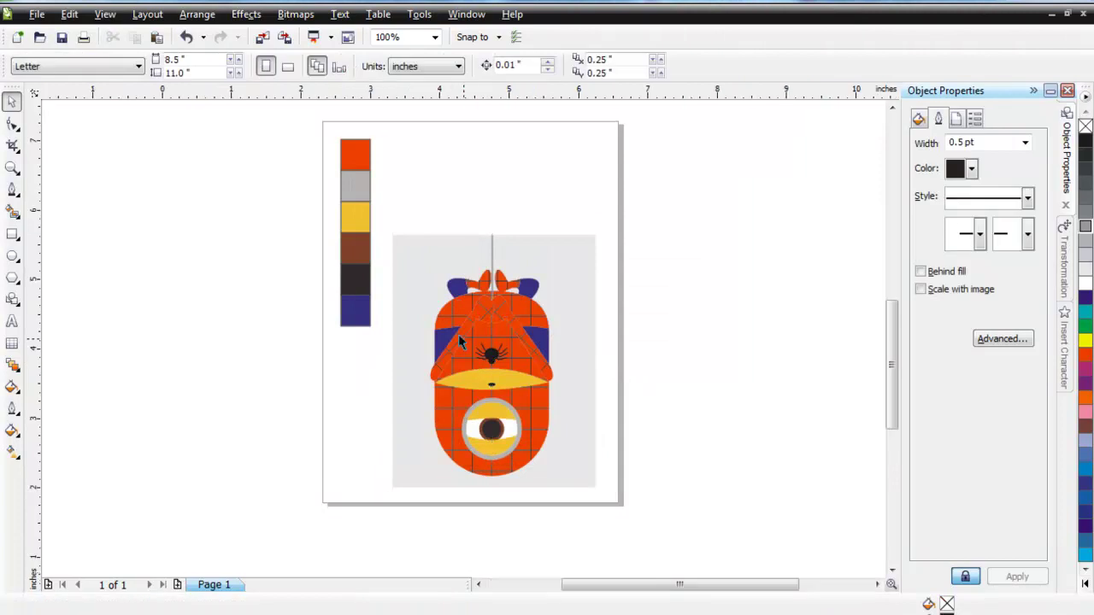
{"action": "scroll", "coordinate": [474, 362], "scroll_direction": "up", "scroll_amount": 2}
{"action": "left_click", "coordinate": [410, 281]}
{"action": "left_click", "coordinate": [407, 68]}
{"action": "left_click", "coordinate": [124, 194]}
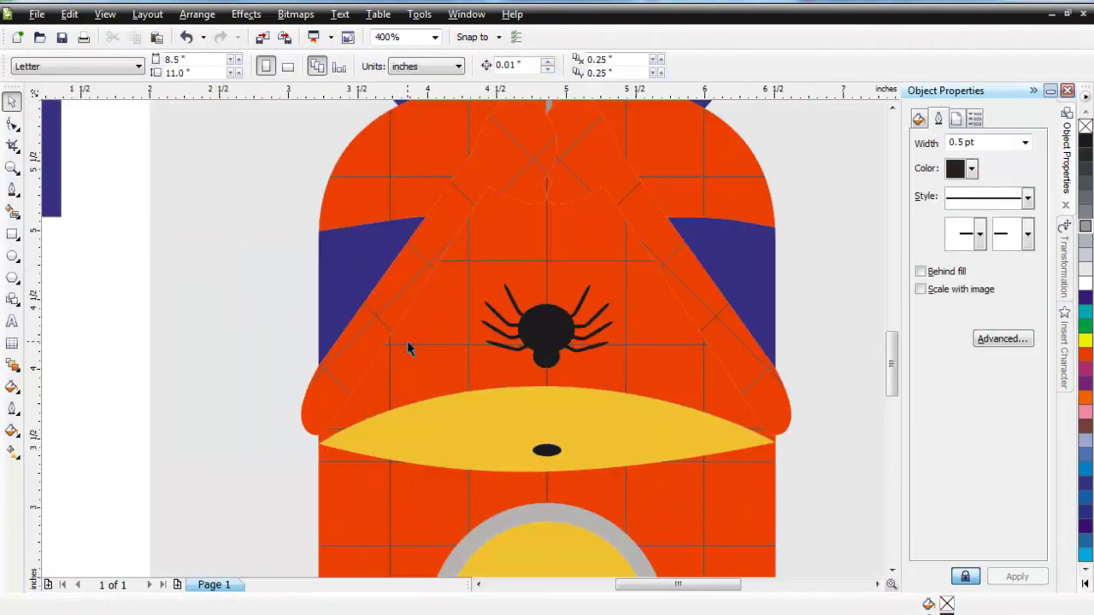
Set the outline width of both of the character's arms to 1.0 pt
{"action": "left_click", "coordinate": [386, 323]}
{"action": "scroll", "coordinate": [362, 348], "scroll_direction": "up", "scroll_amount": 1}
{"action": "scroll", "coordinate": [466, 378], "scroll_direction": "up", "scroll_amount": 1}
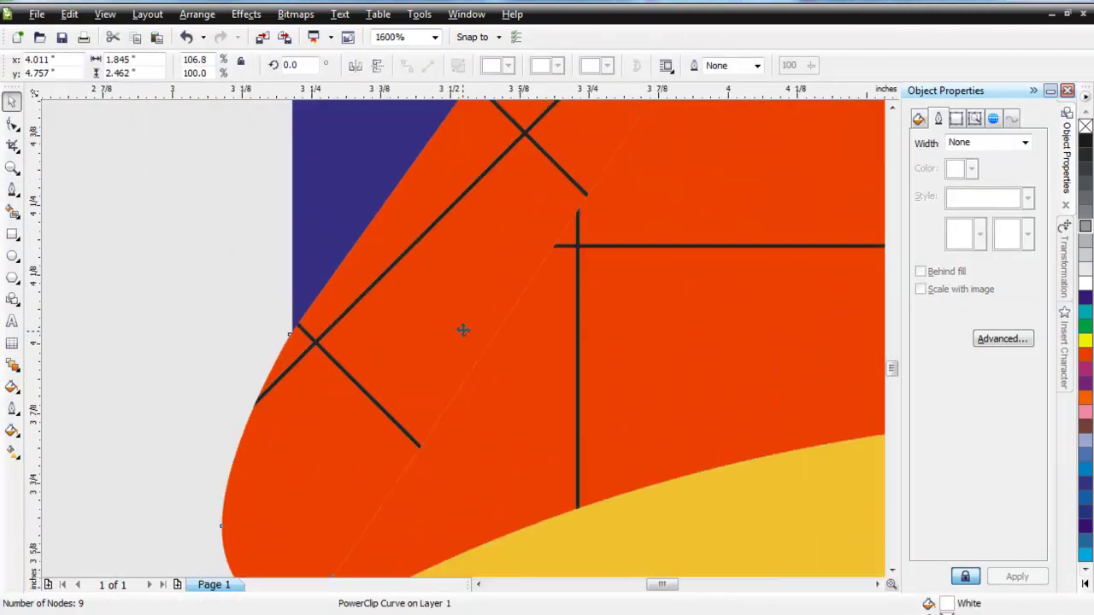
{"action": "scroll", "coordinate": [464, 334], "scroll_direction": "down", "scroll_amount": 3}
{"action": "scroll", "coordinate": [479, 315], "scroll_direction": "up", "scroll_amount": 1}
{"action": "left_click", "coordinate": [756, 65]}
{"action": "left_click", "coordinate": [735, 128]}
{"action": "left_click", "coordinate": [263, 327]}
{"action": "left_click", "coordinate": [434, 361]}
{"action": "left_click", "coordinate": [683, 222]}
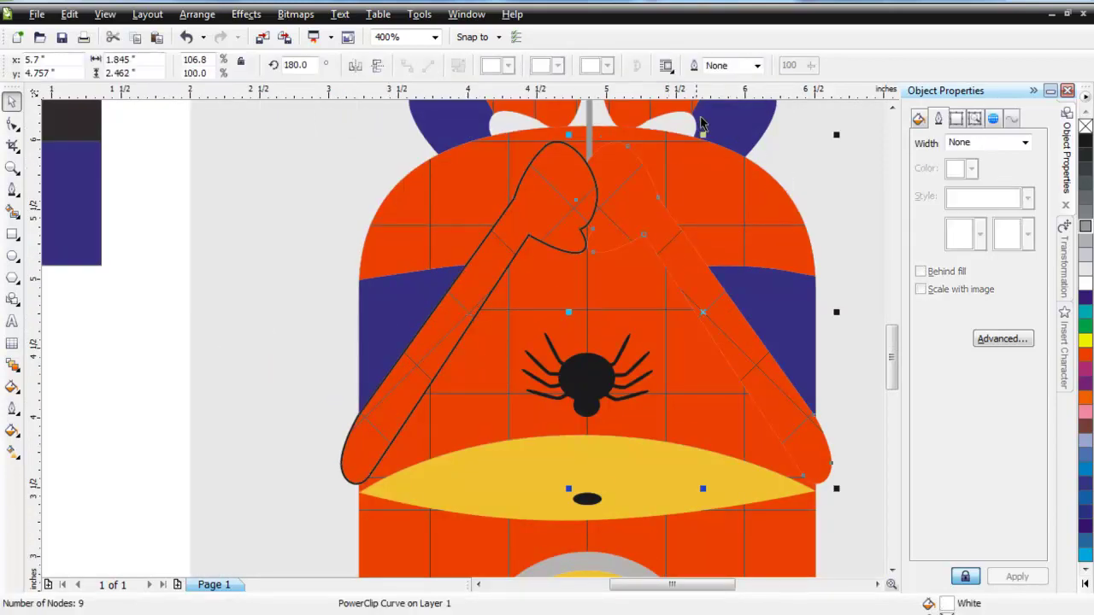
{"action": "left_click", "coordinate": [757, 66]}
{"action": "left_click", "coordinate": [733, 128]}
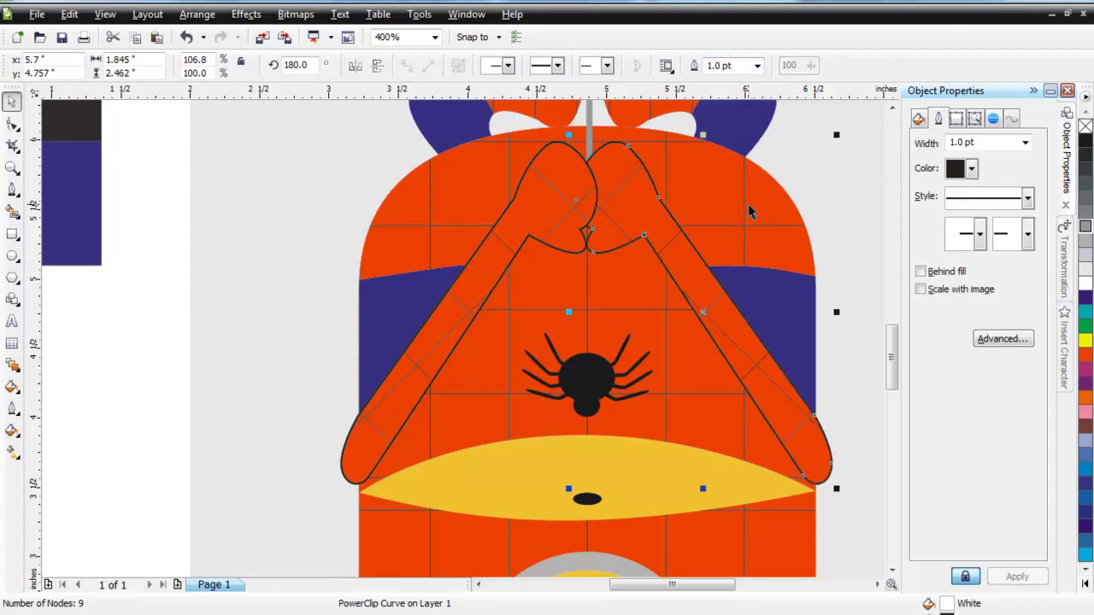
Set the outline width of the character's capsule-shaped body to 1.0 pt
{"action": "scroll", "coordinate": [711, 297], "scroll_direction": "down", "scroll_amount": 1}
{"action": "scroll", "coordinate": [400, 405], "scroll_direction": "down", "scroll_amount": 1}
{"action": "scroll", "coordinate": [461, 340], "scroll_direction": "up", "scroll_amount": 1}
{"action": "left_click", "coordinate": [441, 340]}
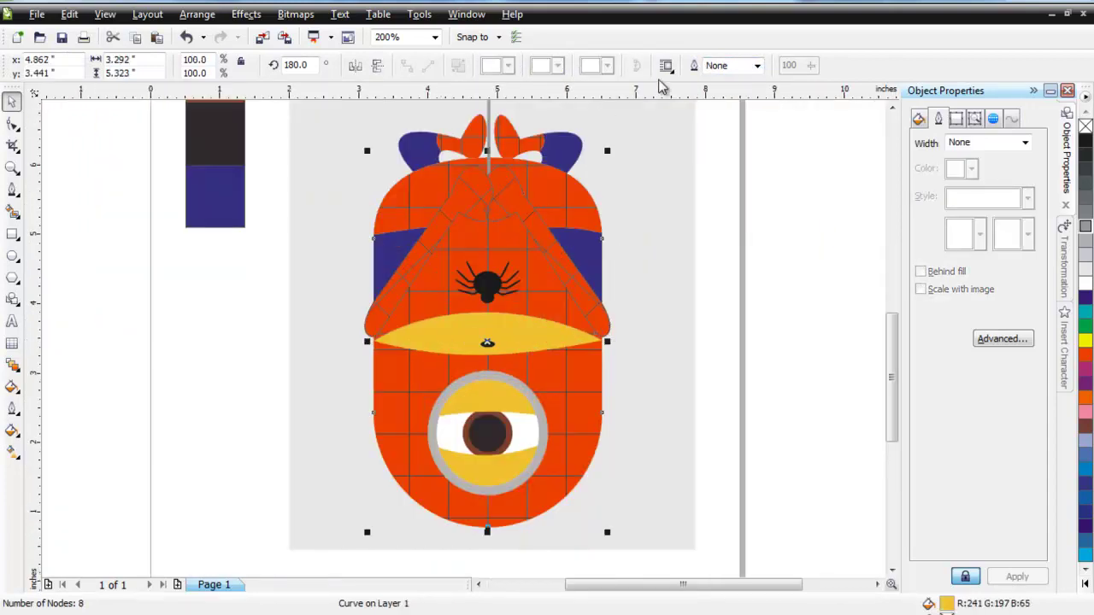
{"action": "left_click", "coordinate": [757, 65]}
{"action": "left_click", "coordinate": [735, 126]}
{"action": "left_click", "coordinate": [780, 213]}
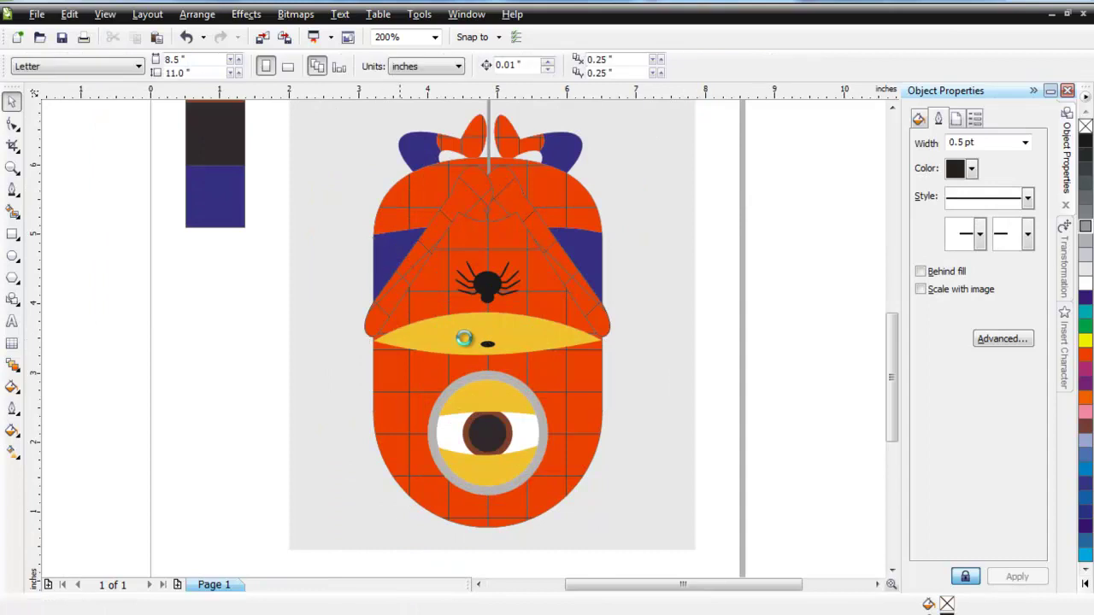
Place the outlines of the character's arms behind their fill
{"action": "scroll", "coordinate": [392, 229], "scroll_direction": "up", "scroll_amount": 2}
{"action": "left_click", "coordinate": [566, 307]}
{"action": "left_click", "coordinate": [920, 271]}
{"action": "left_click", "coordinate": [920, 272]}
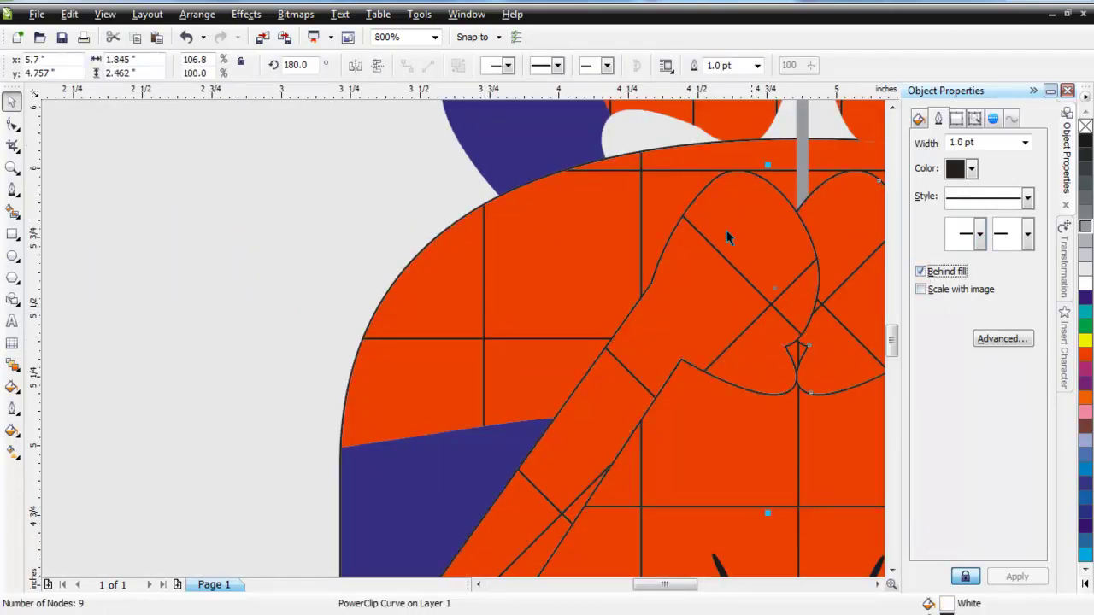
Add an outline to both legs, 1.0 pt on the right one, and place the left leg's outline behind its fill
{"action": "left_click", "coordinate": [429, 171]}
{"action": "scroll", "coordinate": [547, 175], "scroll_direction": "down", "scroll_amount": 1}
{"action": "scroll", "coordinate": [482, 322], "scroll_direction": "up", "scroll_amount": 1}
{"action": "left_click", "coordinate": [439, 296]}
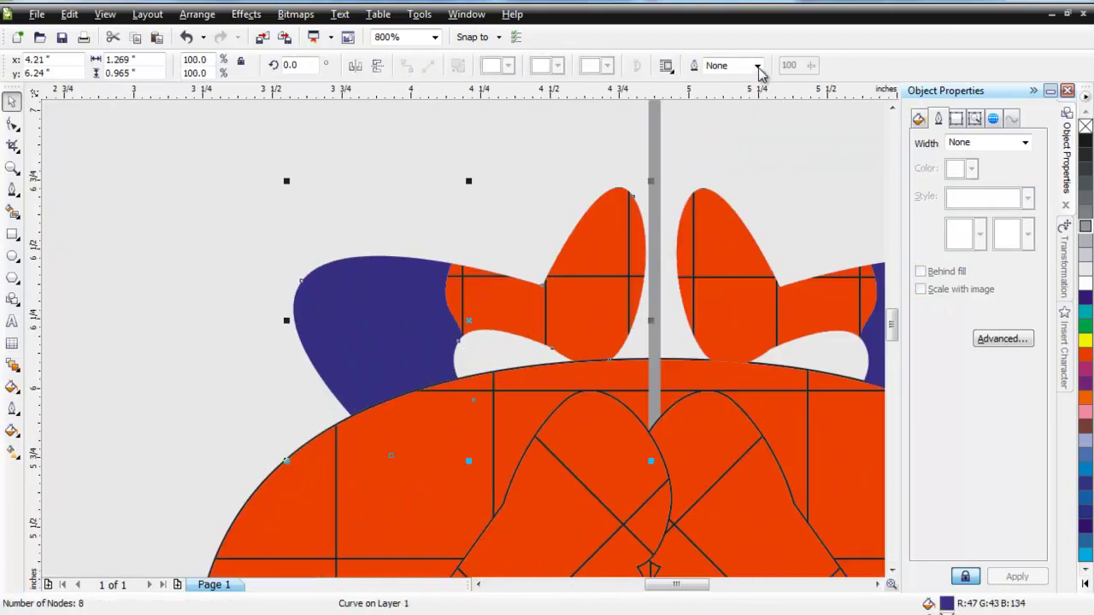
{"action": "left_click", "coordinate": [757, 65]}
{"action": "left_click", "coordinate": [727, 137]}
{"action": "left_click", "coordinate": [921, 271]}
{"action": "left_click", "coordinate": [873, 333]}
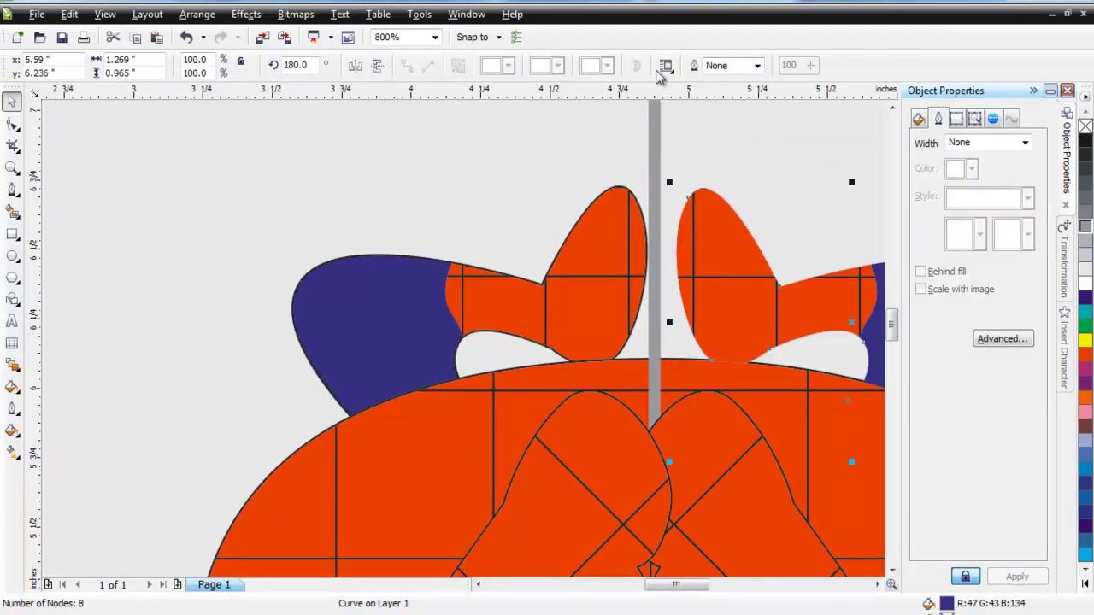
{"action": "left_click", "coordinate": [718, 66]}
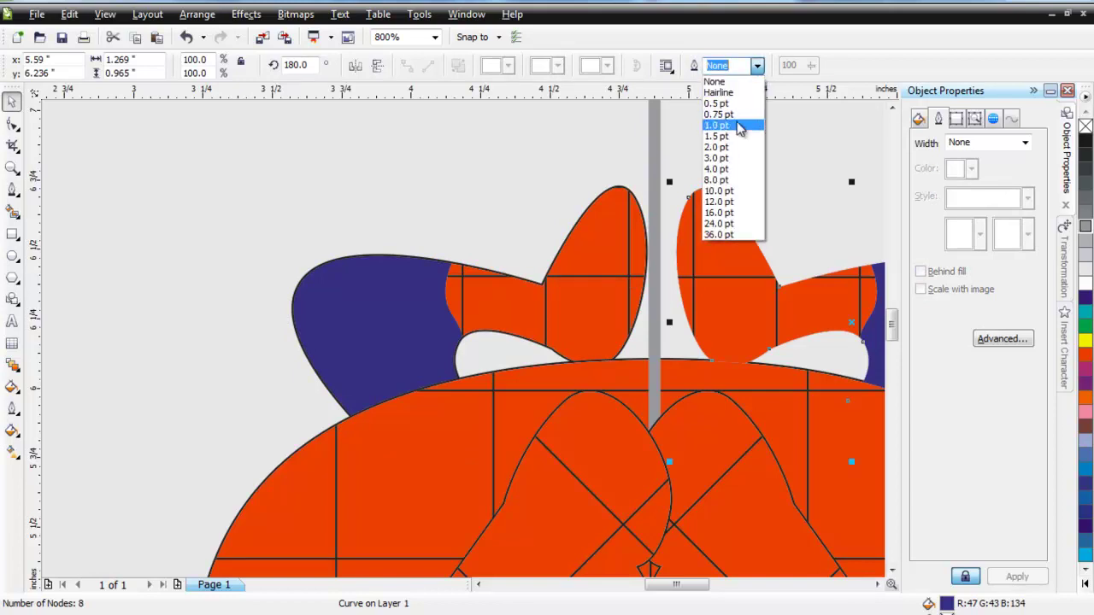
{"action": "left_click", "coordinate": [727, 130]}
Inspect the outlines around the character's body, mouth area and goggle for missing edges
{"action": "left_click", "coordinate": [729, 354]}
{"action": "scroll", "coordinate": [454, 342], "scroll_direction": "down", "scroll_amount": 4}
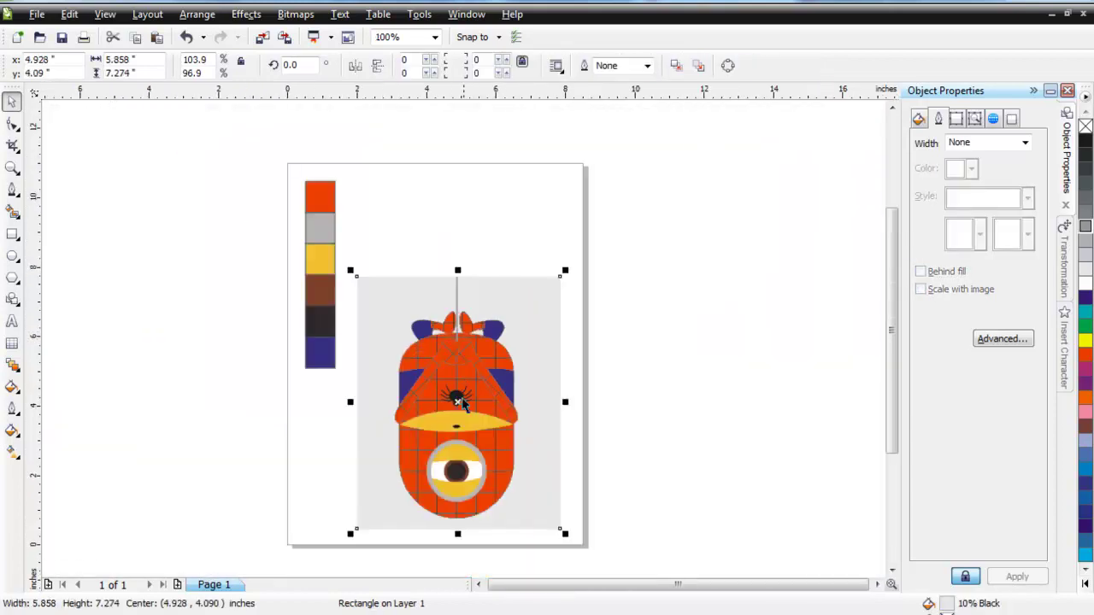
{"action": "scroll", "coordinate": [441, 325], "scroll_direction": "up", "scroll_amount": 3}
{"action": "left_click", "coordinate": [332, 306]}
{"action": "scroll", "coordinate": [374, 291], "scroll_direction": "up", "scroll_amount": 2}
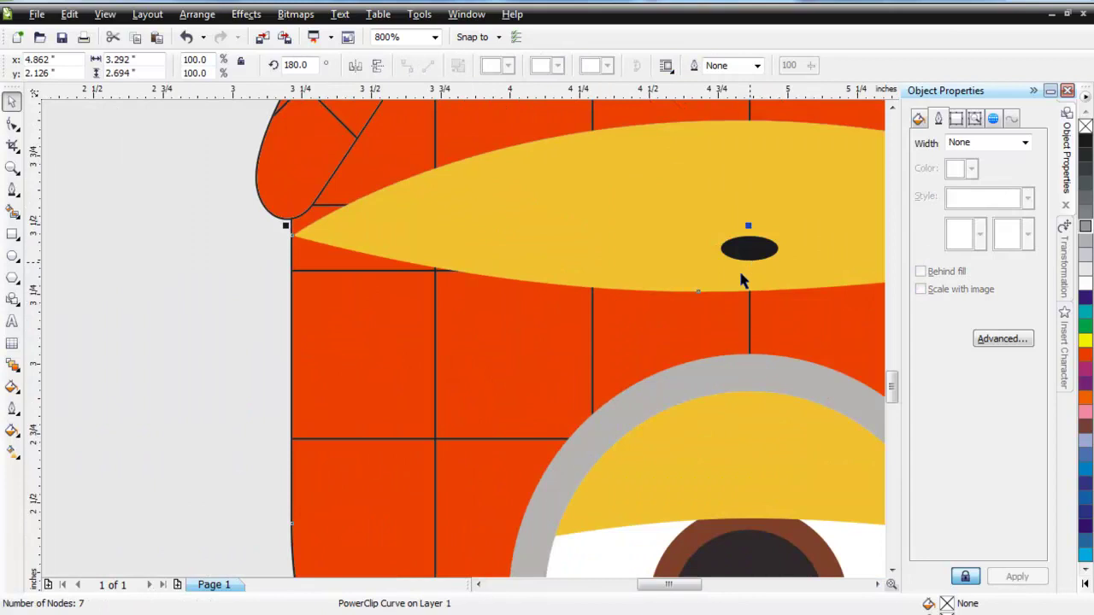
{"action": "scroll", "coordinate": [751, 268], "scroll_direction": "down", "scroll_amount": 6}
{"action": "scroll", "coordinate": [463, 333], "scroll_direction": "up", "scroll_amount": 3}
{"action": "scroll", "coordinate": [453, 329], "scroll_direction": "down", "scroll_amount": 3}
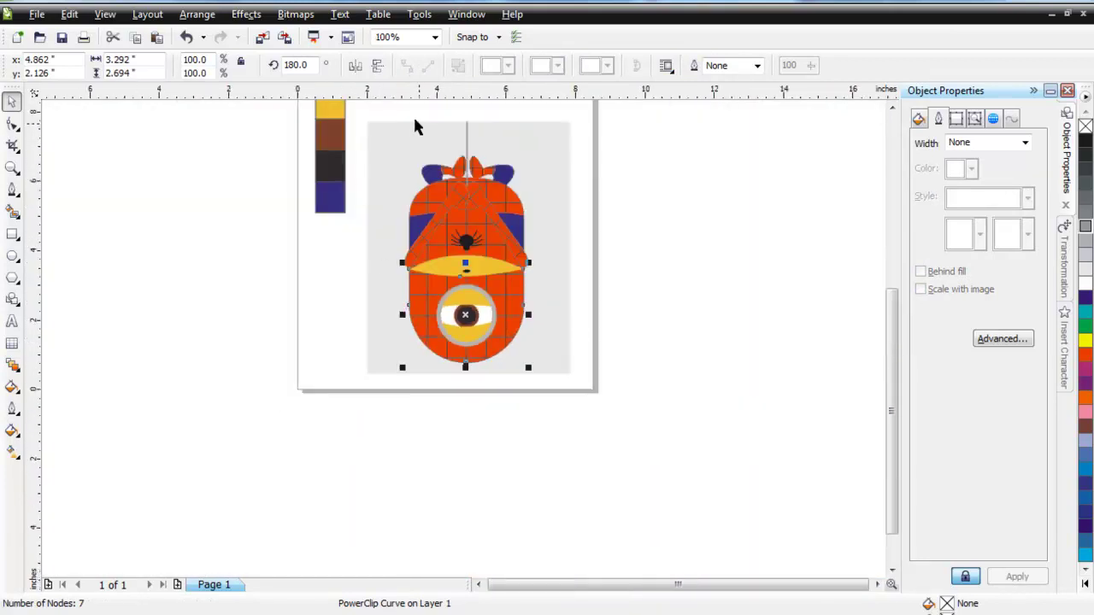
Group the background, strand and character, and export the group as a JPEG, replacing spider minion.jpg
{"action": "left_click_drag", "start_coordinate": [359, 111], "coordinate": [629, 408]}
{"action": "left_click", "coordinate": [437, 65]}
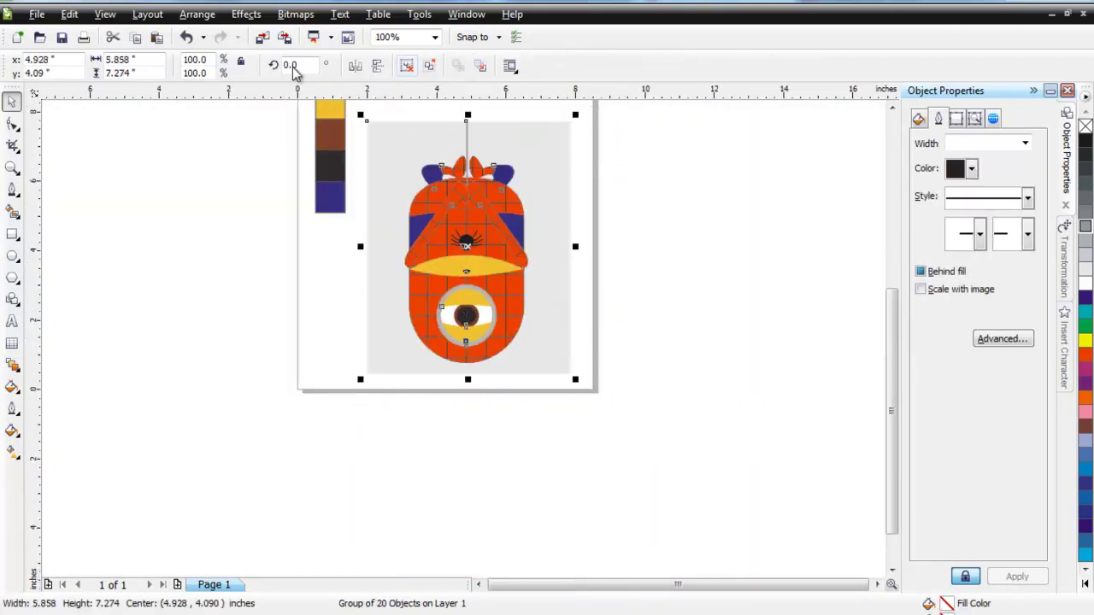
{"action": "left_click", "coordinate": [36, 15]}
{"action": "left_click", "coordinate": [69, 236]}
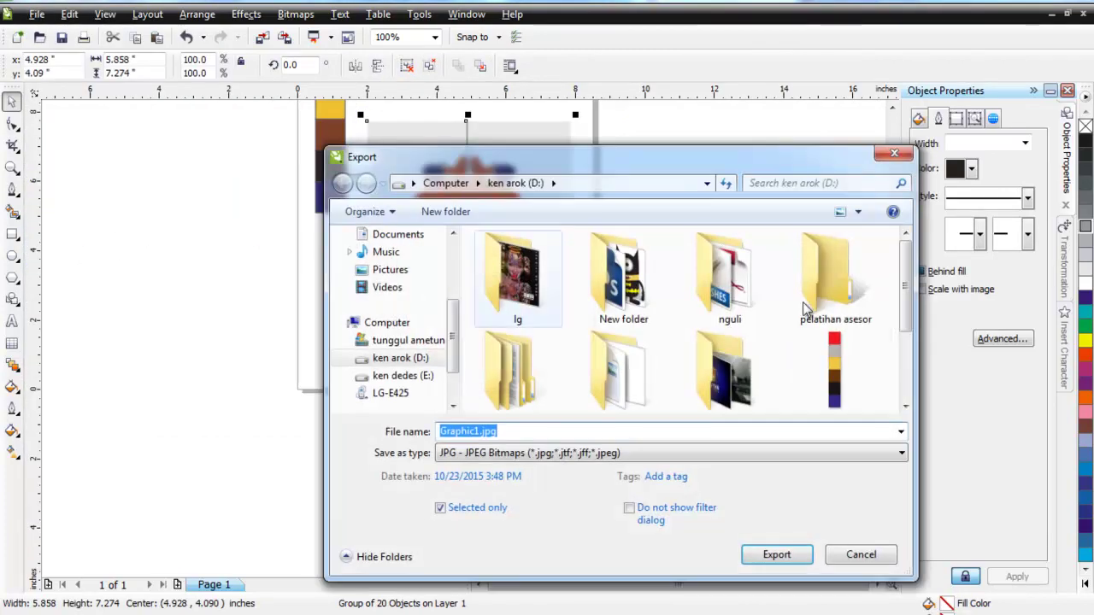
{"action": "scroll", "coordinate": [907, 290], "scroll_direction": "down", "scroll_amount": 5}
{"action": "double_click", "coordinate": [622, 353]}
{"action": "left_click", "coordinate": [593, 319]}
{"action": "left_click", "coordinate": [541, 430]}
{"action": "left_click", "coordinate": [546, 434]}
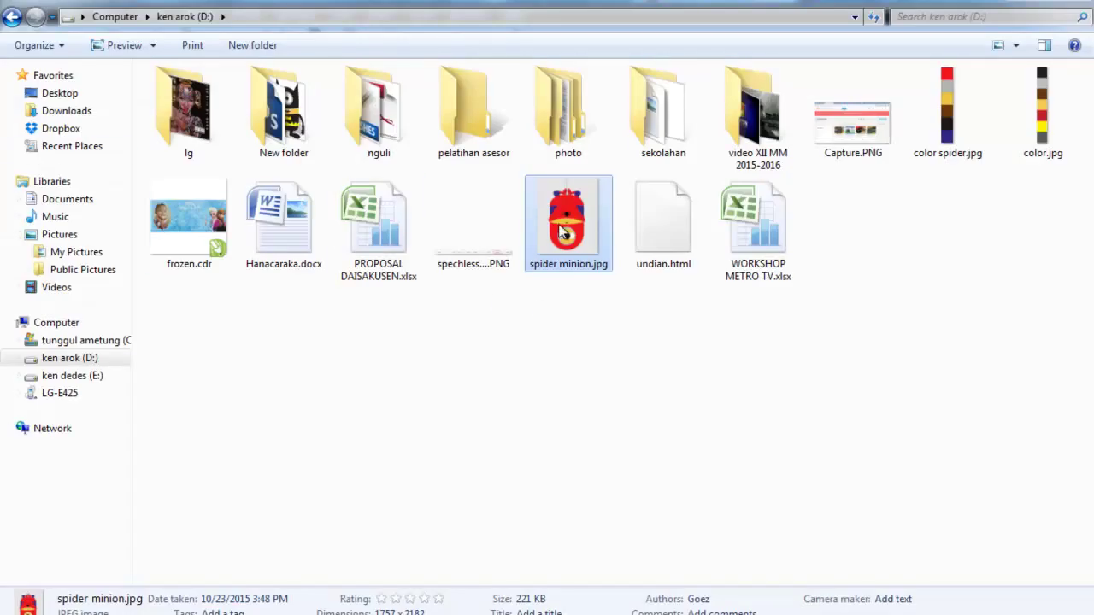
Open spider minion.jpg from drive D in the image viewer to check the exported picture
{"action": "double_click", "coordinate": [560, 227]}
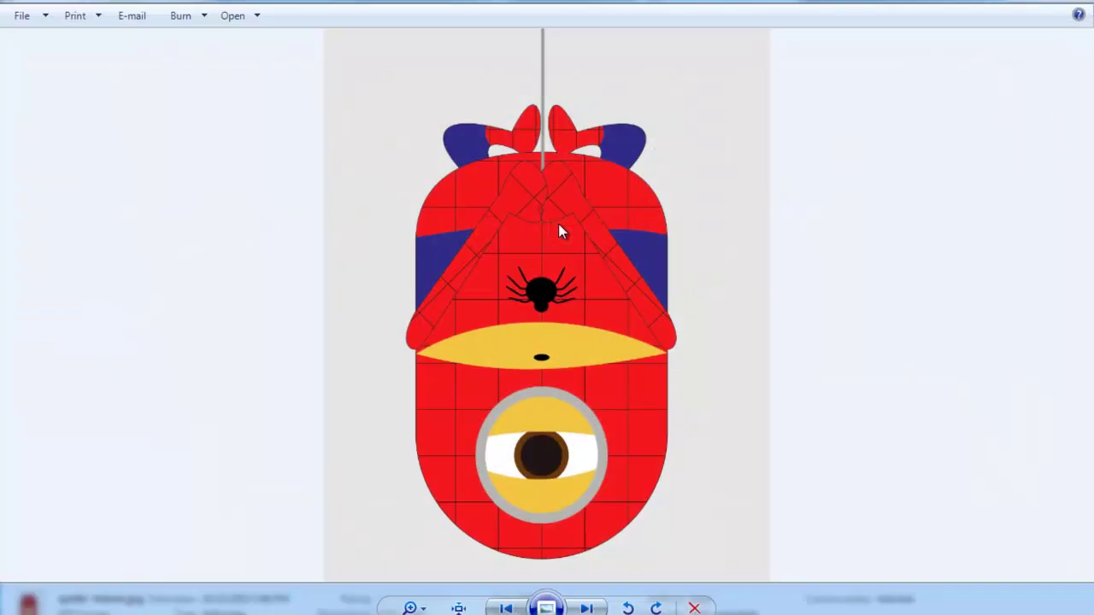